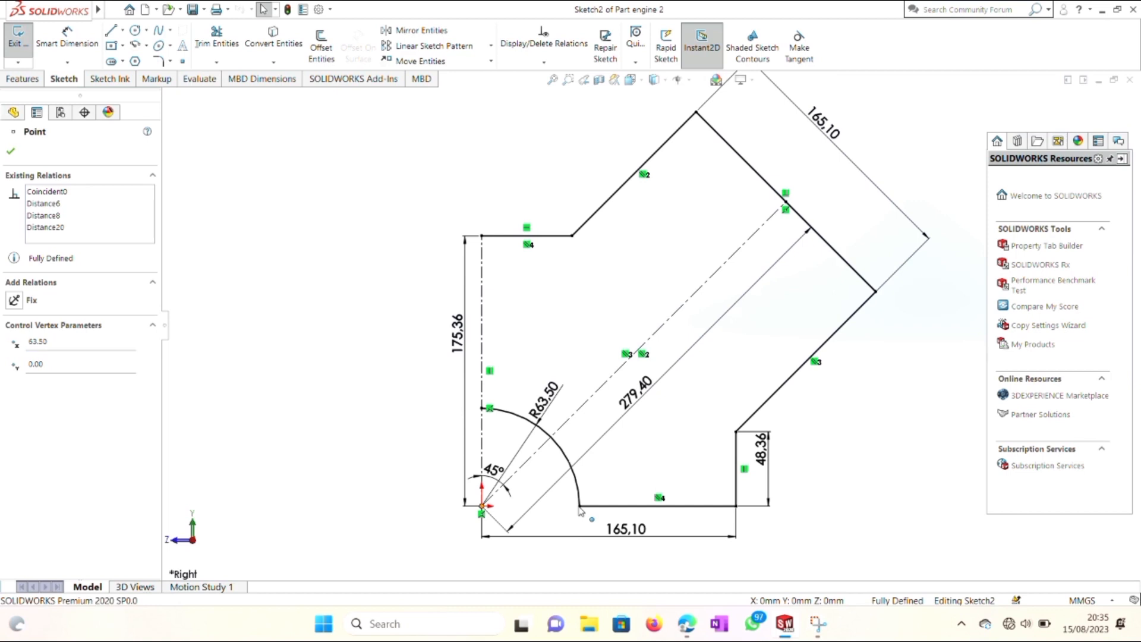
# Add a horizontal relation between the sketch origin and the lower endpoint of the R63.50 arc
pyautogui.keyDown('ctrl'); pyautogui.click(579, 506); pyautogui.keyUp('ctrl')
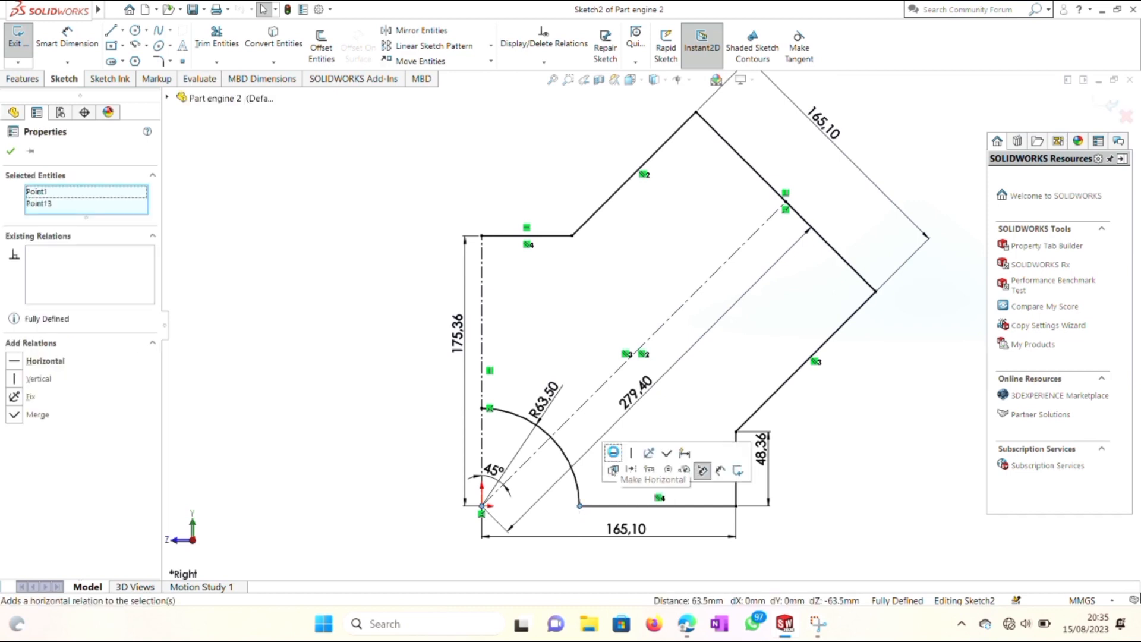
pyautogui.click(613, 453)
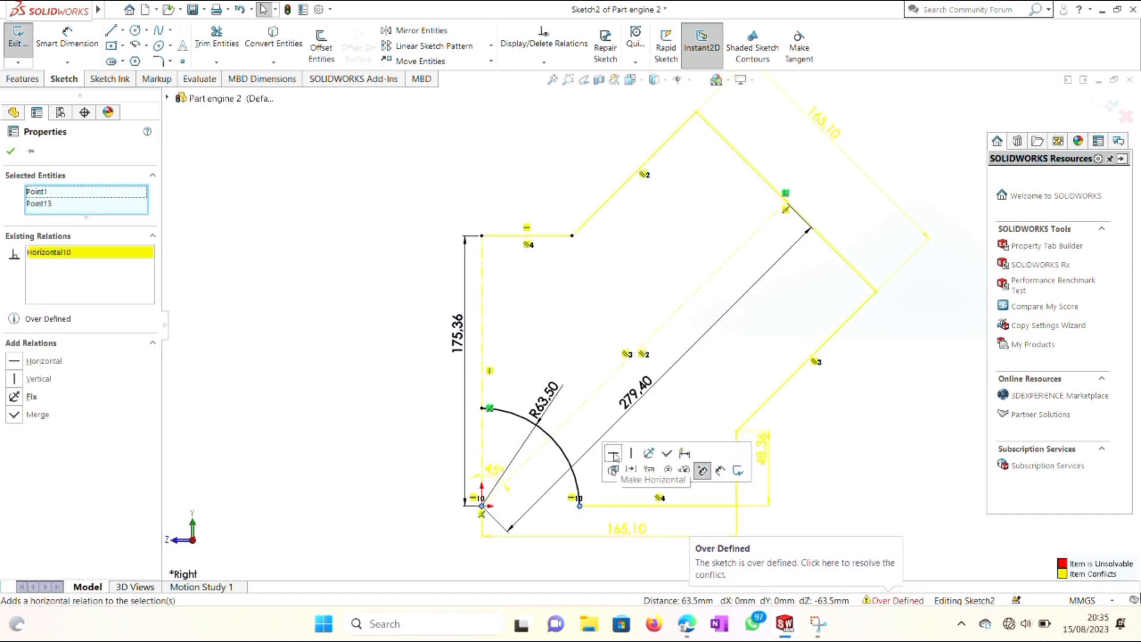
pyautogui.click(310, 264)
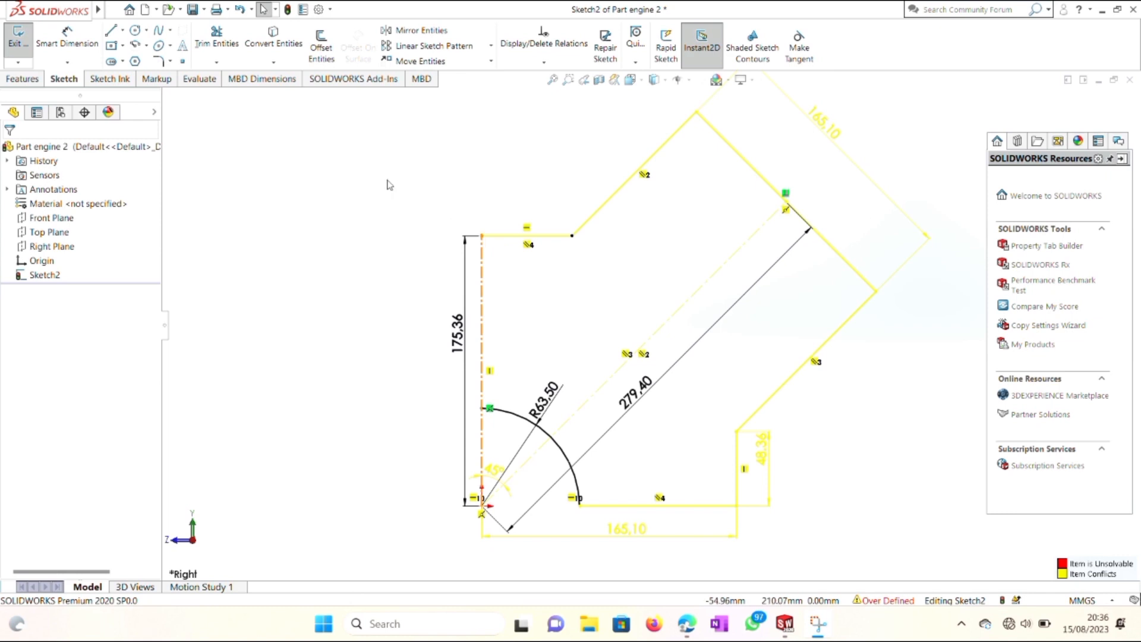
# Close the profile with a vertical line from the upper horizontal edge's outer end down to the arc's upper endpoint
pyautogui.click(112, 30)
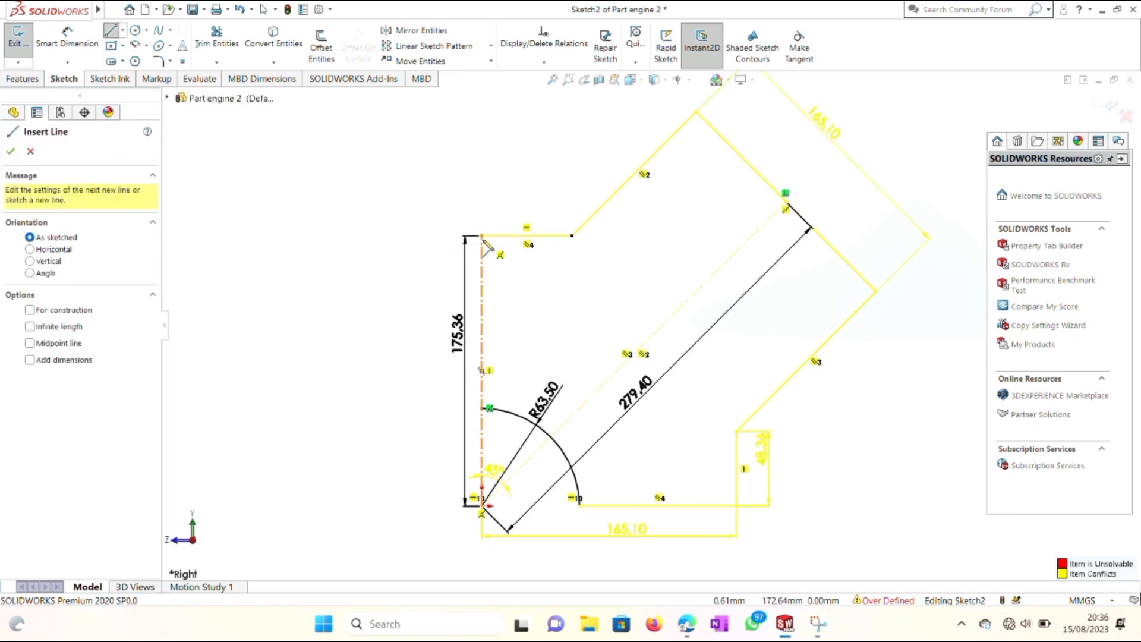
pyautogui.click(482, 236)
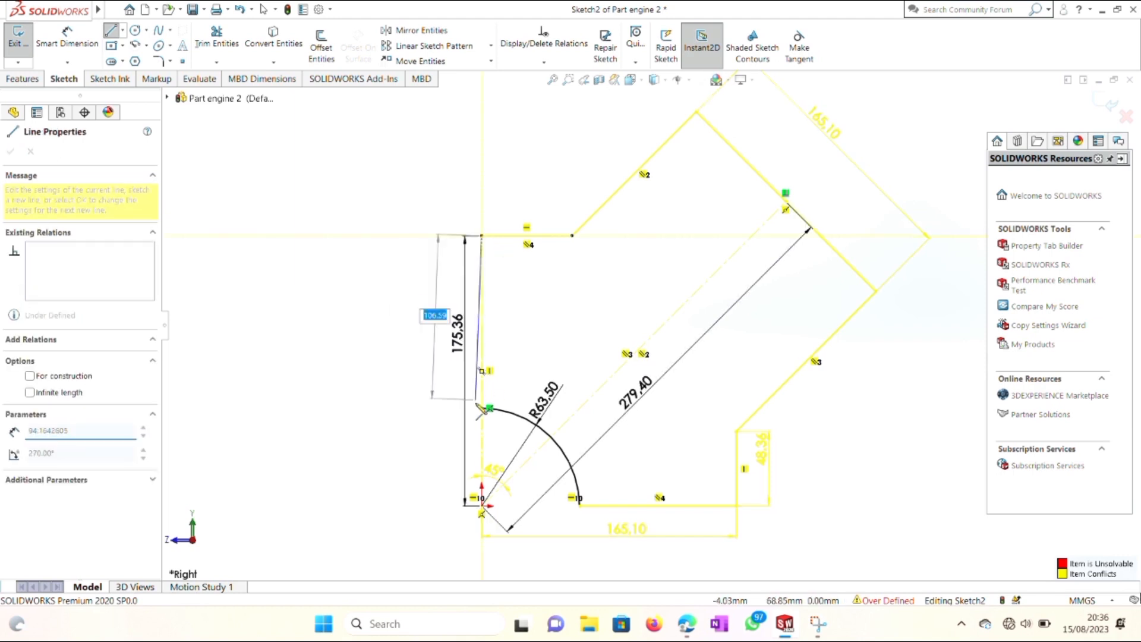
pyautogui.click(482, 408)
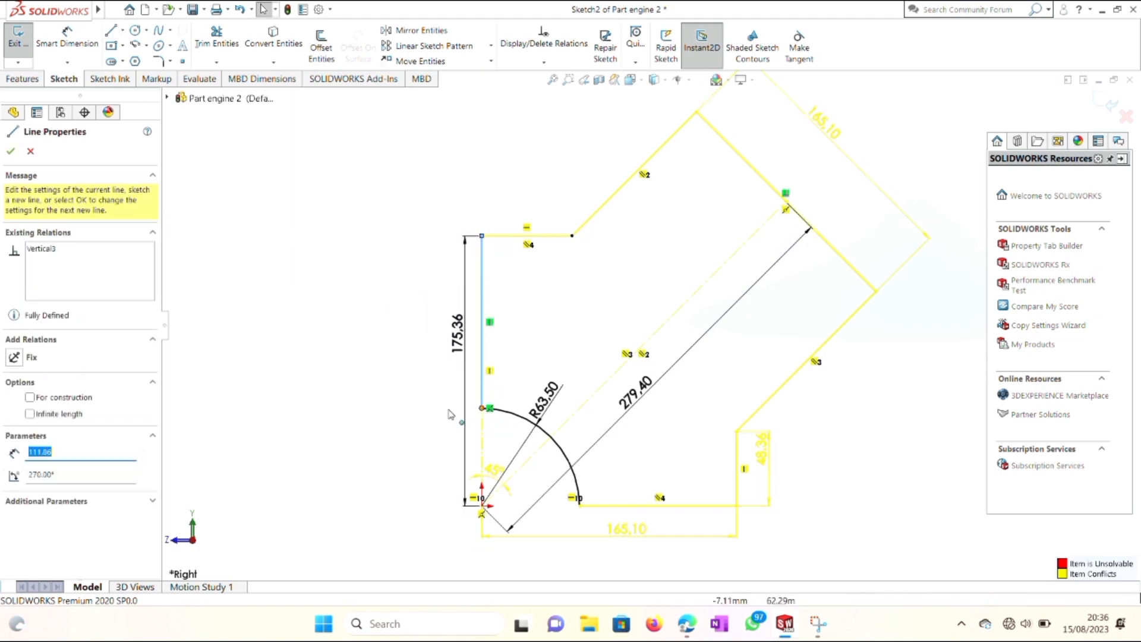
pyautogui.press('Escape')
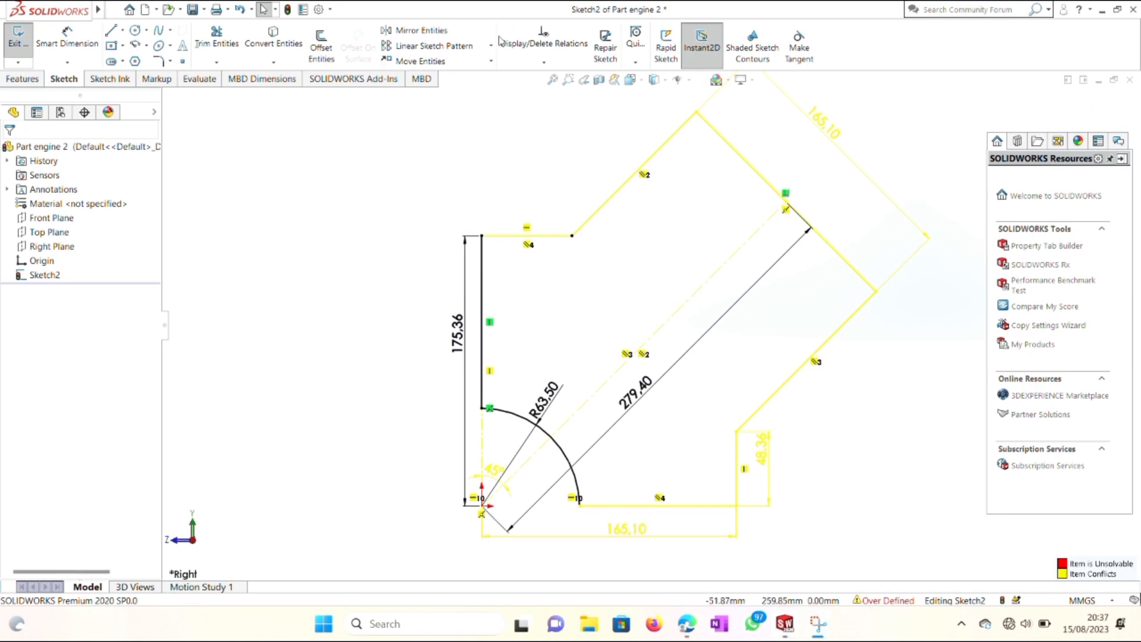
# Extrude the closed profile as a boss with a Mid Plane end condition and a depth of 482.6 mm
pyautogui.click(22, 81)
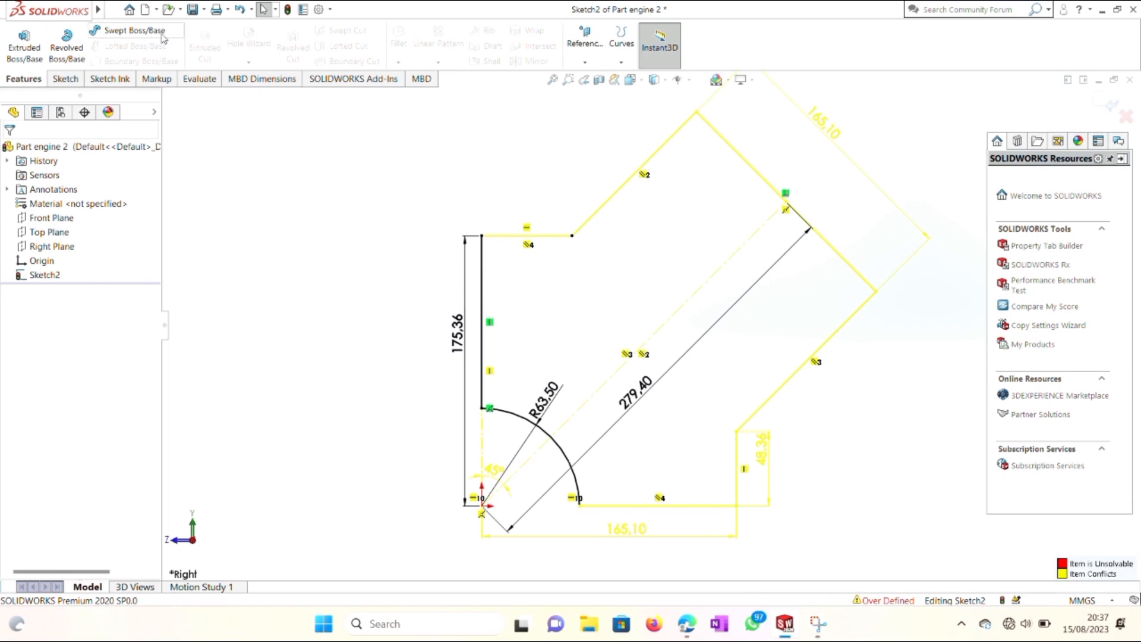
pyautogui.click(25, 41)
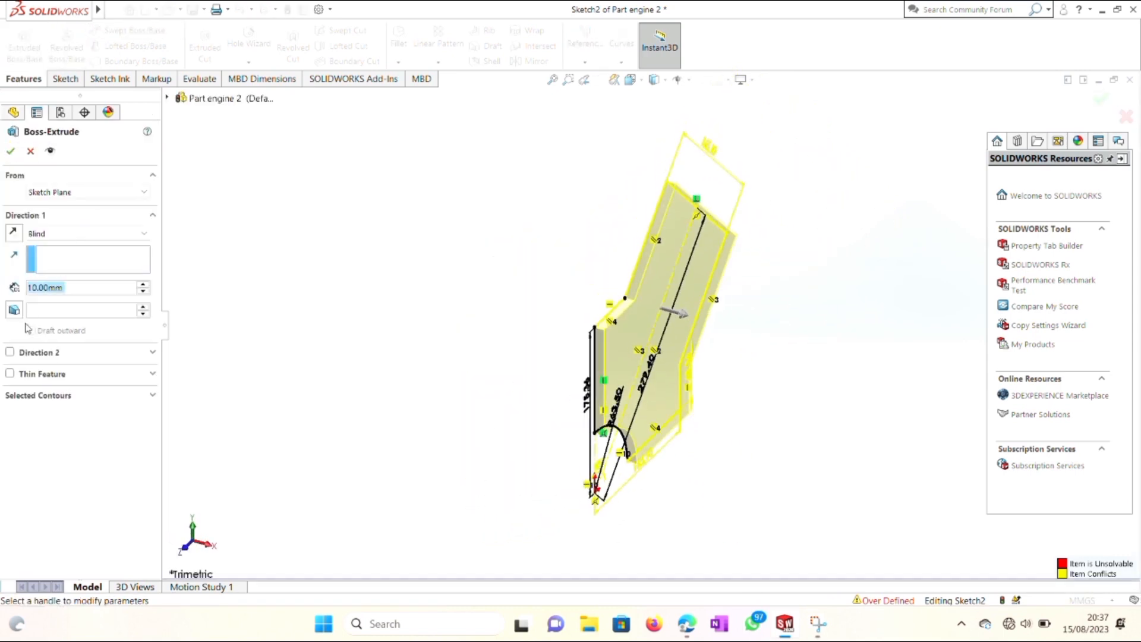
pyautogui.click(64, 234)
pyautogui.click(57, 308)
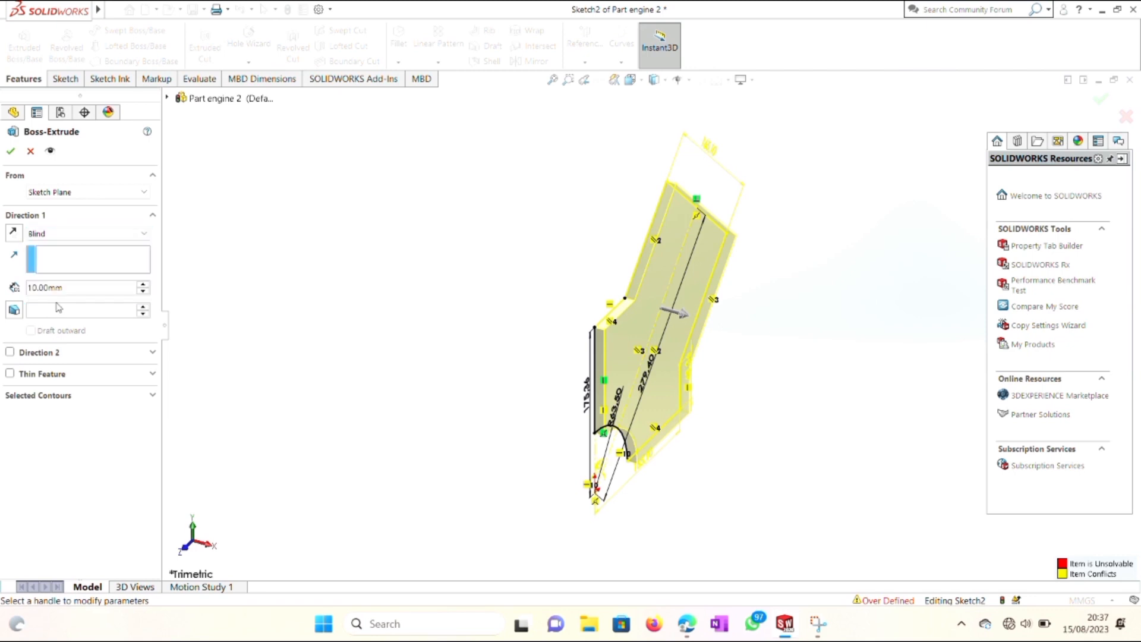
pyautogui.click(87, 289)
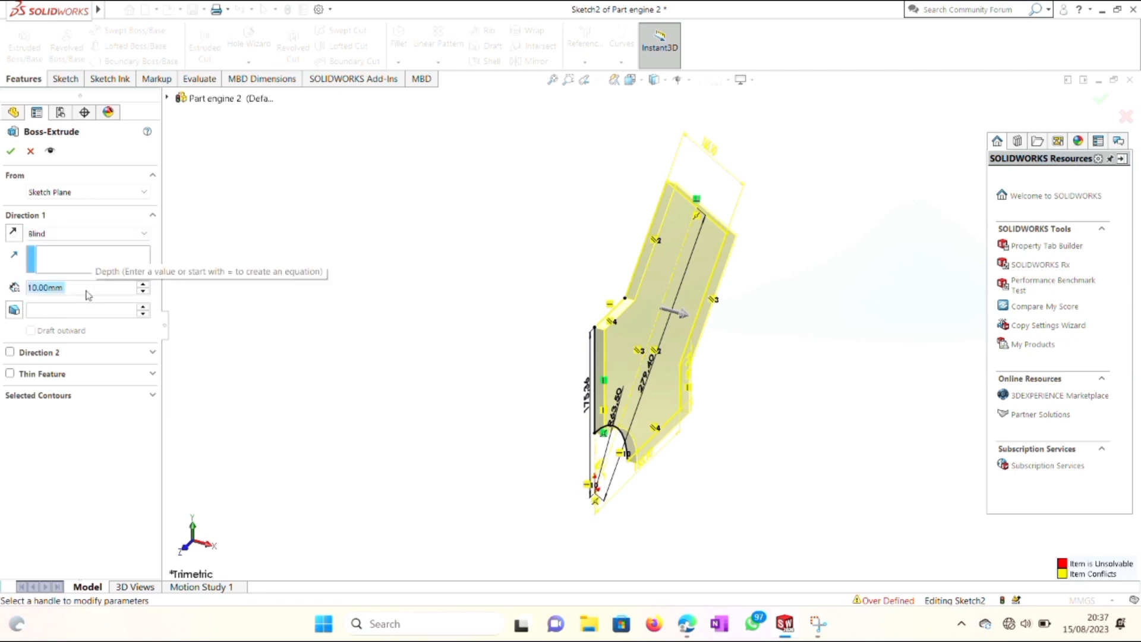
pyautogui.write('482')
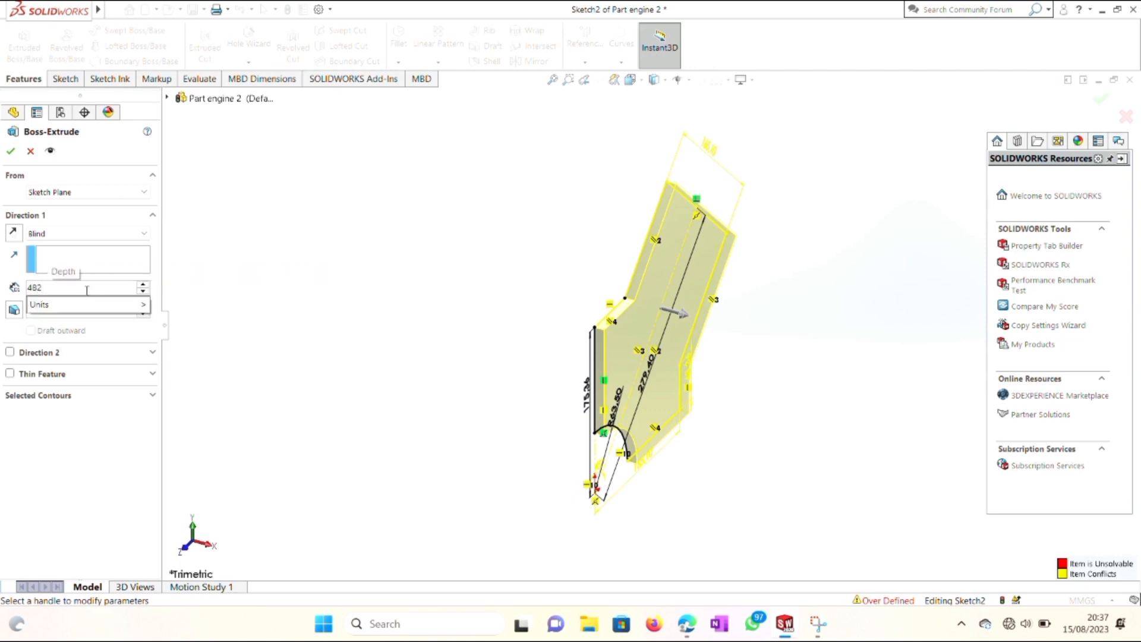
pyautogui.write('.6')
pyautogui.press('Return')
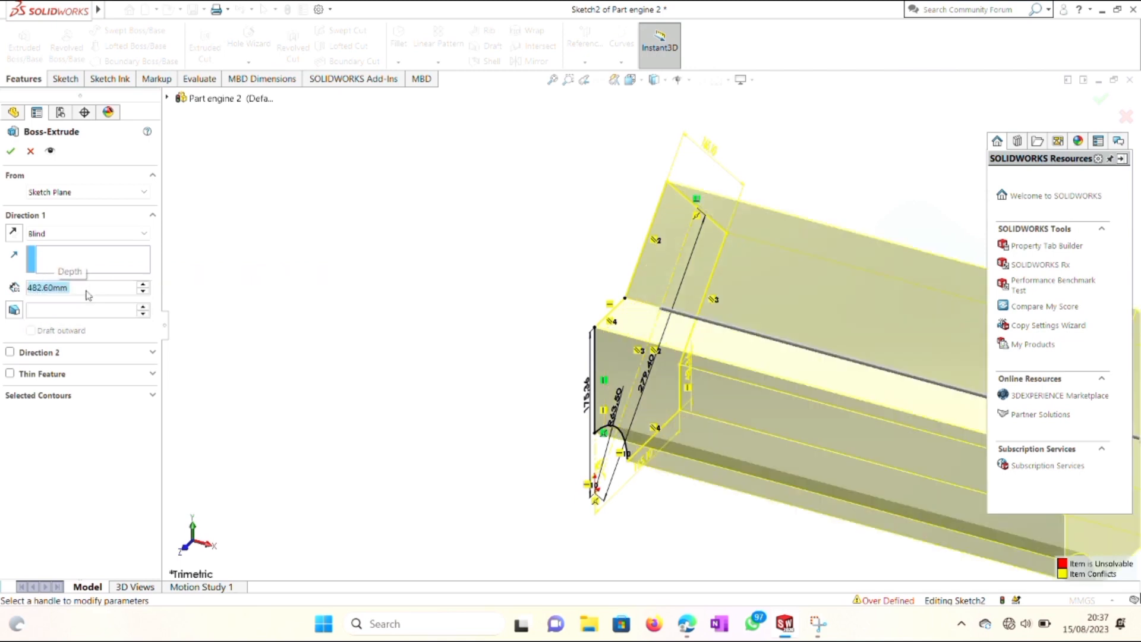
pyautogui.click(64, 235)
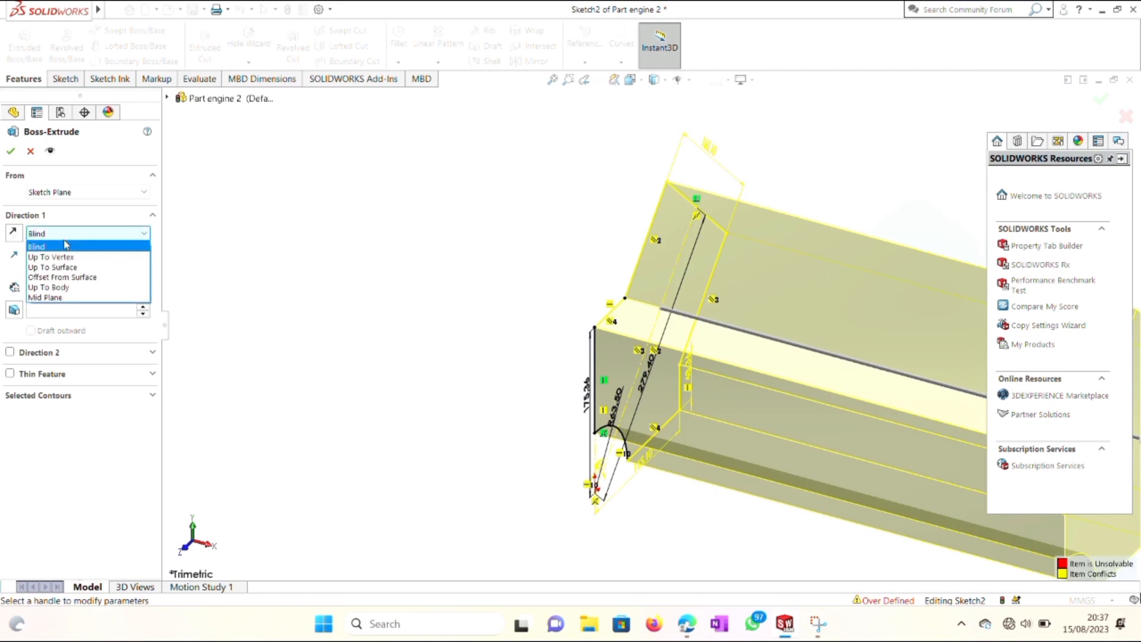
pyautogui.click(76, 303)
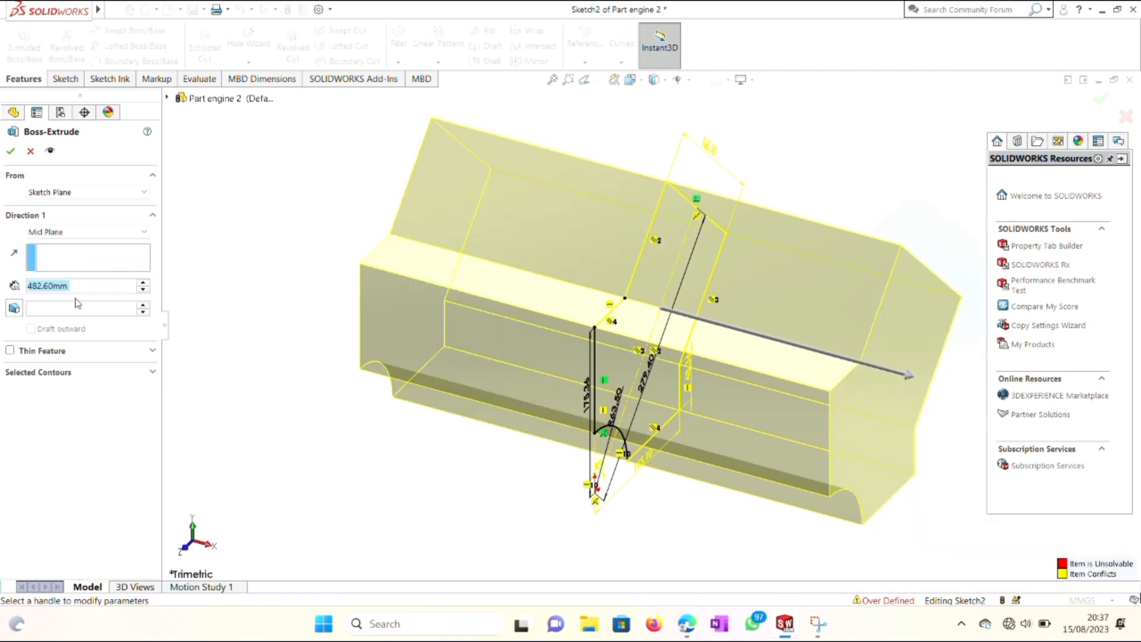
pyautogui.click(10, 152)
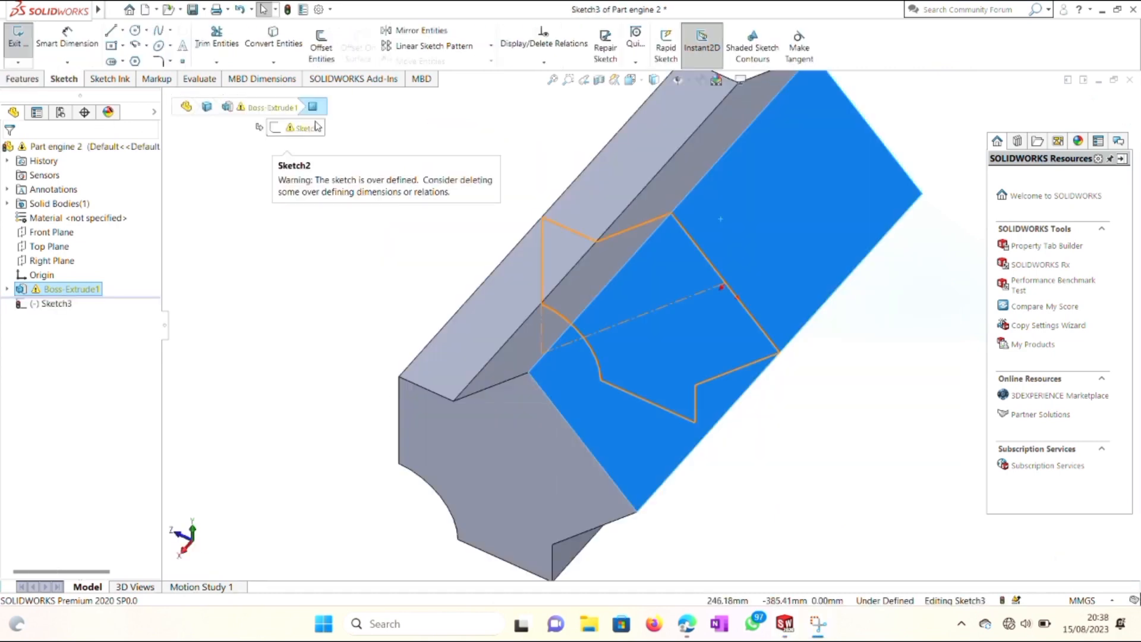
# Examine the extruded body's shape square-on from both ends and in a rotated 3D view
pyautogui.rightClick(85, 292)
pyautogui.click(309, 208)
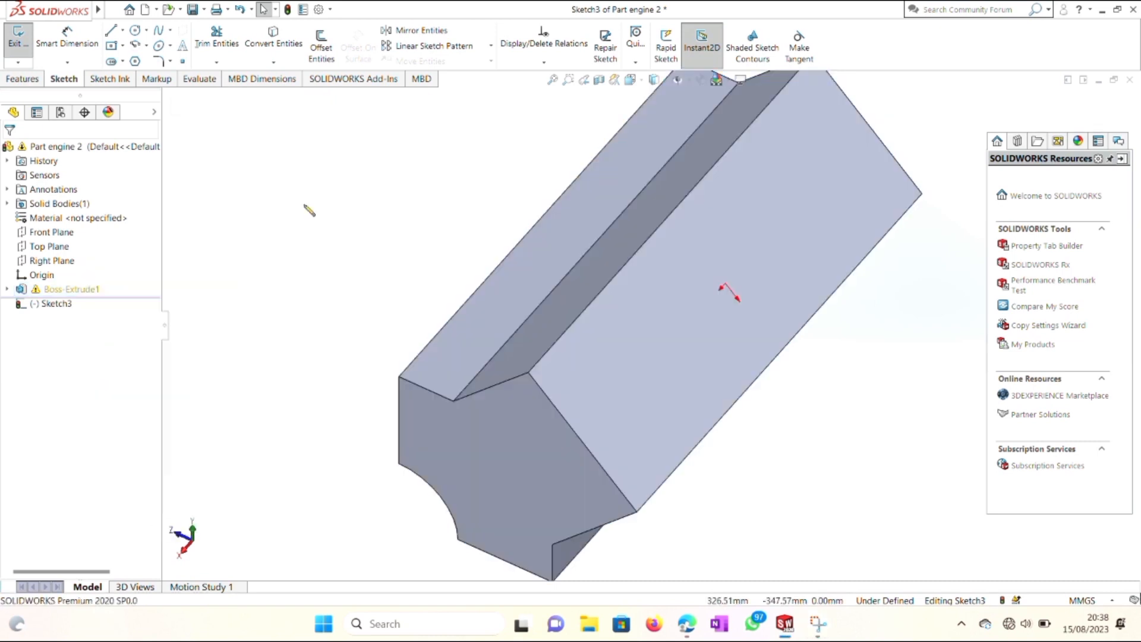
pyautogui.click(657, 344)
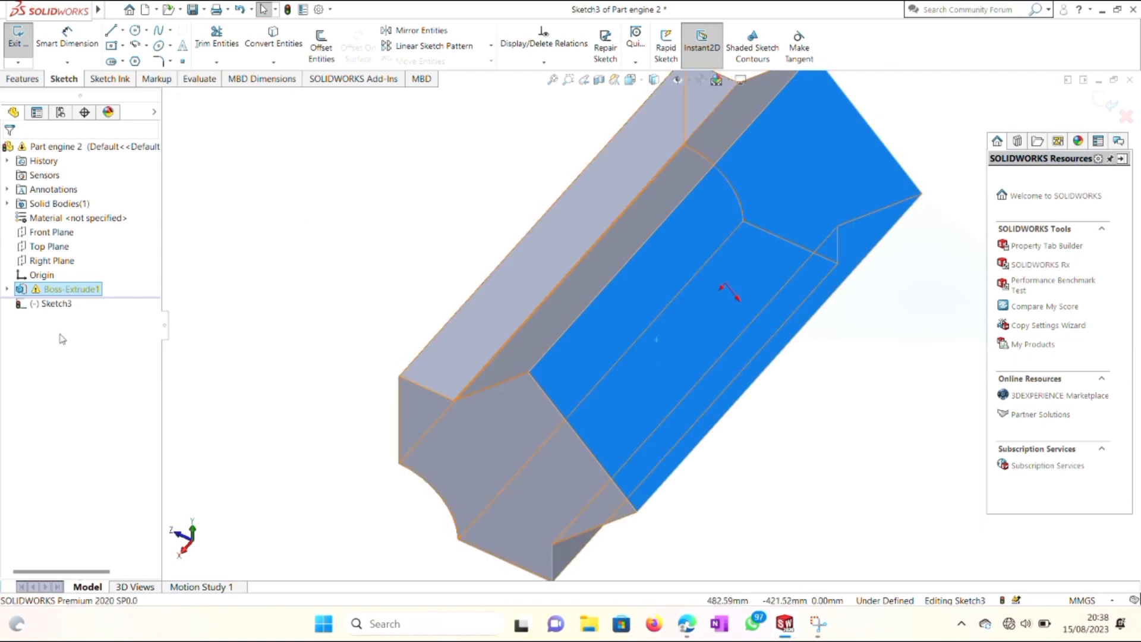
pyautogui.rightClick(54, 290)
pyautogui.click(93, 277)
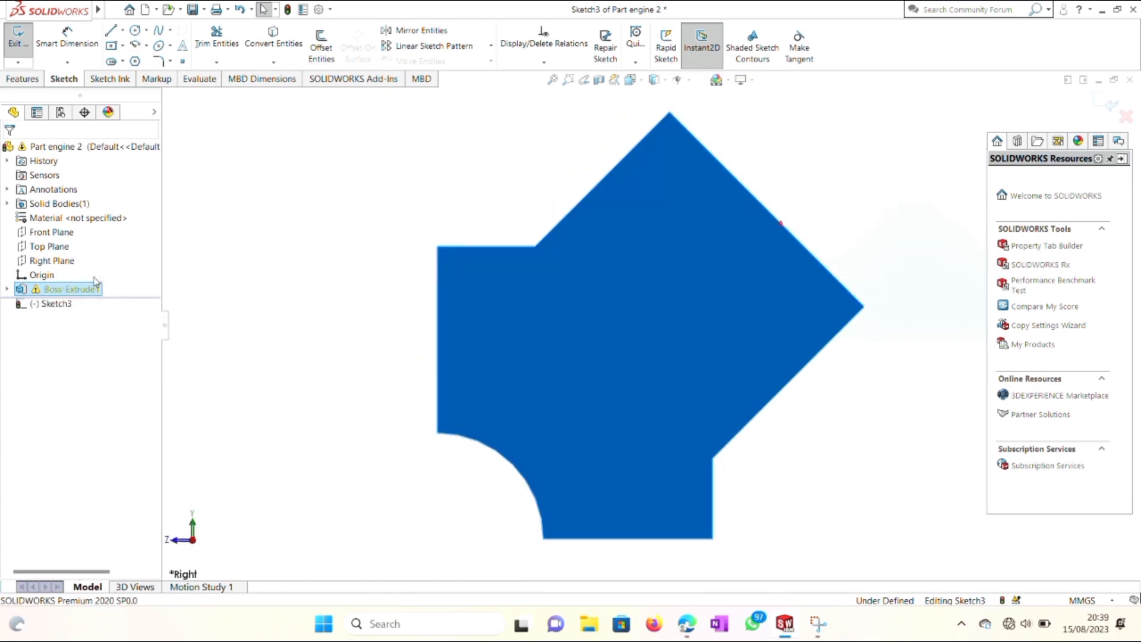
pyautogui.rightClick(79, 290)
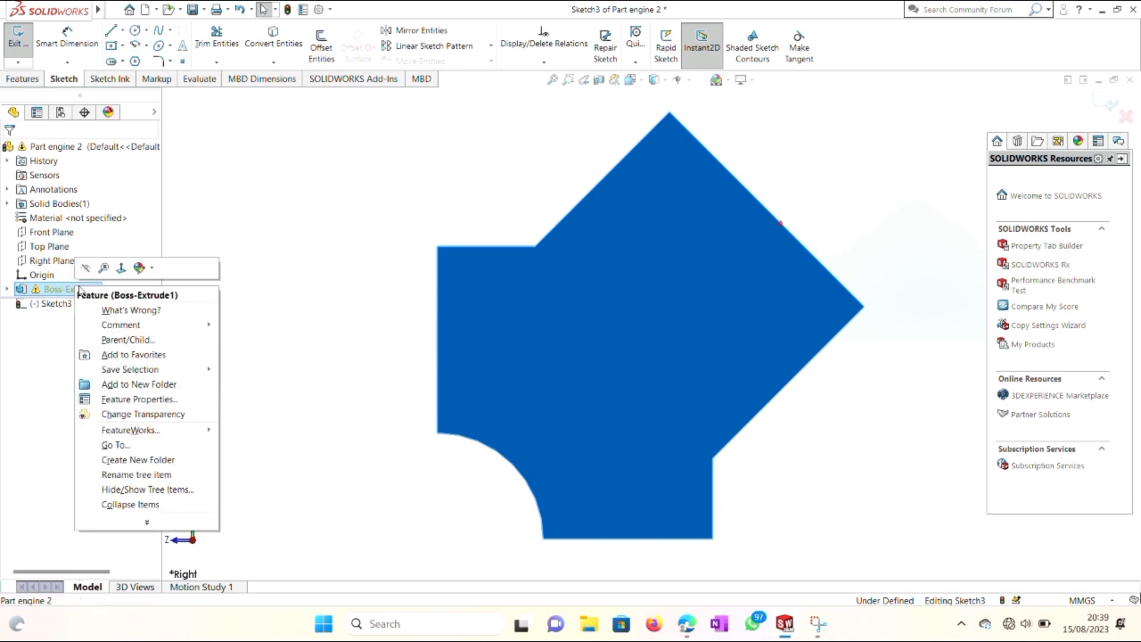
pyautogui.click(122, 270)
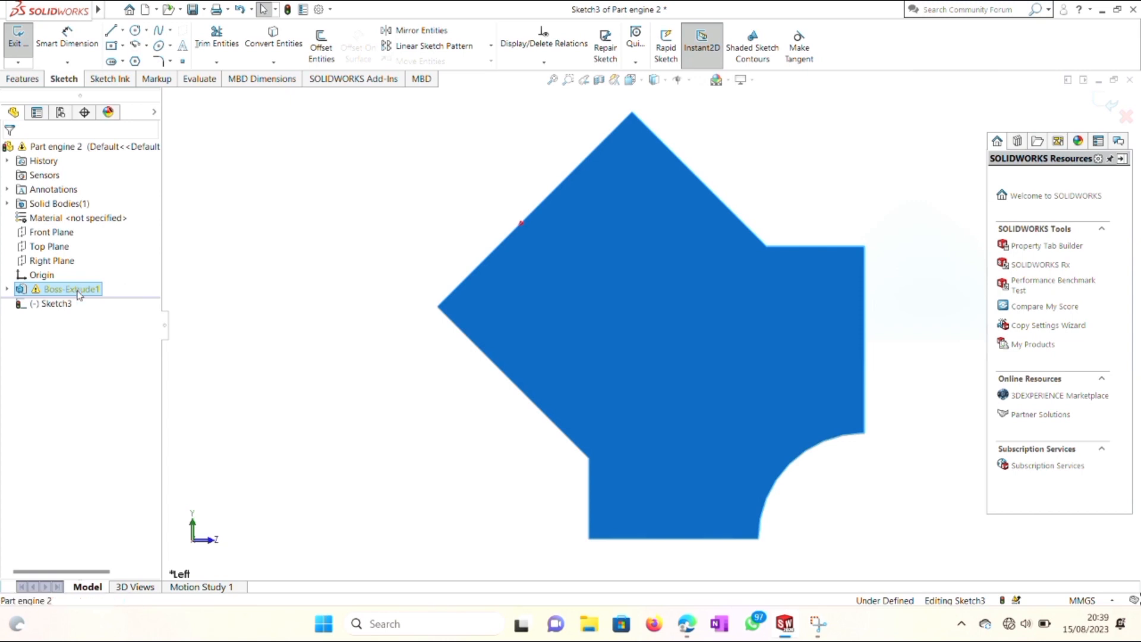
pyautogui.rightClick(75, 290)
pyautogui.click(126, 274)
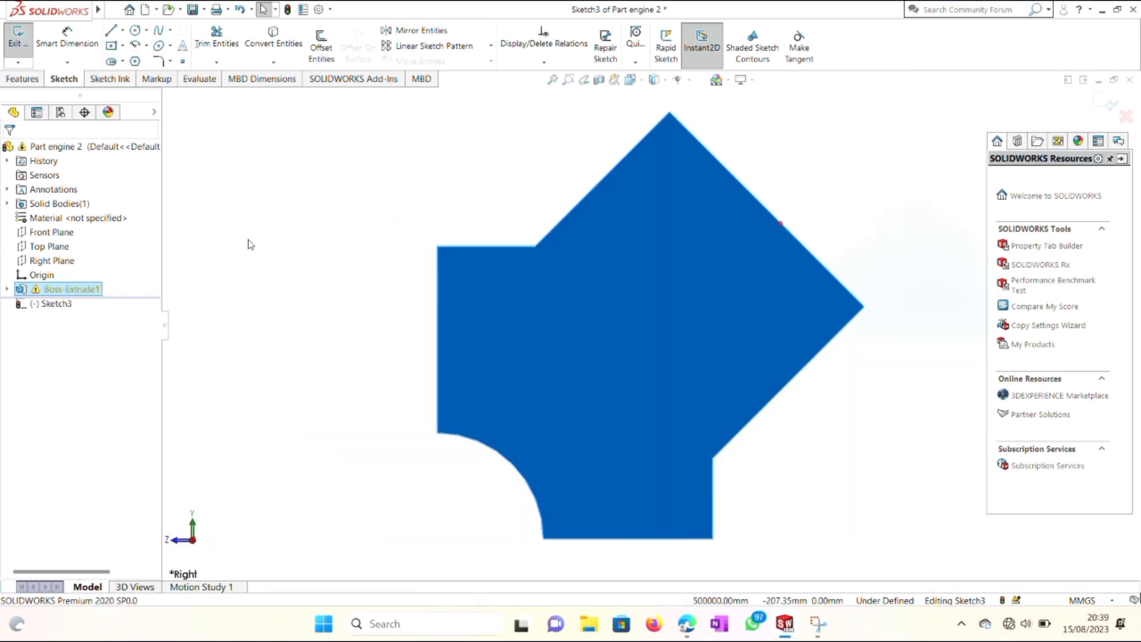
pyautogui.rightClick(249, 244)
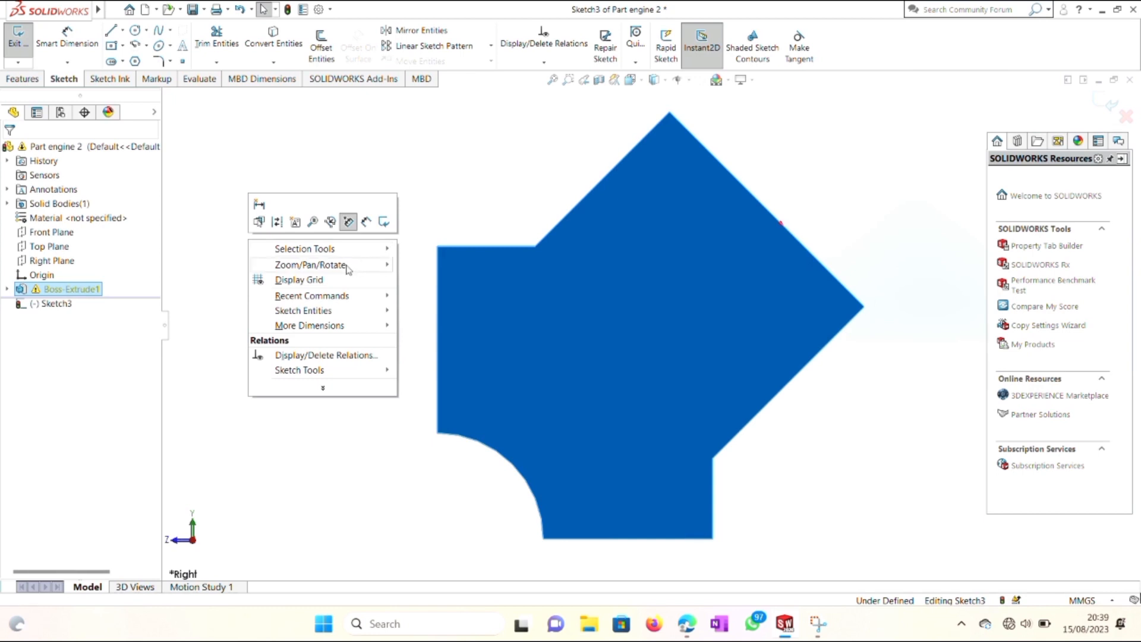
pyautogui.moveTo(347, 268)
pyautogui.click(438, 308)
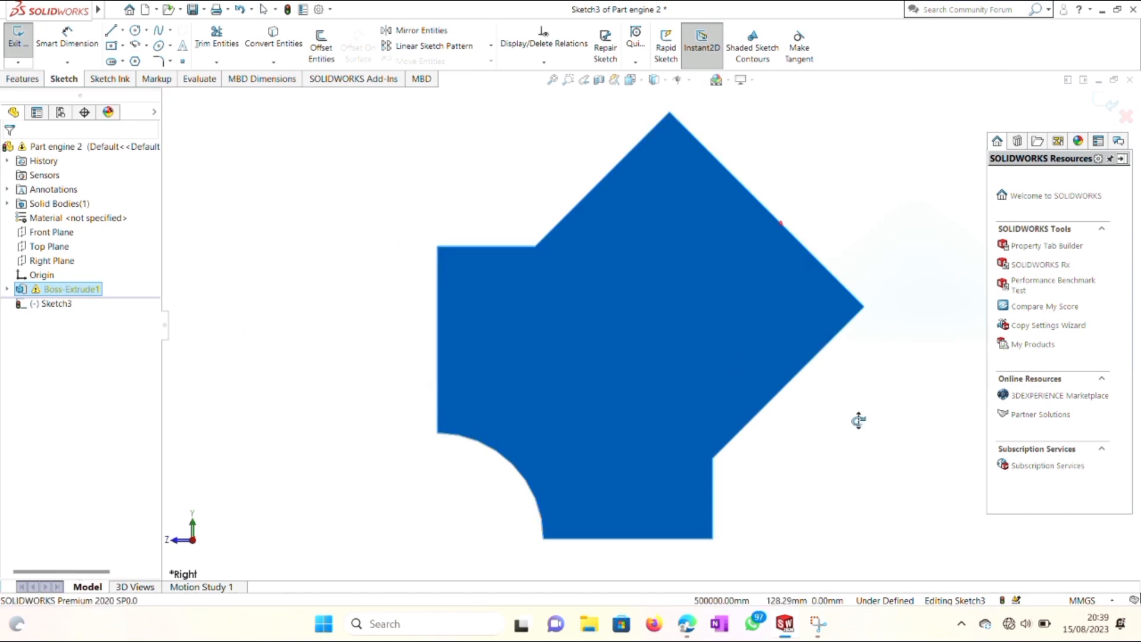
pyautogui.moveTo(858, 420); pyautogui.dragTo(773, 494)
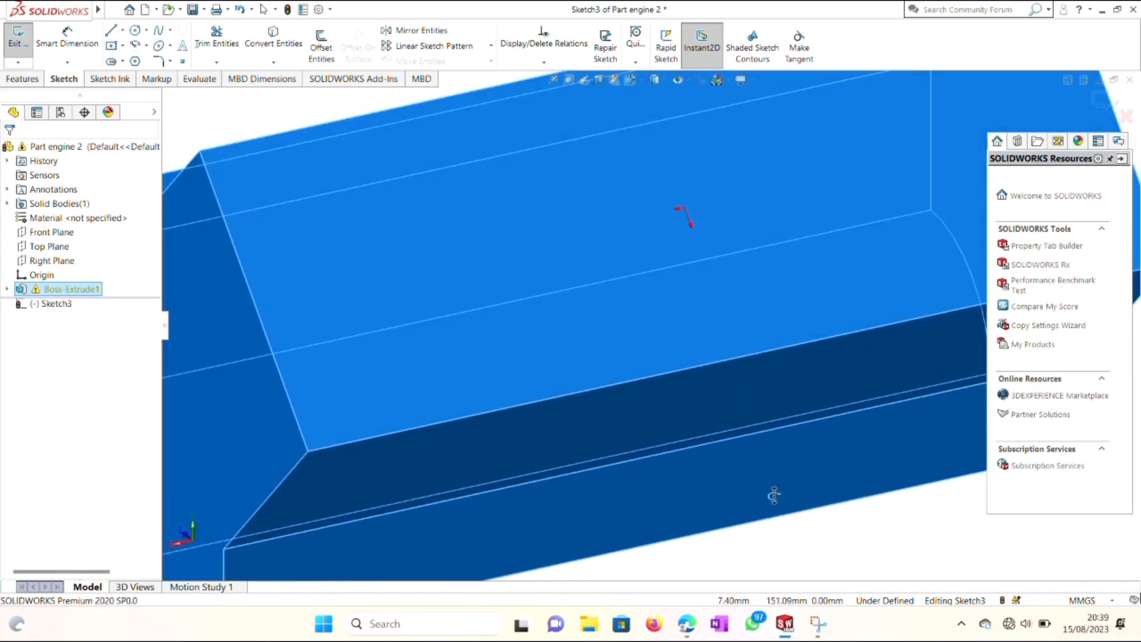
pyautogui.scroll(2, 774, 495)
pyautogui.scroll(2, 774, 495)
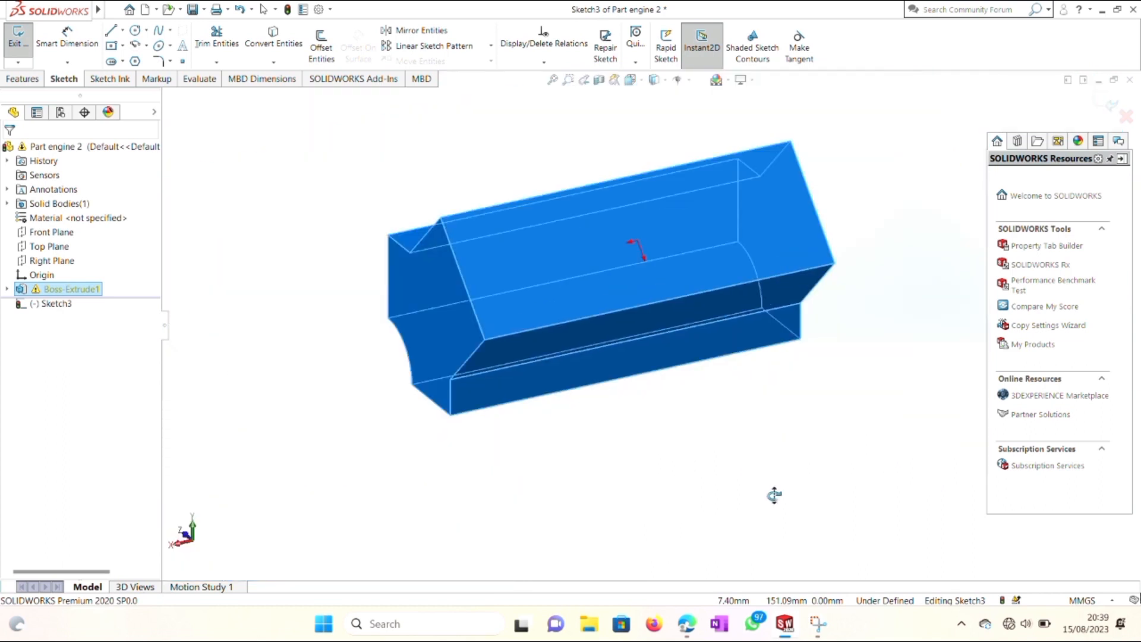
pyautogui.press('Escape')
pyautogui.click(365, 411)
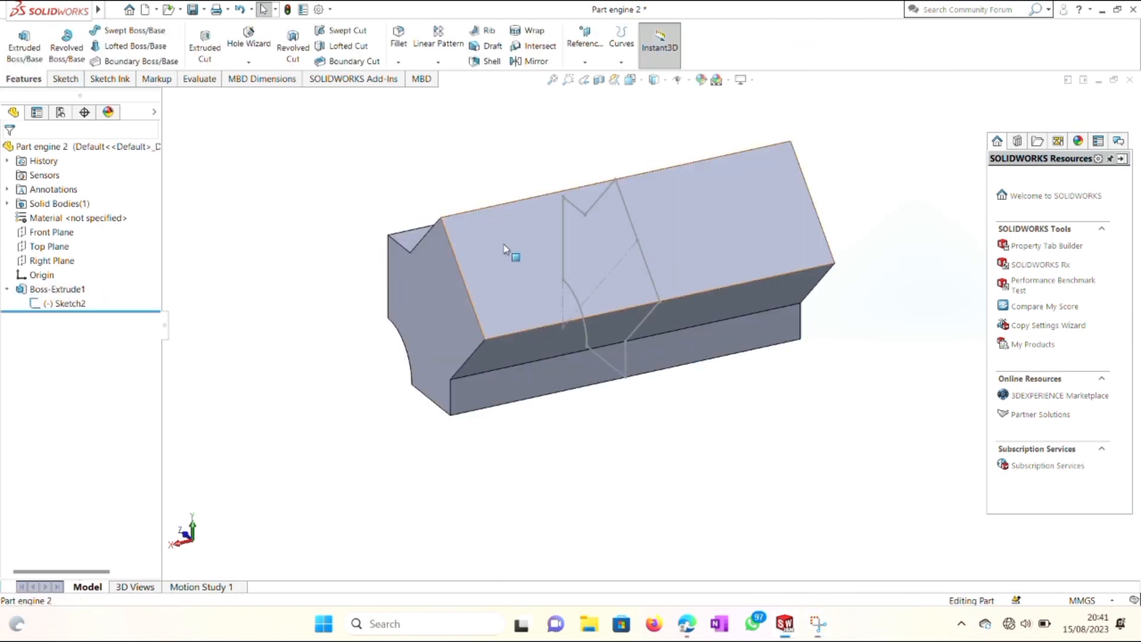
# Start a new sketch on the body's large sloped face, with the view normal to that face
pyautogui.click(504, 248)
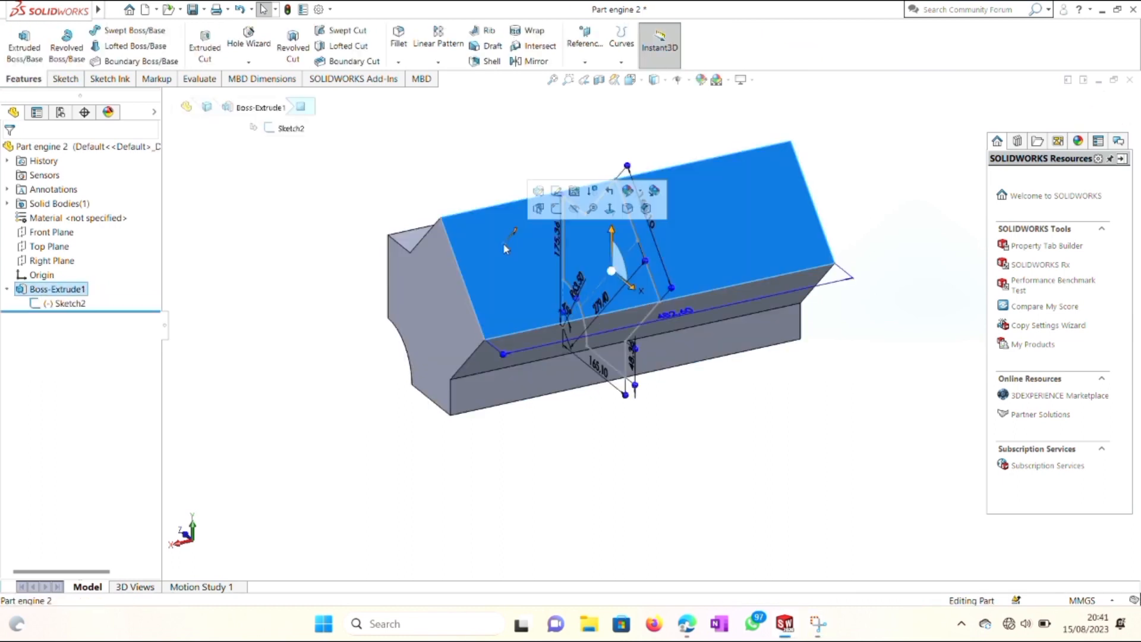
pyautogui.click(611, 217)
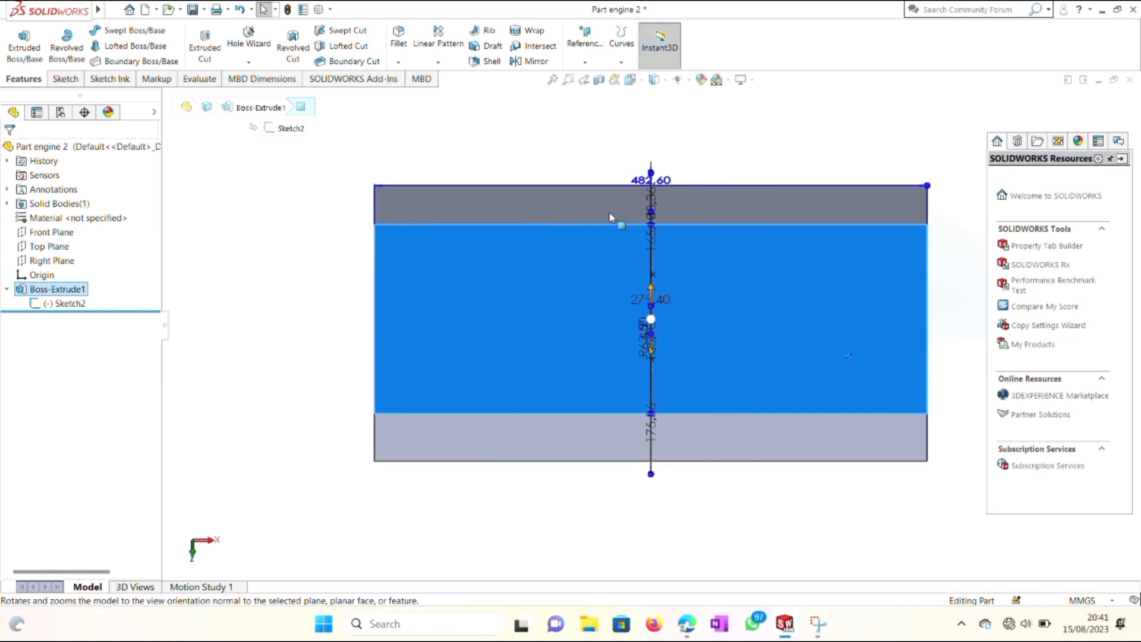
pyautogui.click(551, 330)
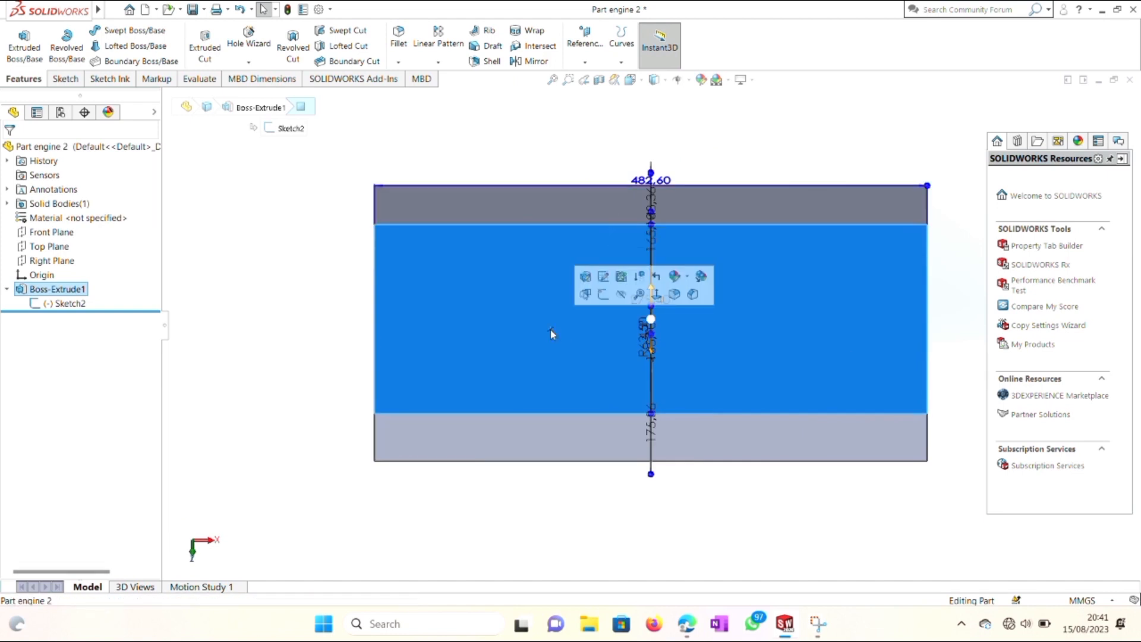
pyautogui.click(605, 296)
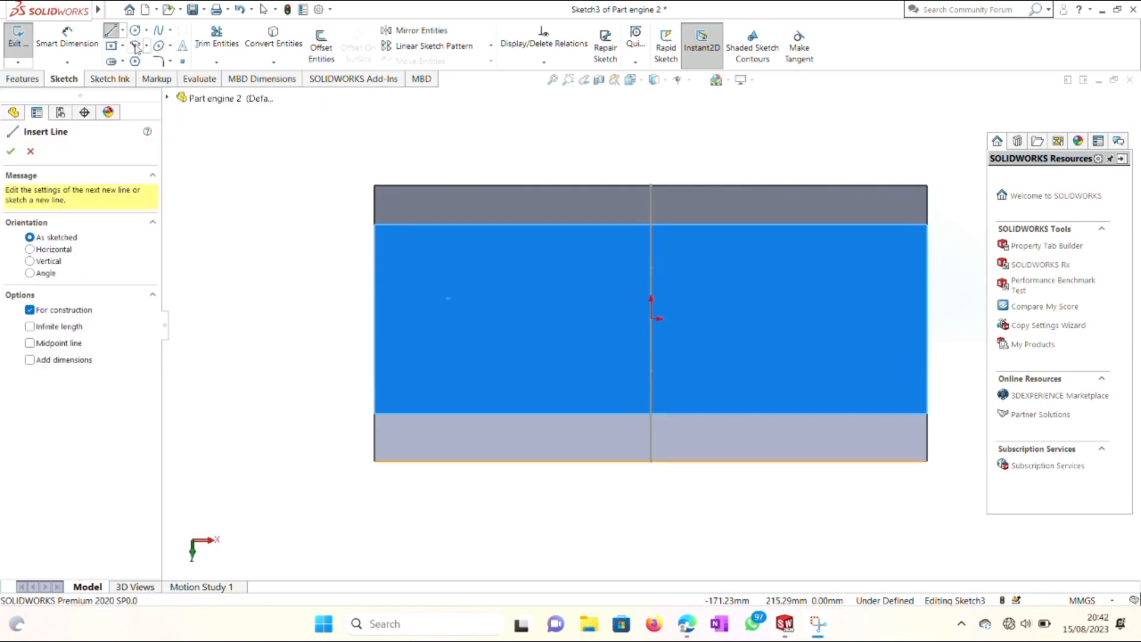
# Draw a horizontal centerline about 280 mm long through the origin and centre it on the origin with a Midpoint relation
pyautogui.click(123, 31)
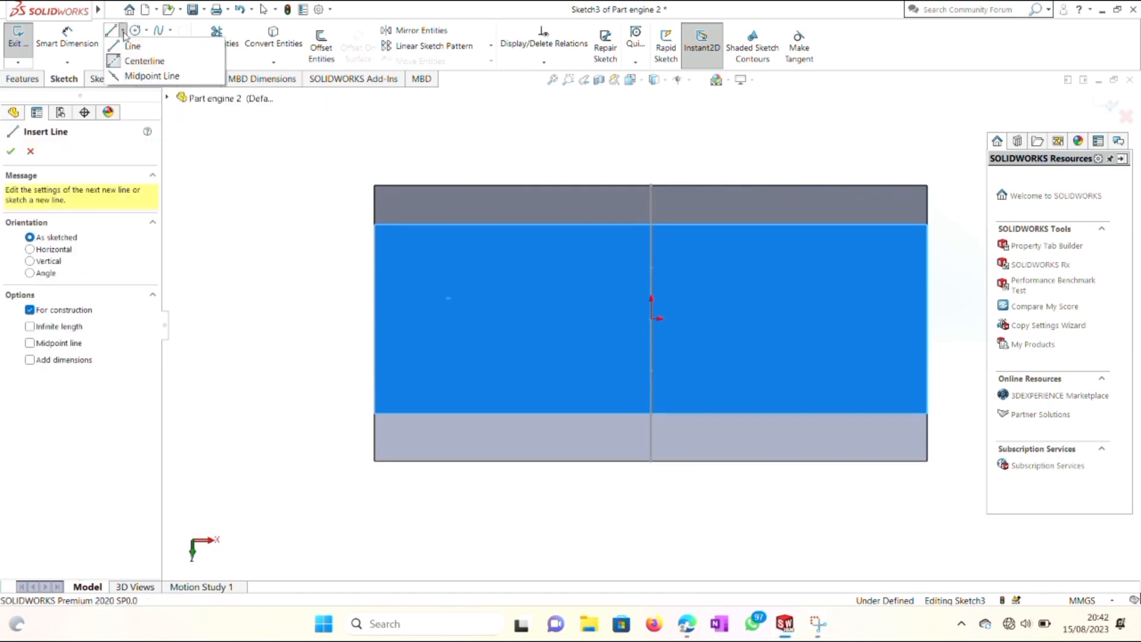
pyautogui.click(135, 61)
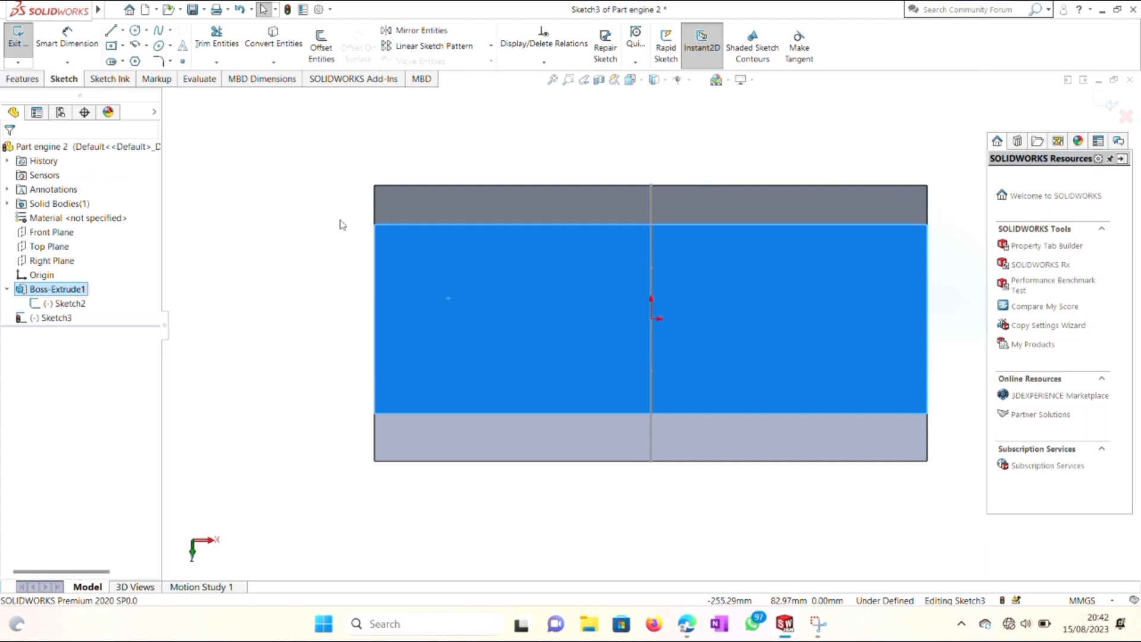
pyautogui.click(123, 30)
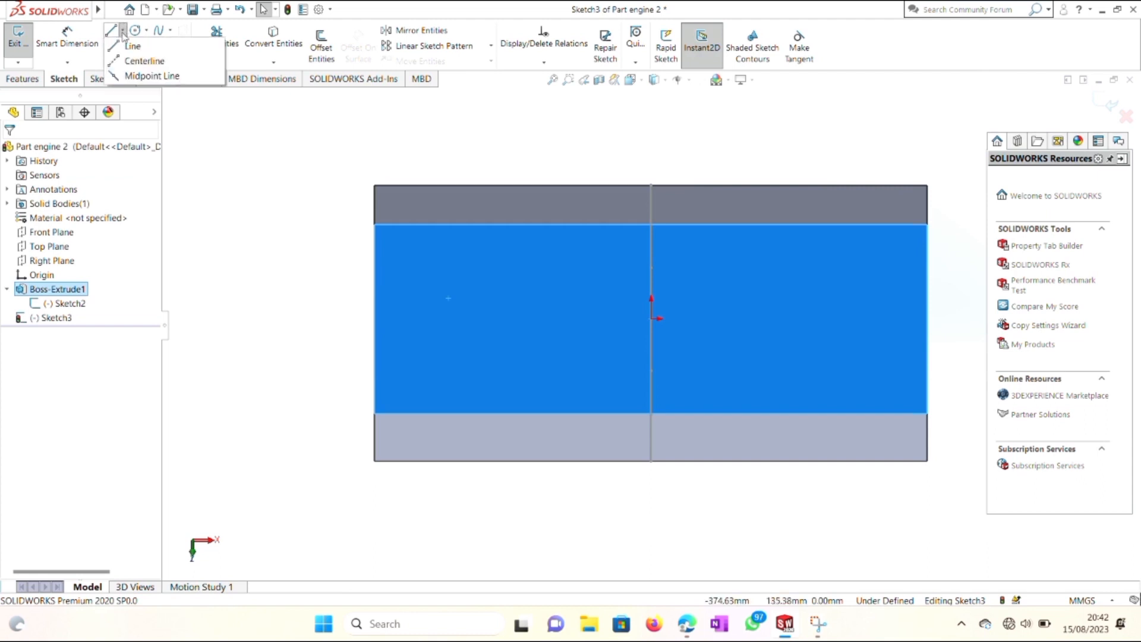
pyautogui.click(130, 64)
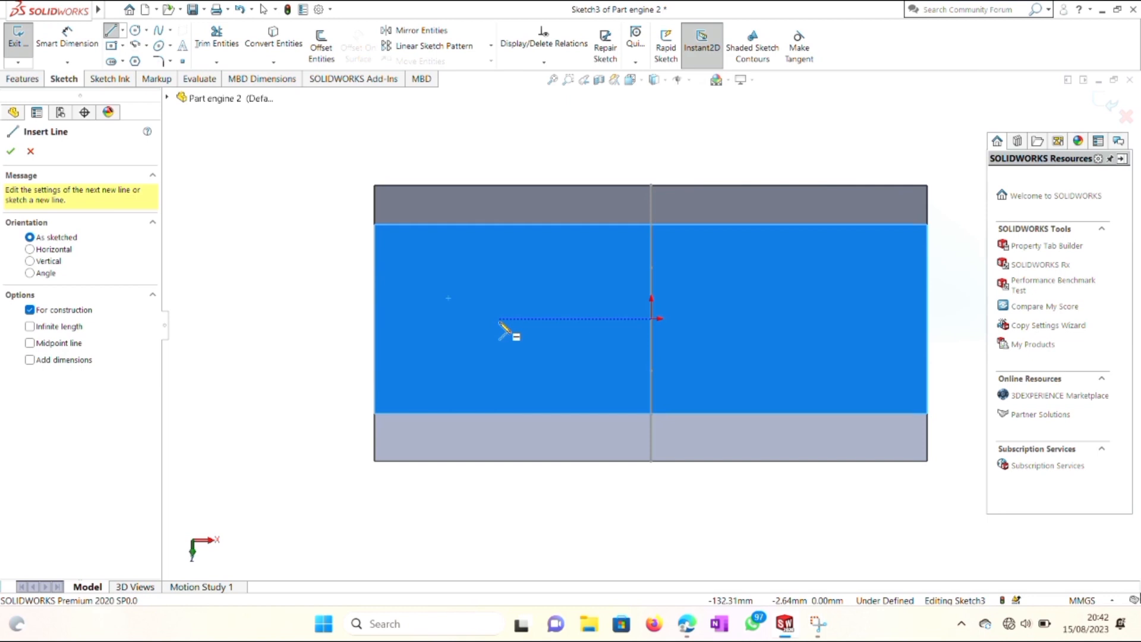
pyautogui.click(499, 320)
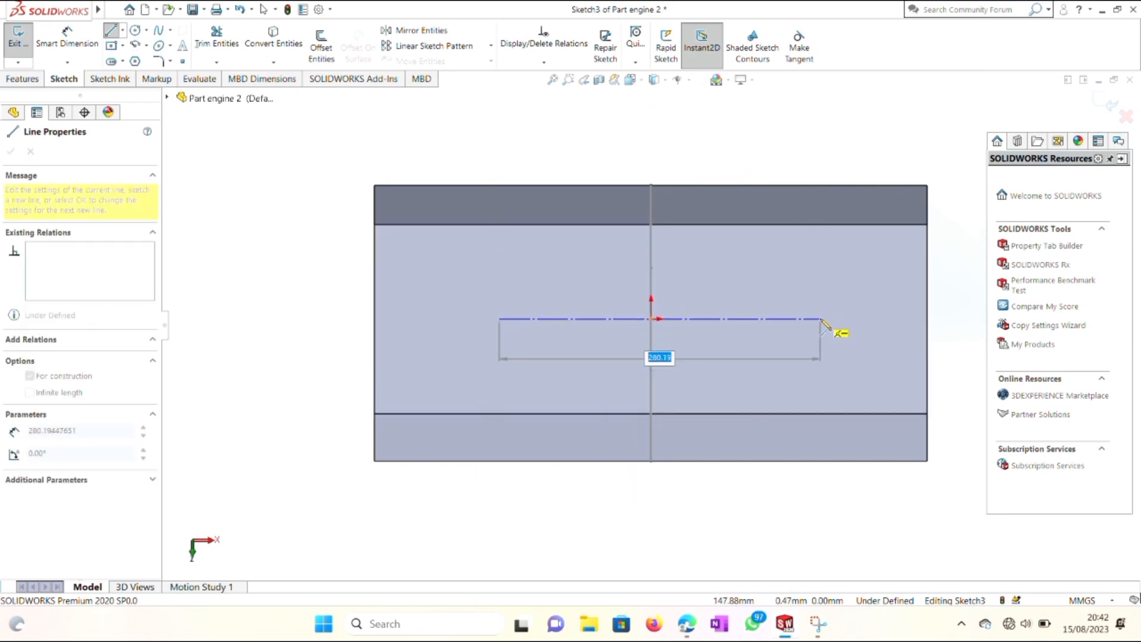
pyautogui.click(822, 319)
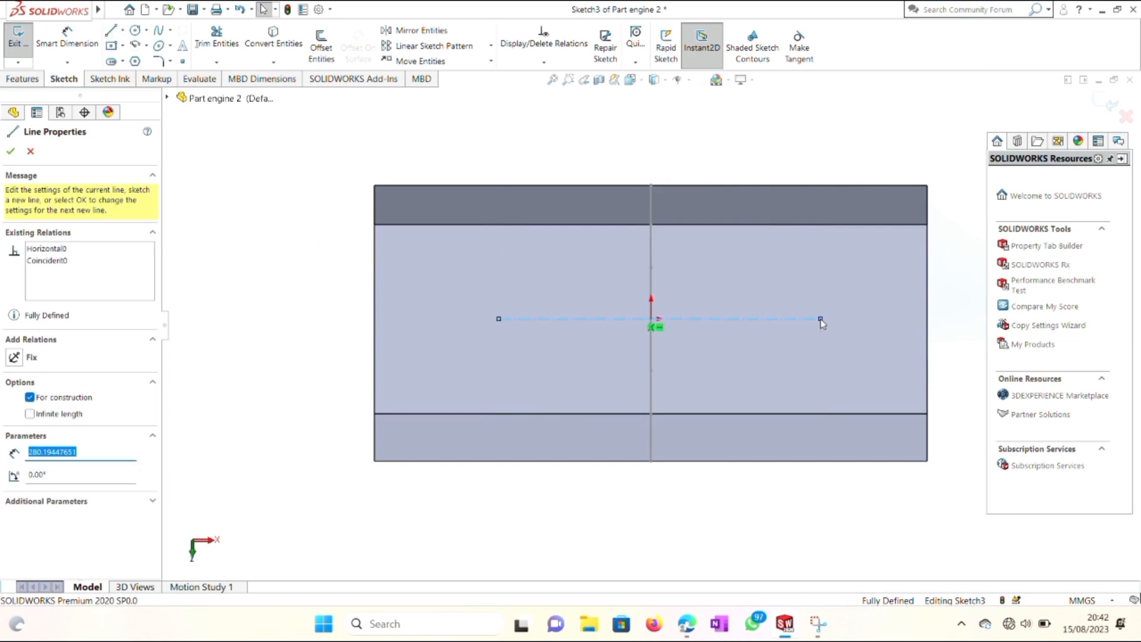
pyautogui.press('Escape')
pyautogui.keyDown('ctrl'); pyautogui.click(656, 319); pyautogui.keyUp('ctrl')
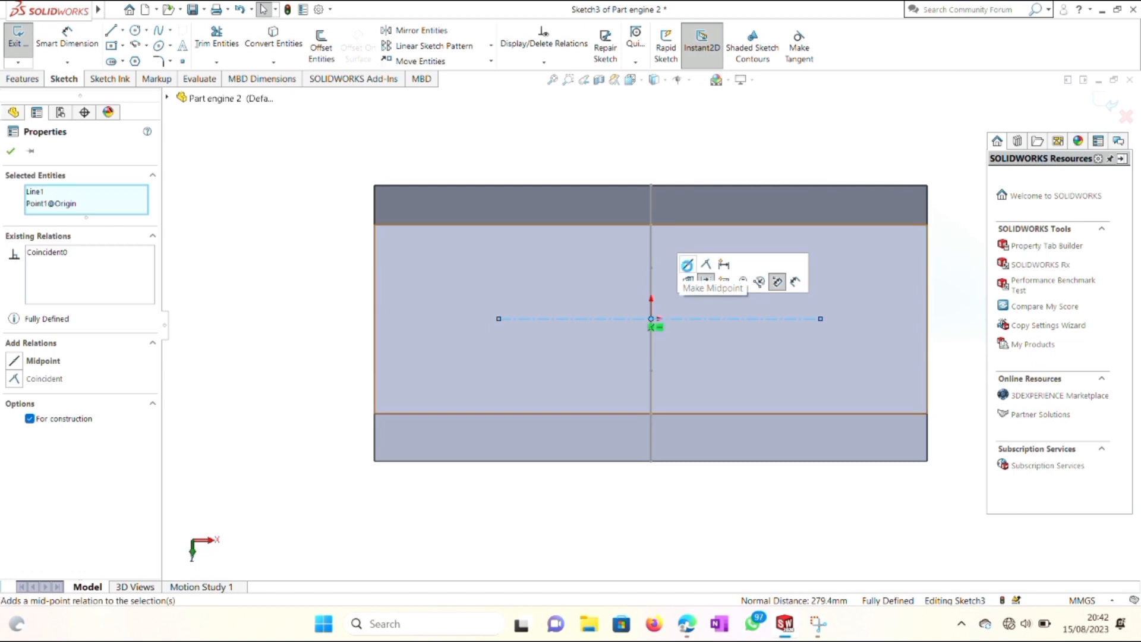
pyautogui.click(687, 264)
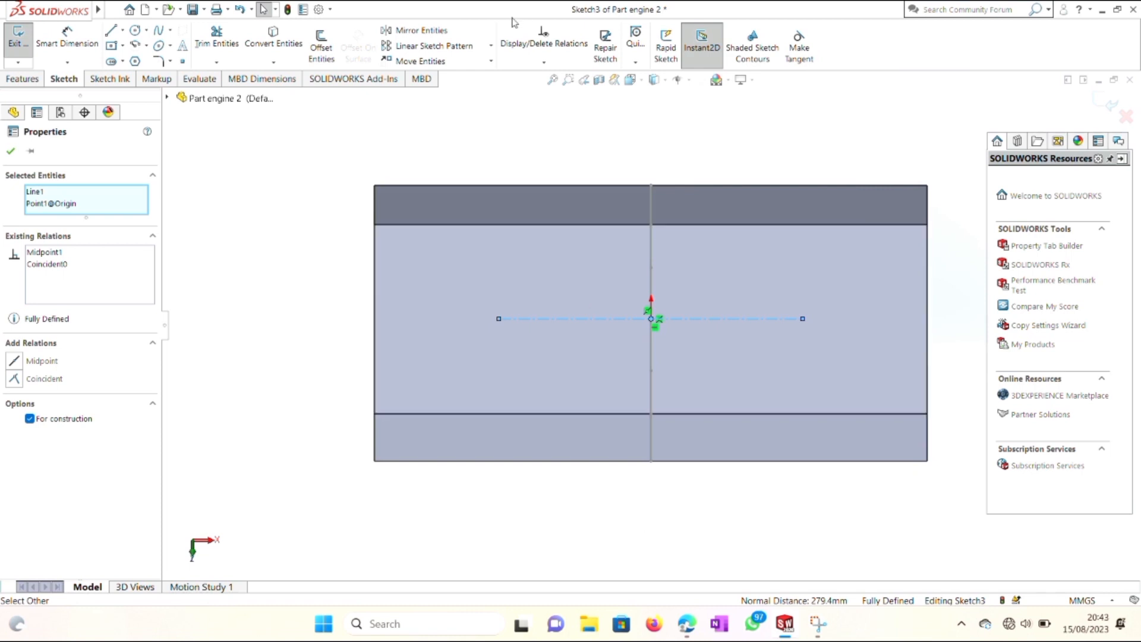
# Dimension the horizontal centerline's length to 292.1 mm
pyautogui.rightClick(507, 117)
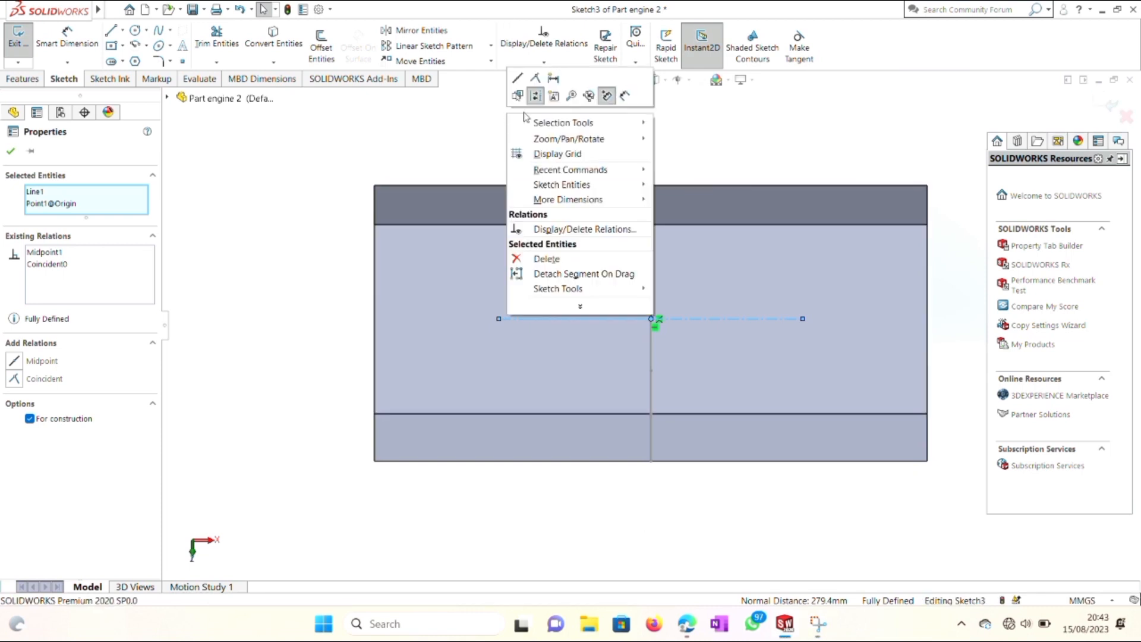
pyautogui.click(625, 97)
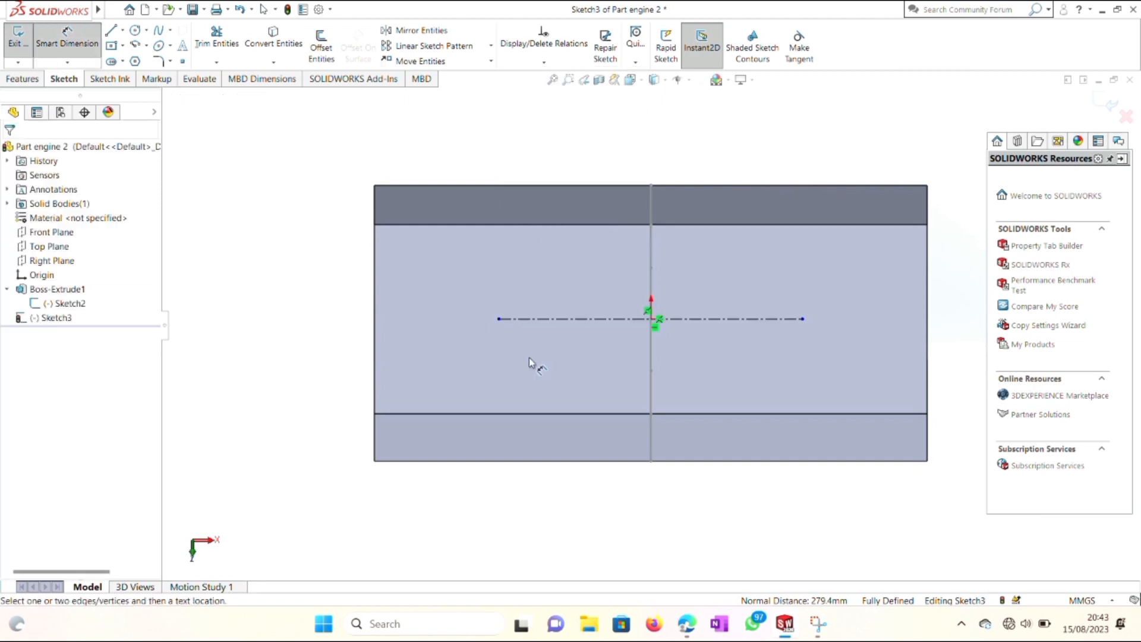
pyautogui.click(532, 318)
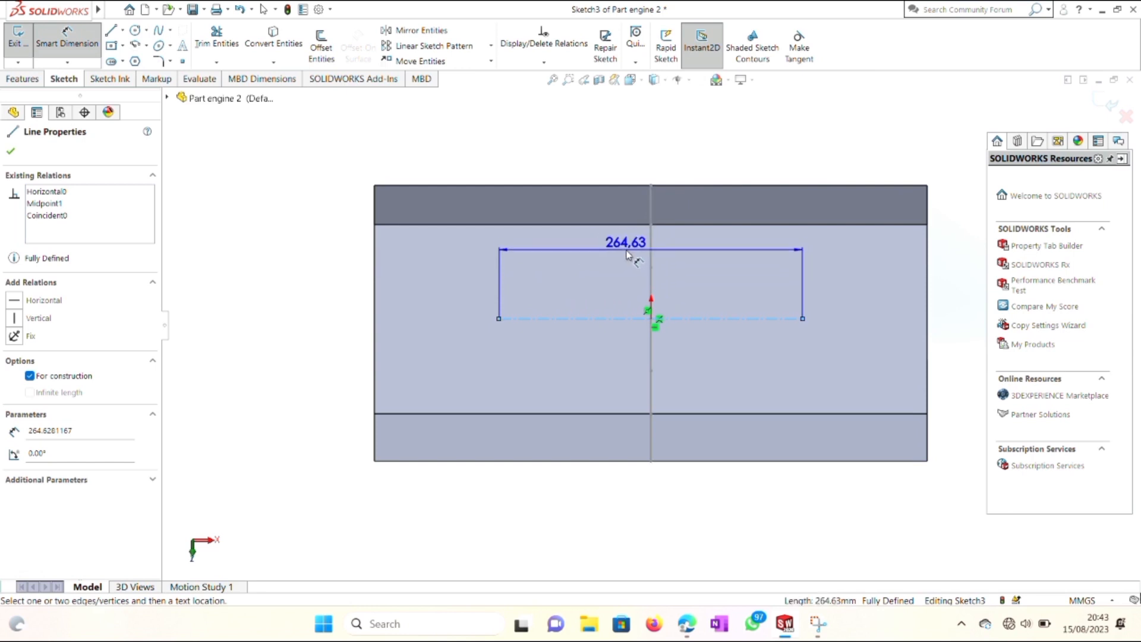
pyautogui.click(627, 255)
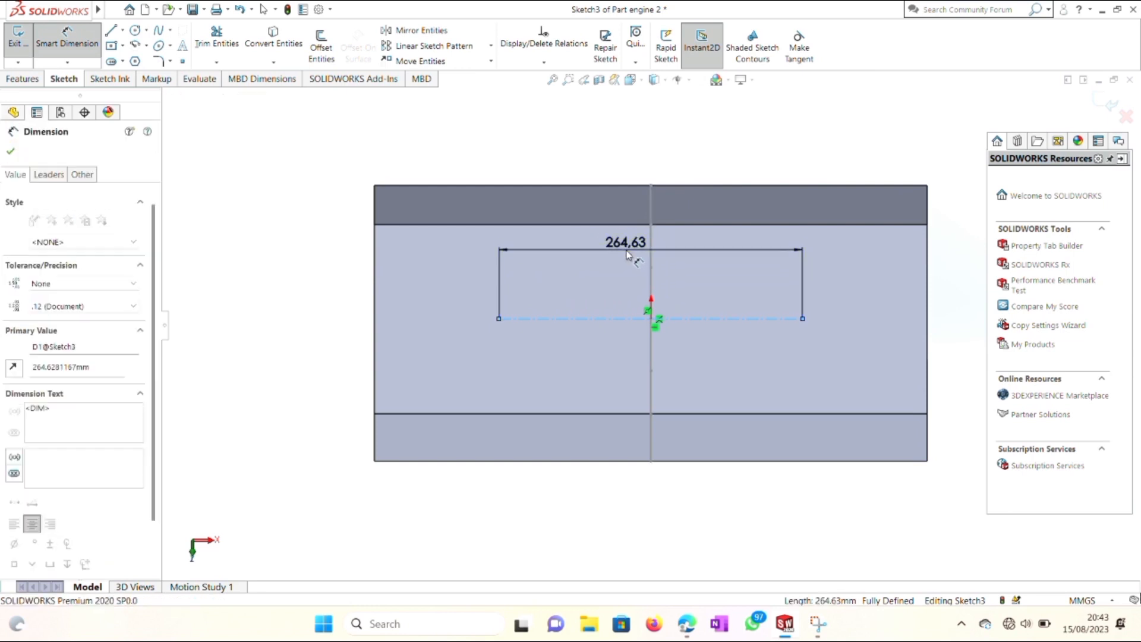
pyautogui.write('22')
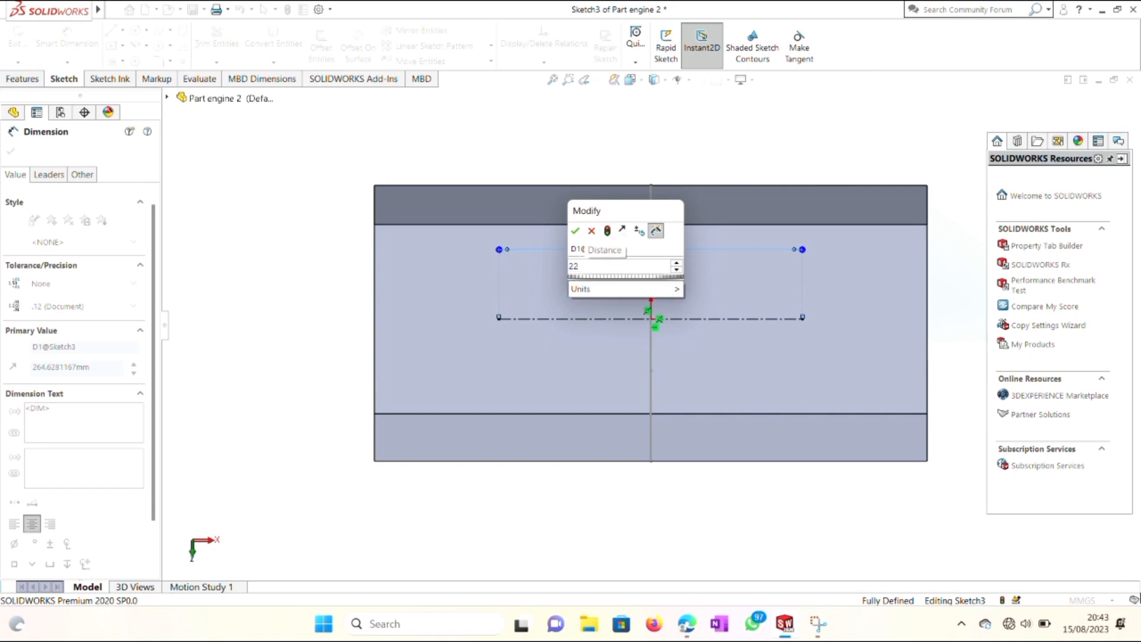
pyautogui.press('BackSpace')
pyautogui.write('92.1')
pyautogui.press('Escape')
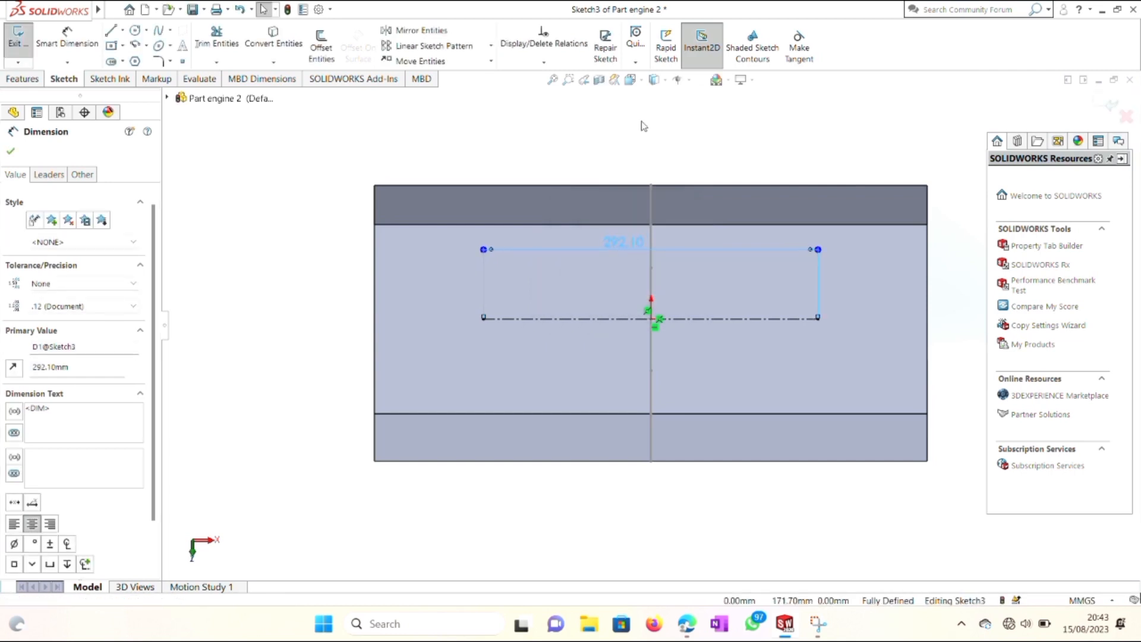
pyautogui.press('Escape')
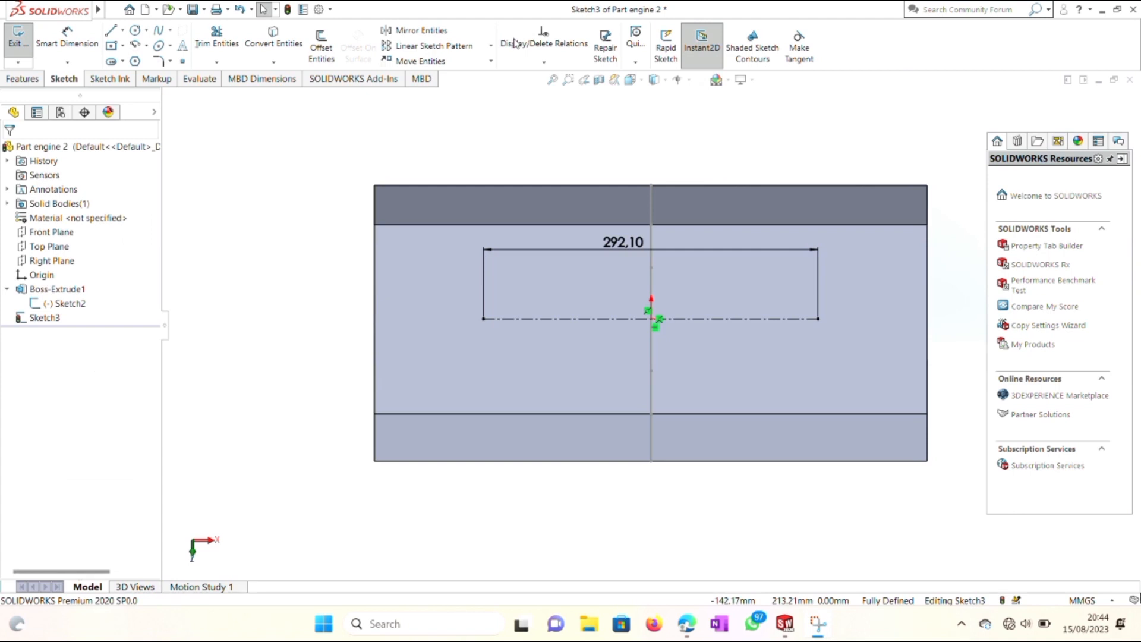
# Sketch a circle about 87 mm in diameter centred on the centerline's right endpoint
pyautogui.rightClick(570, 159)
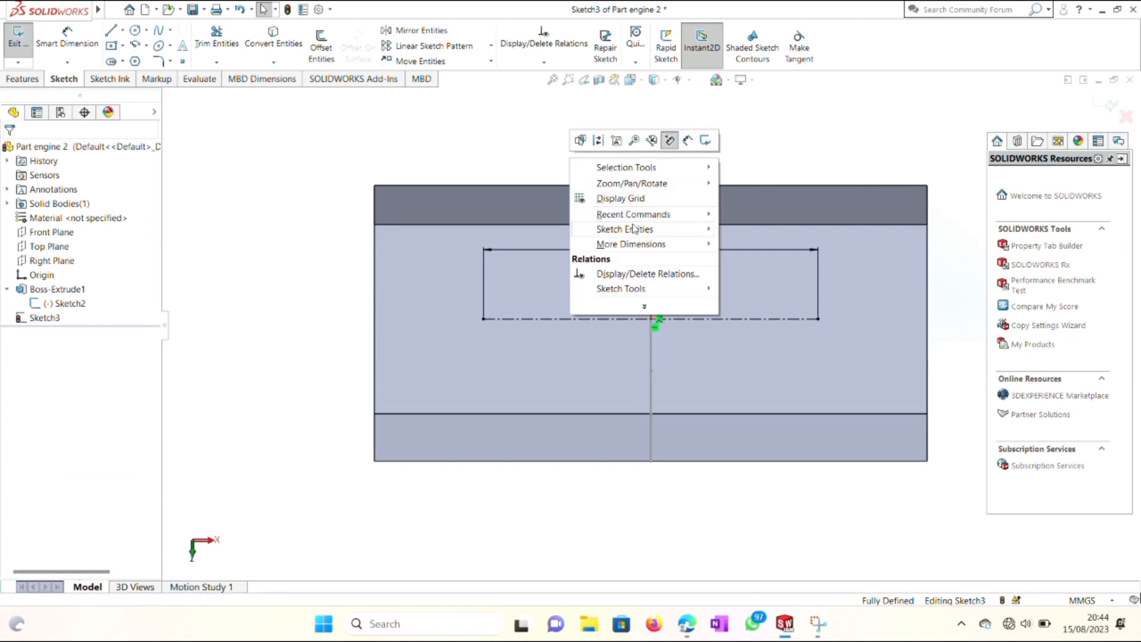
pyautogui.moveTo(640, 231)
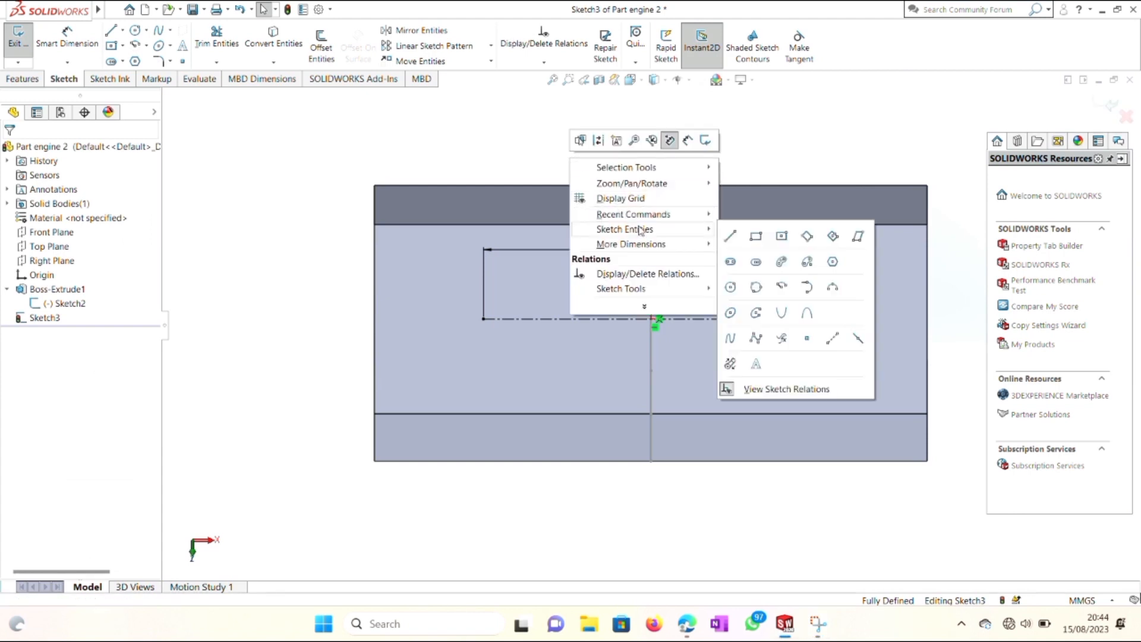
pyautogui.click(730, 286)
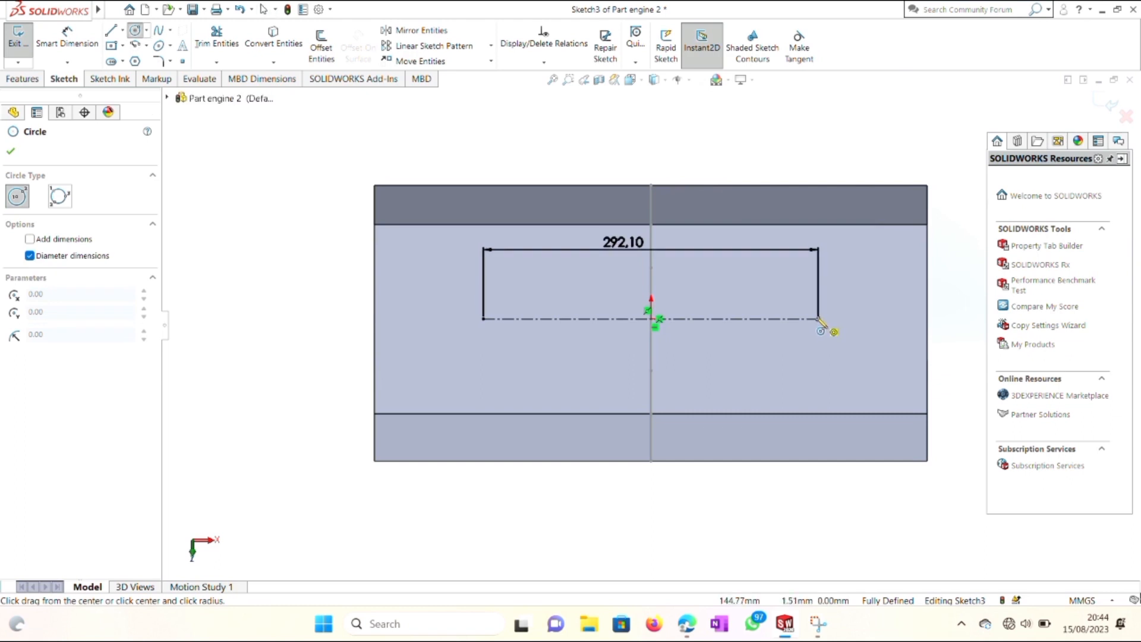
pyautogui.click(819, 319)
pyautogui.click(855, 356)
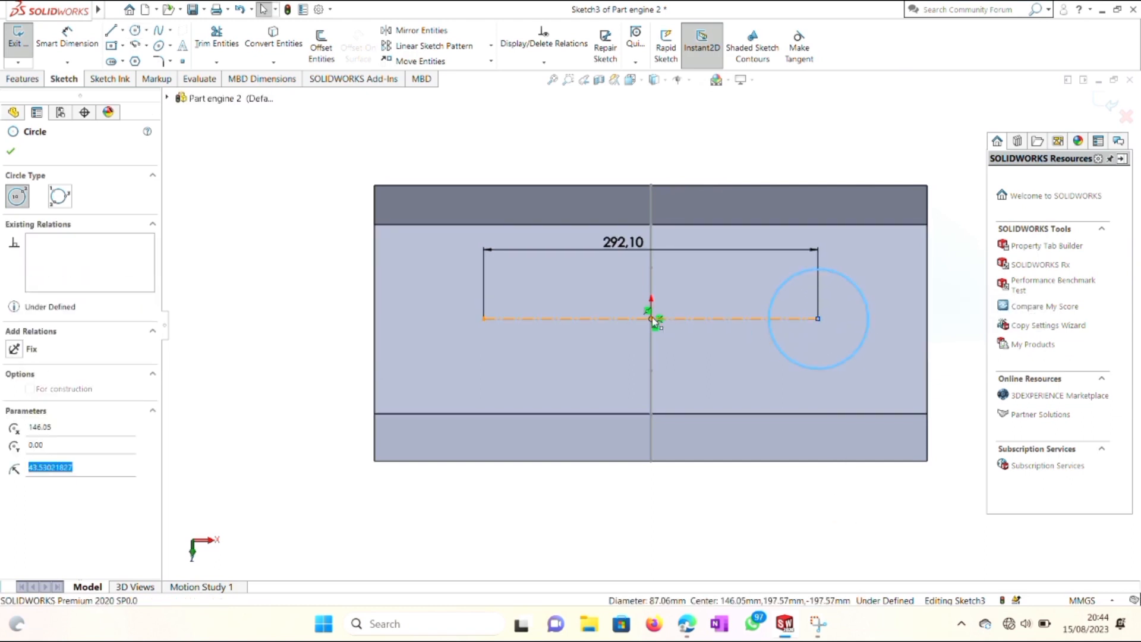
# Sketch a second circle with a radius of about 47 mm centred on the origin
pyautogui.rightClick(777, 144)
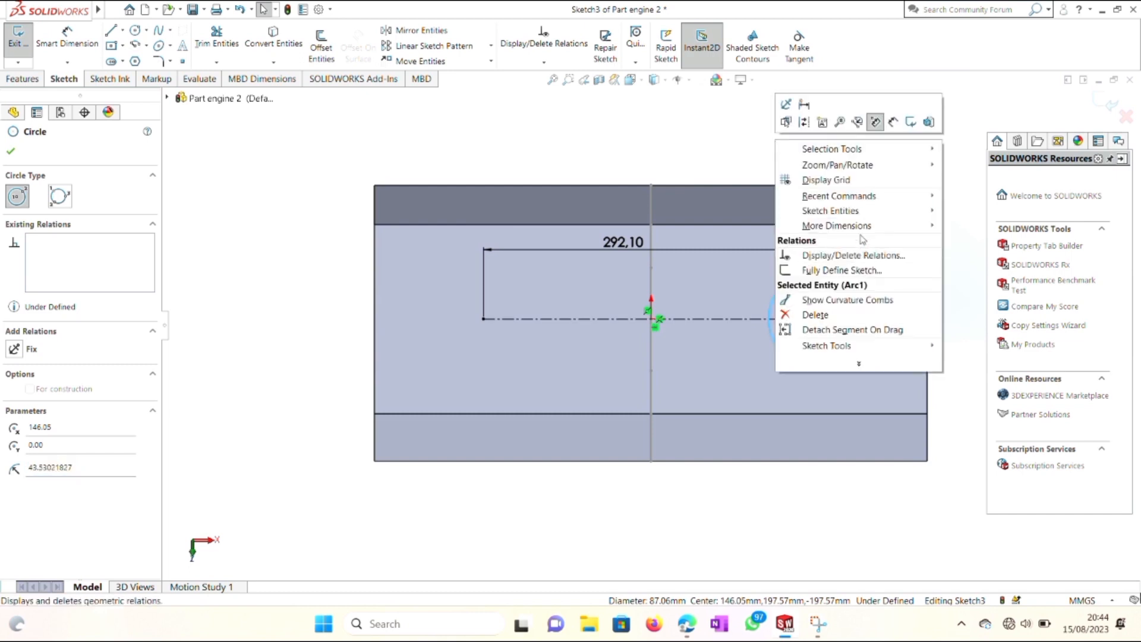
pyautogui.moveTo(868, 219)
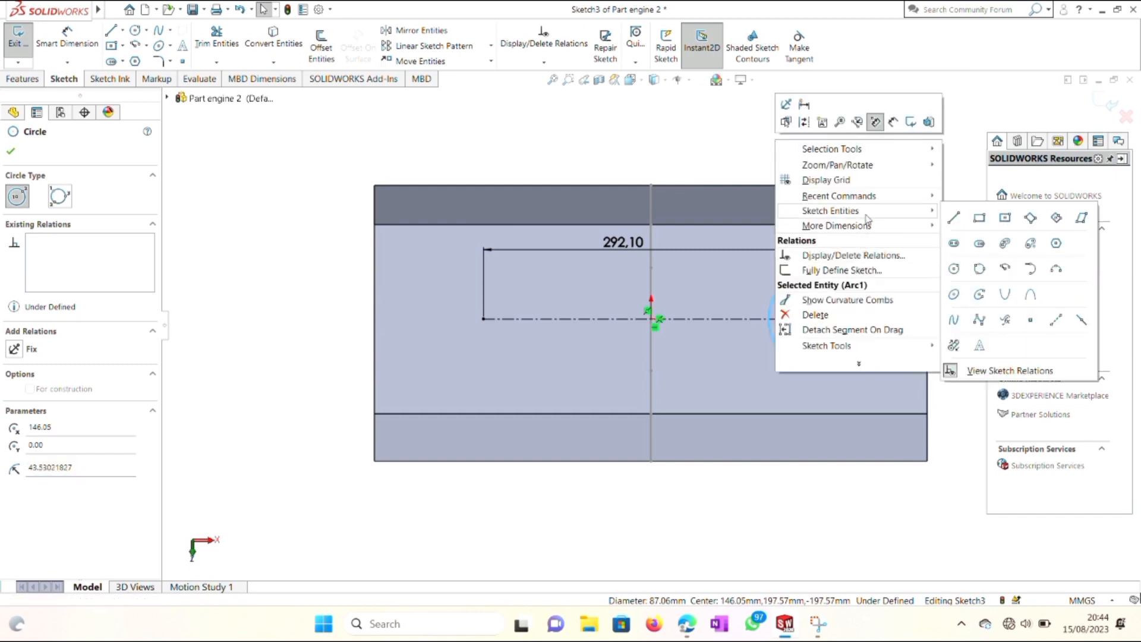
pyautogui.click(959, 273)
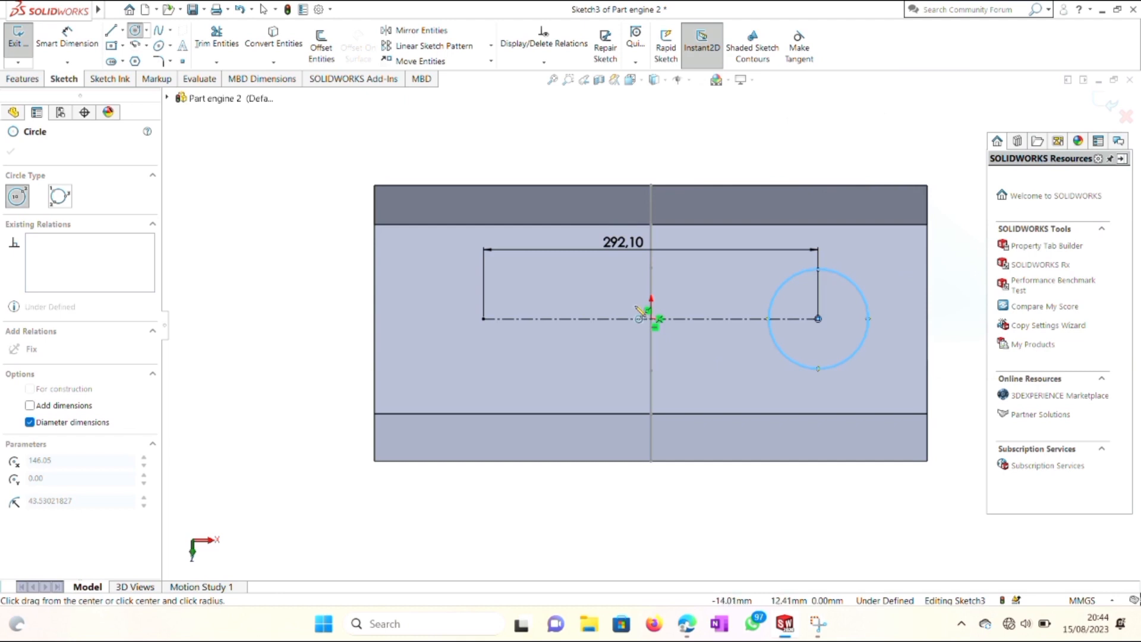
pyautogui.click(652, 320)
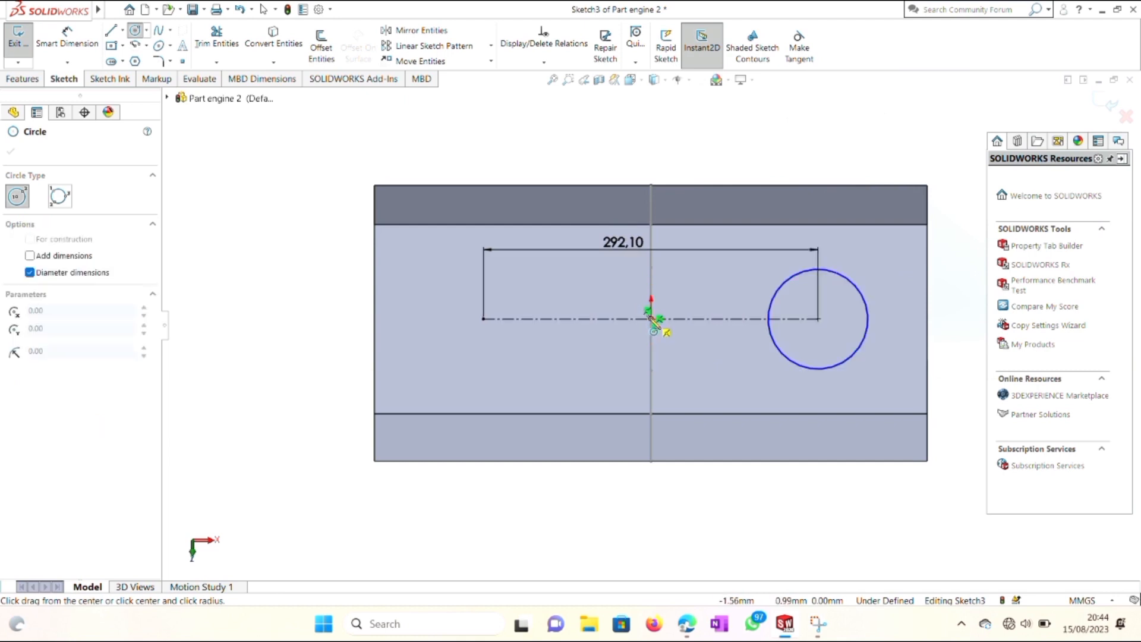
pyautogui.click(695, 357)
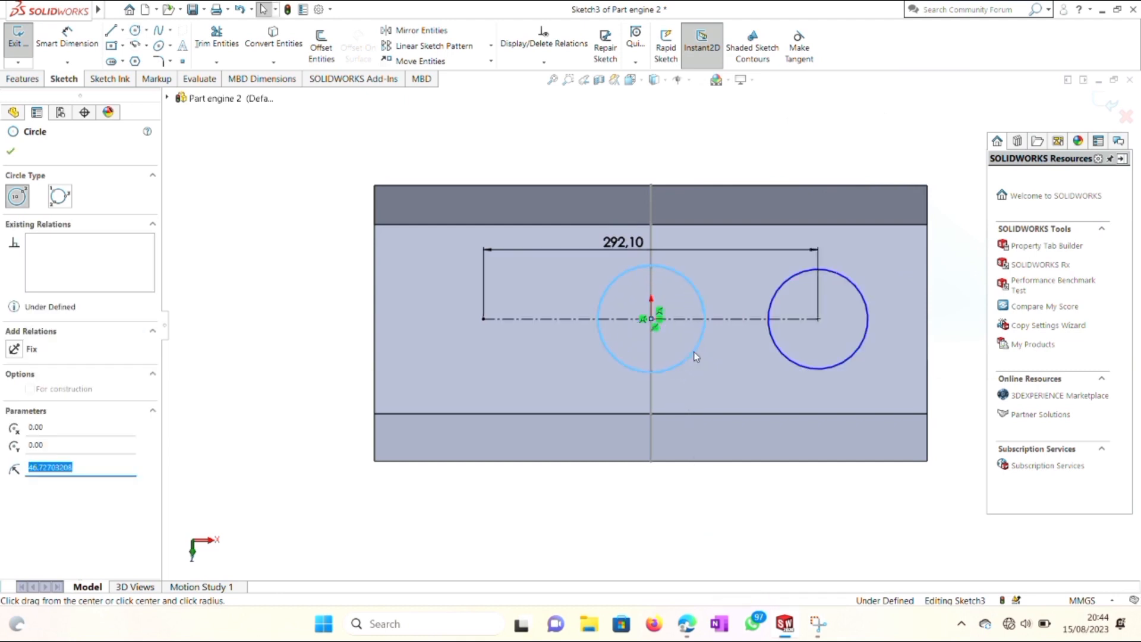
# Sketch a third circle with a radius of about 51 mm centred on the centerline's left endpoint
pyautogui.rightClick(289, 296)
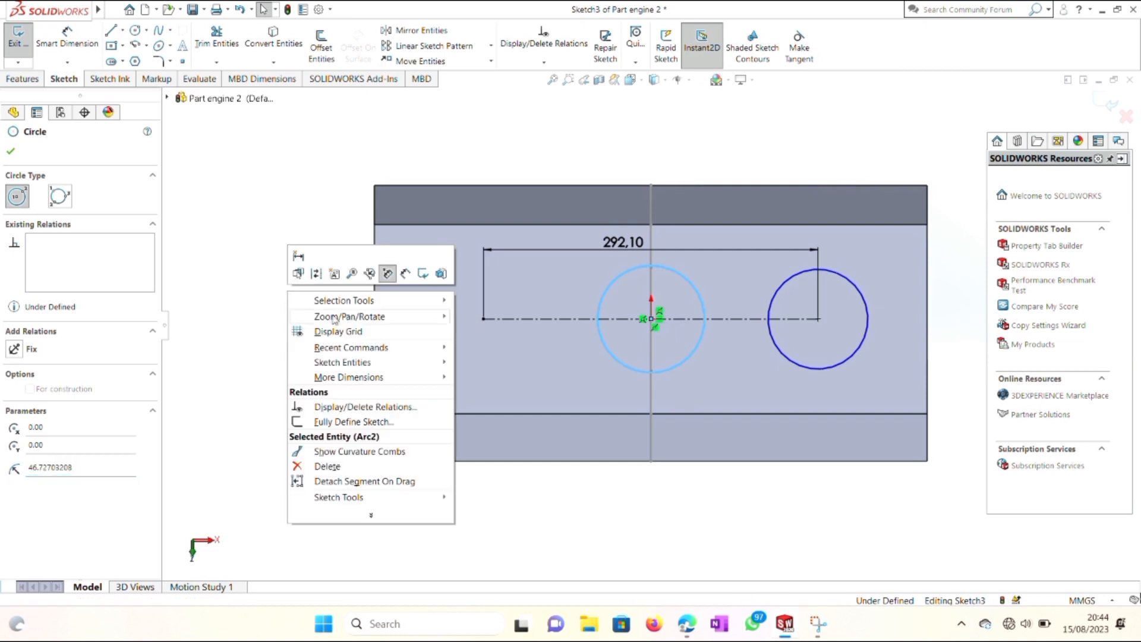
pyautogui.moveTo(372, 365)
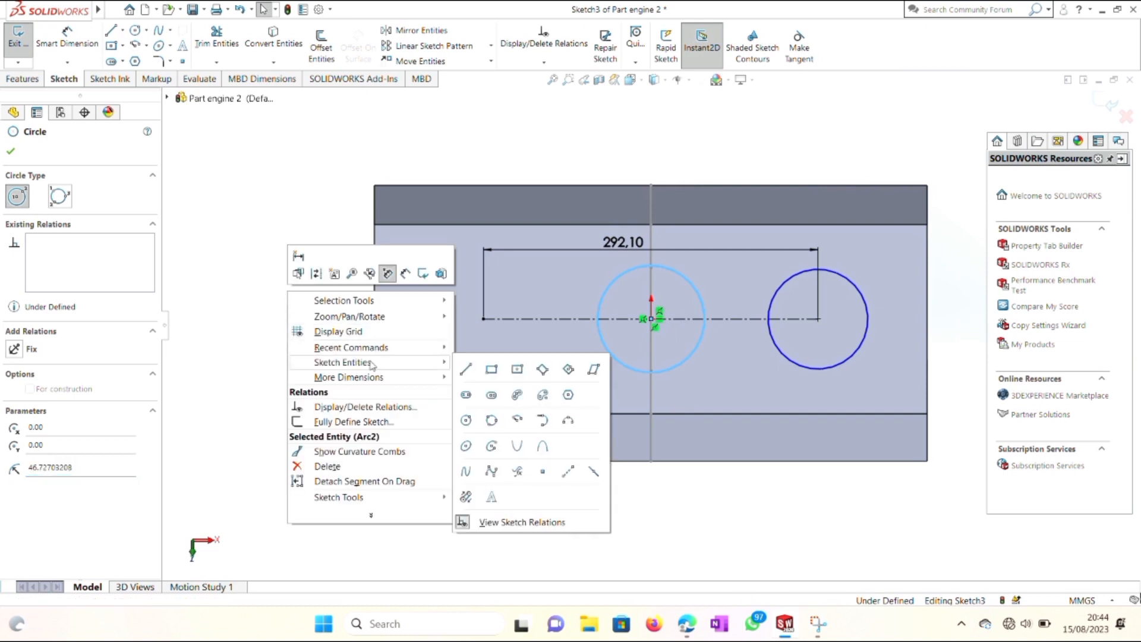
pyautogui.click(467, 419)
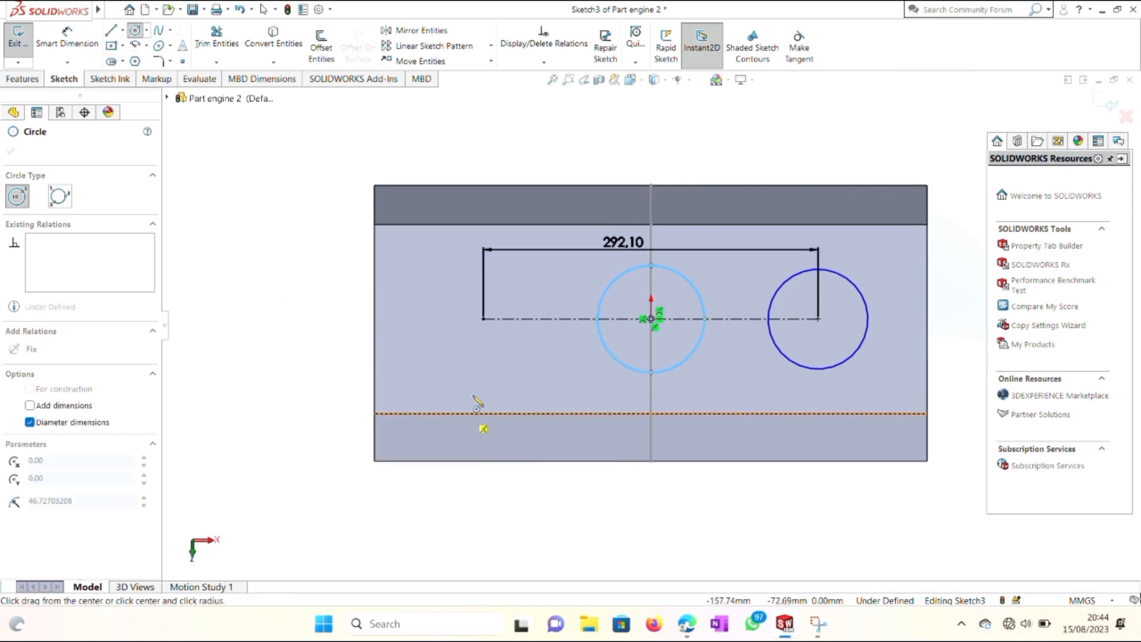
pyautogui.click(483, 320)
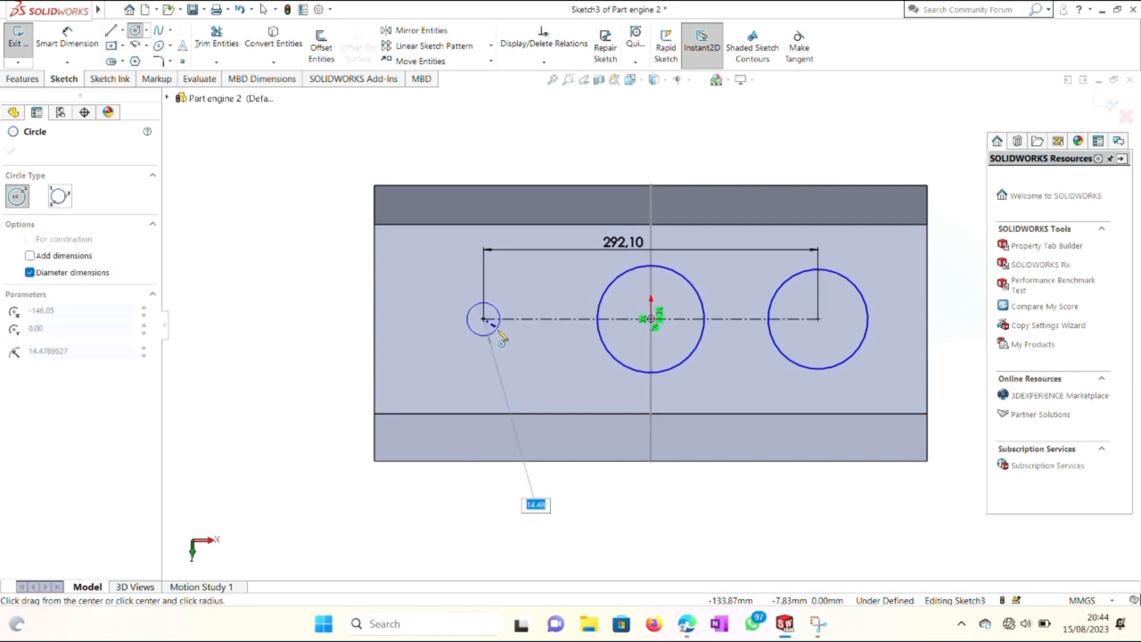
pyautogui.click(526, 361)
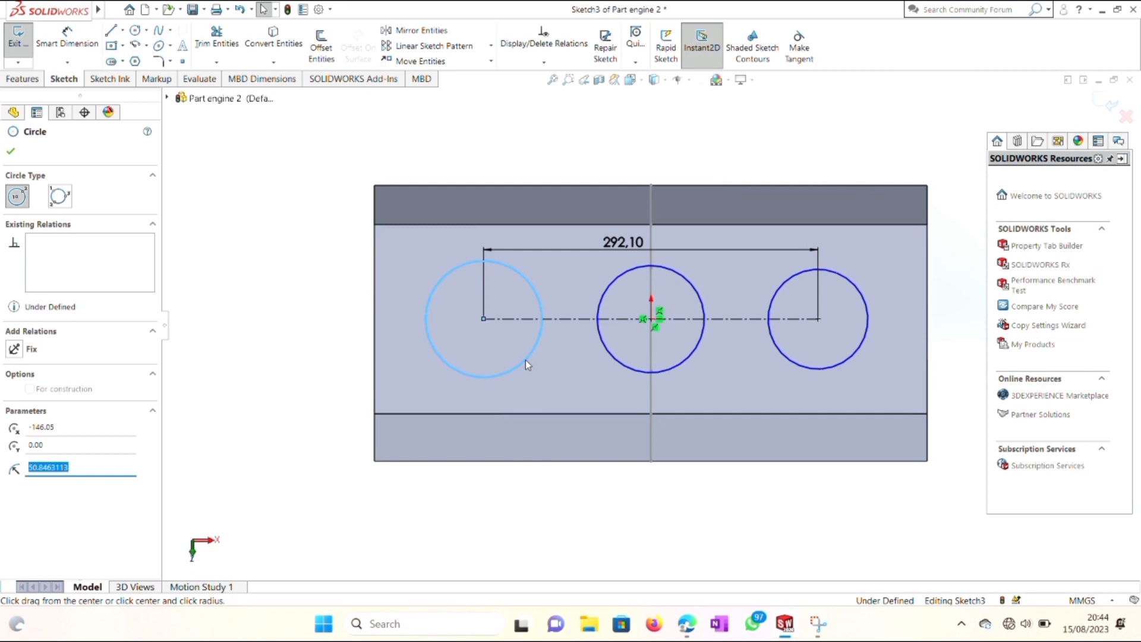
# Make the three circles the same size with an Equal relation
pyautogui.click(791, 362)
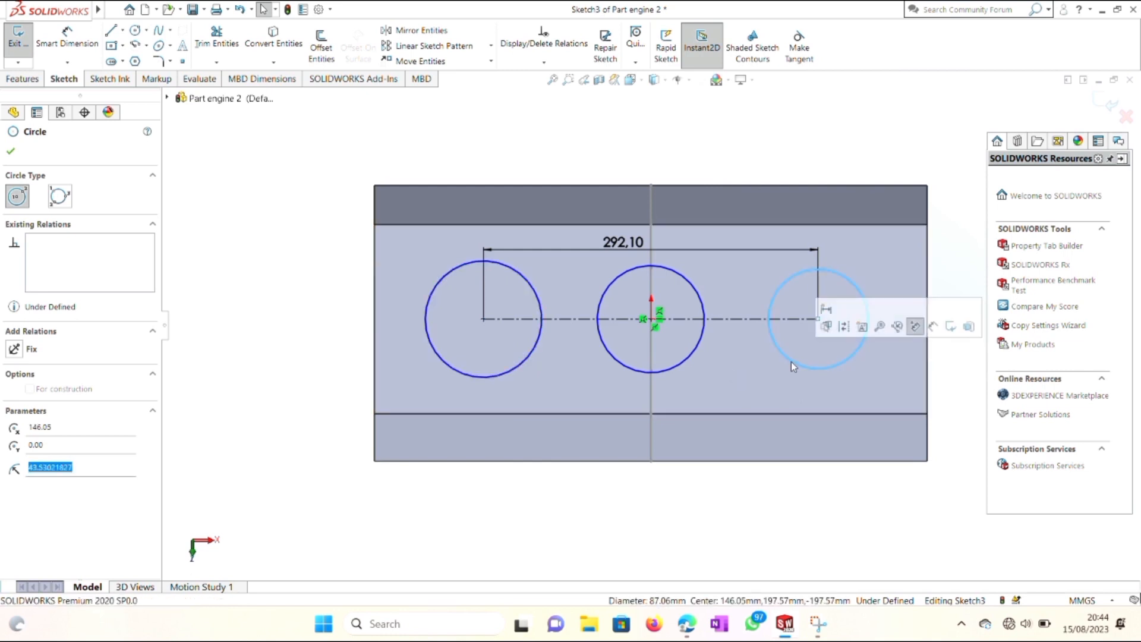
pyautogui.keyDown('ctrl'); pyautogui.click(696, 355); pyautogui.keyUp('ctrl')
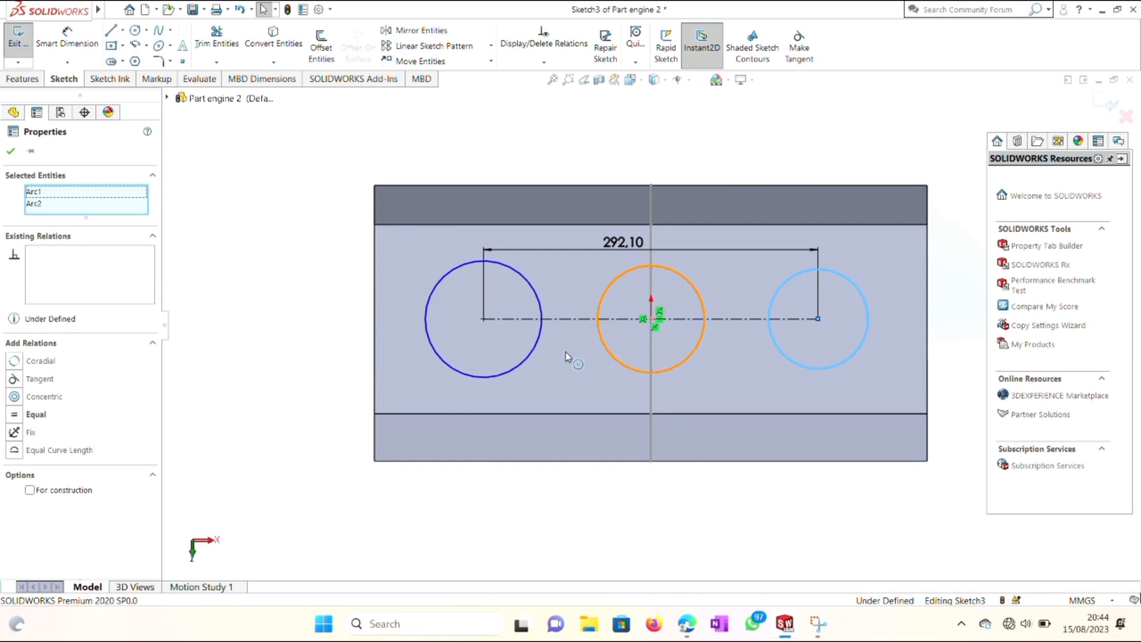
pyautogui.keyDown('ctrl'); pyautogui.click(536, 348); pyautogui.keyUp('ctrl')
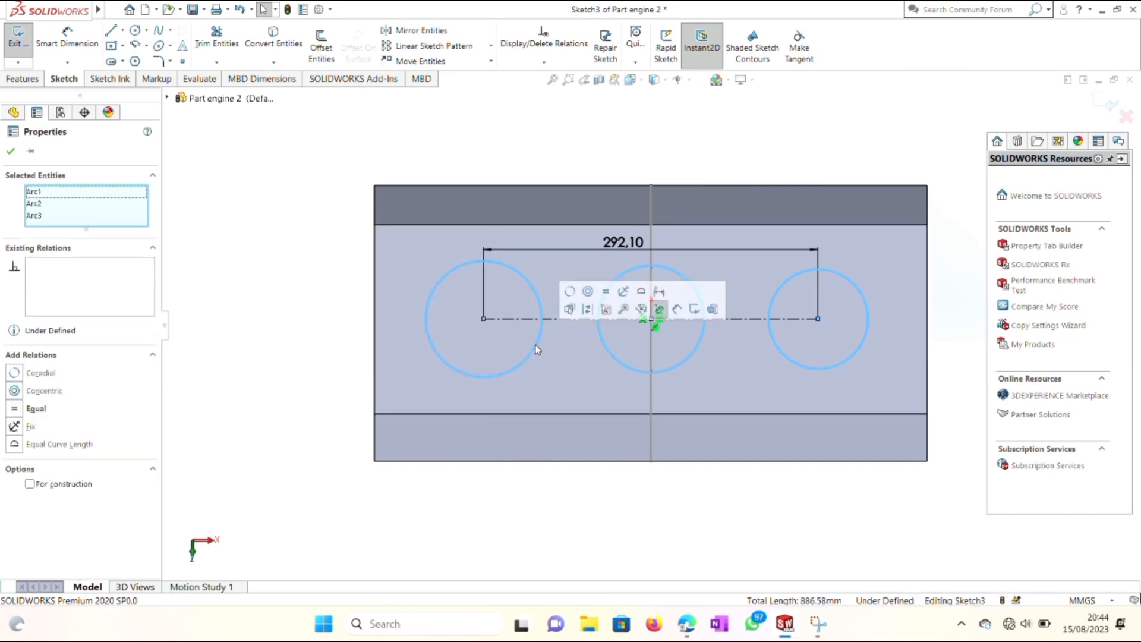
pyautogui.click(607, 292)
pyautogui.click(325, 336)
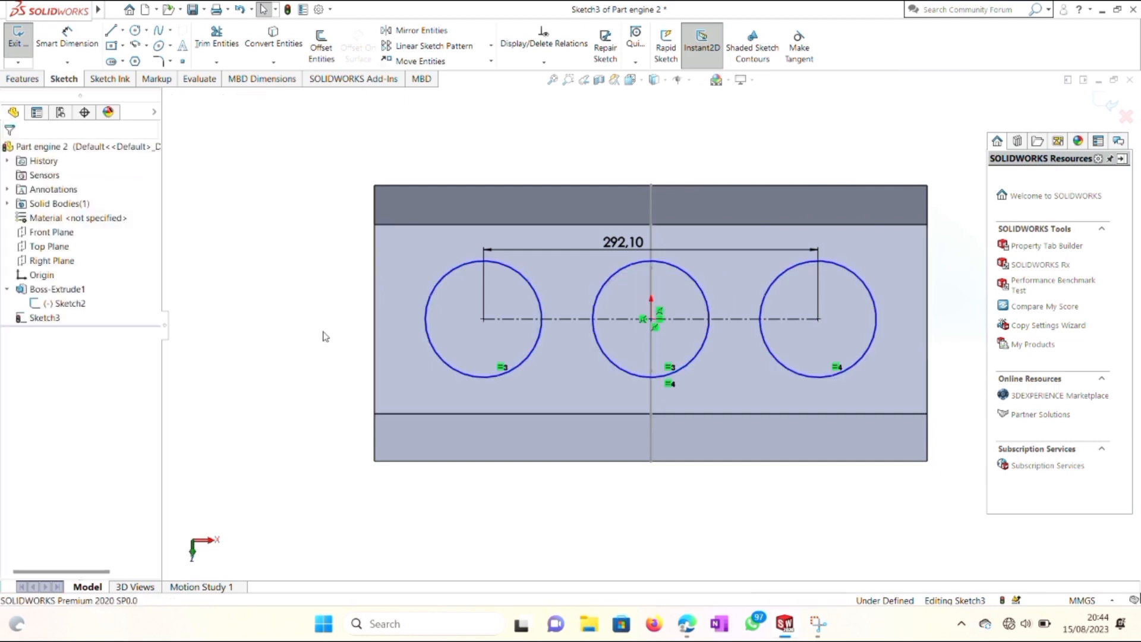
# Dimension the left circle's diameter at 127 mm
pyautogui.rightClick(525, 119)
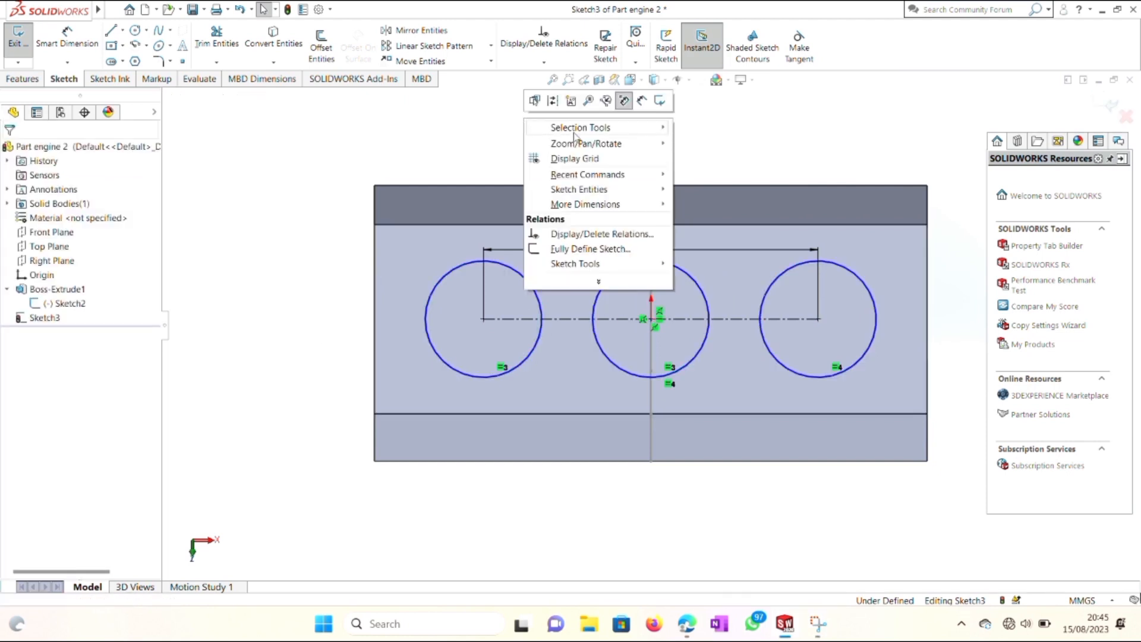
pyautogui.click(641, 101)
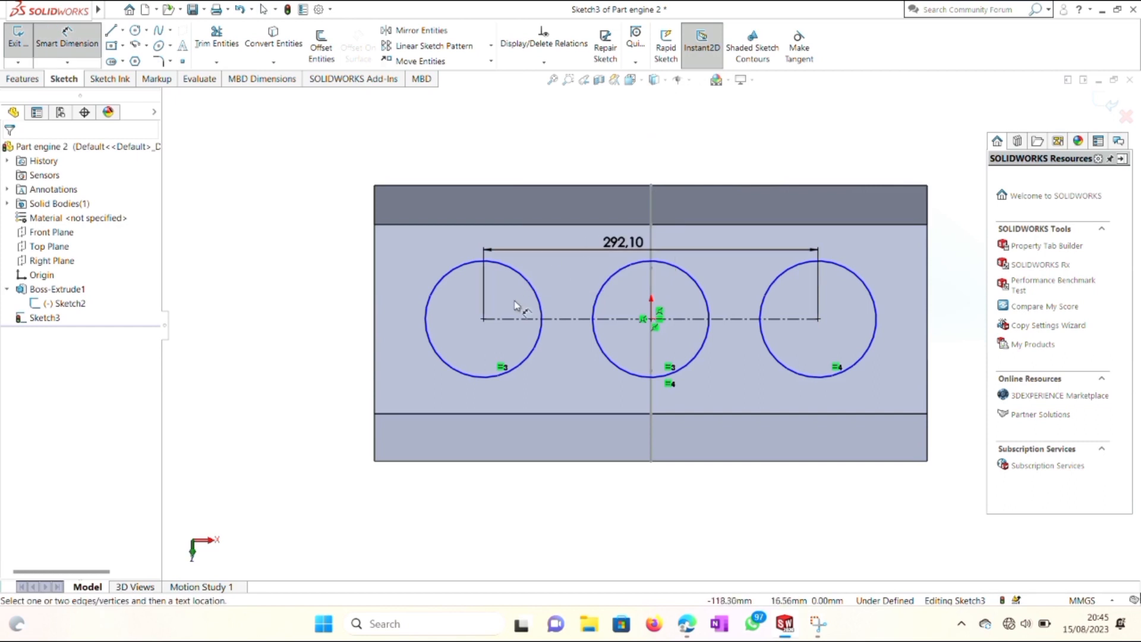
pyautogui.click(526, 279)
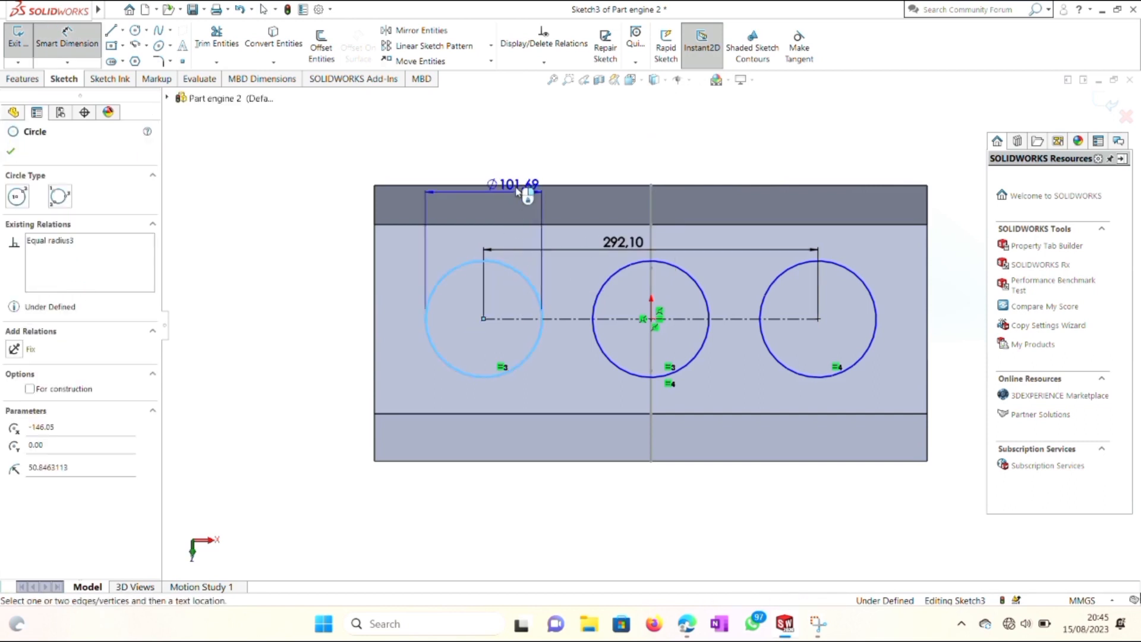
pyautogui.click(521, 181)
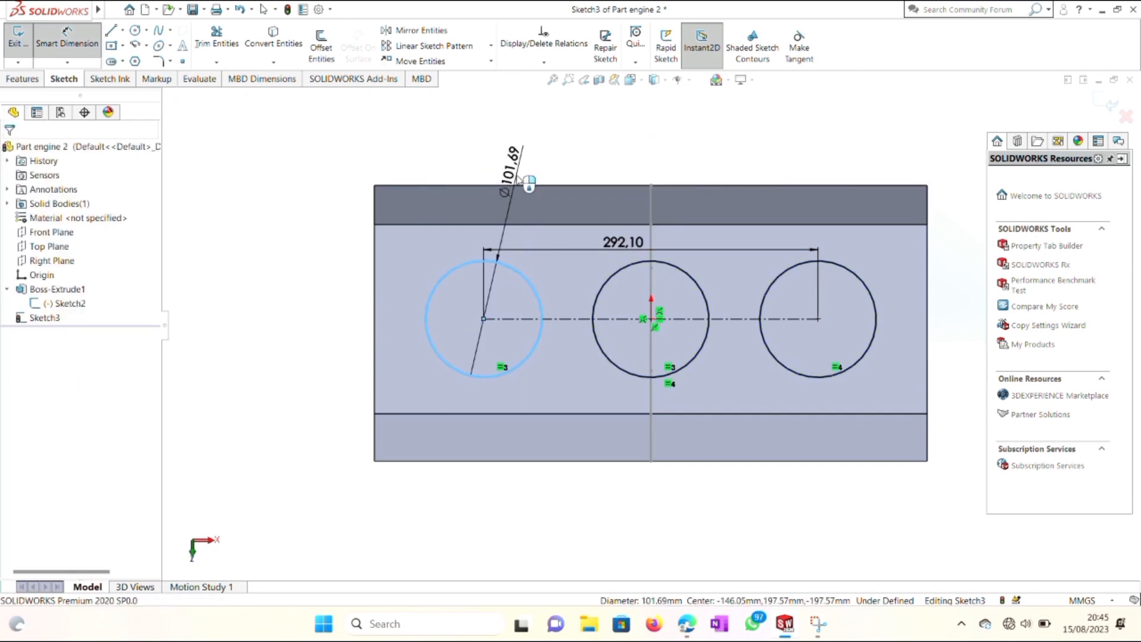
pyautogui.write('127')
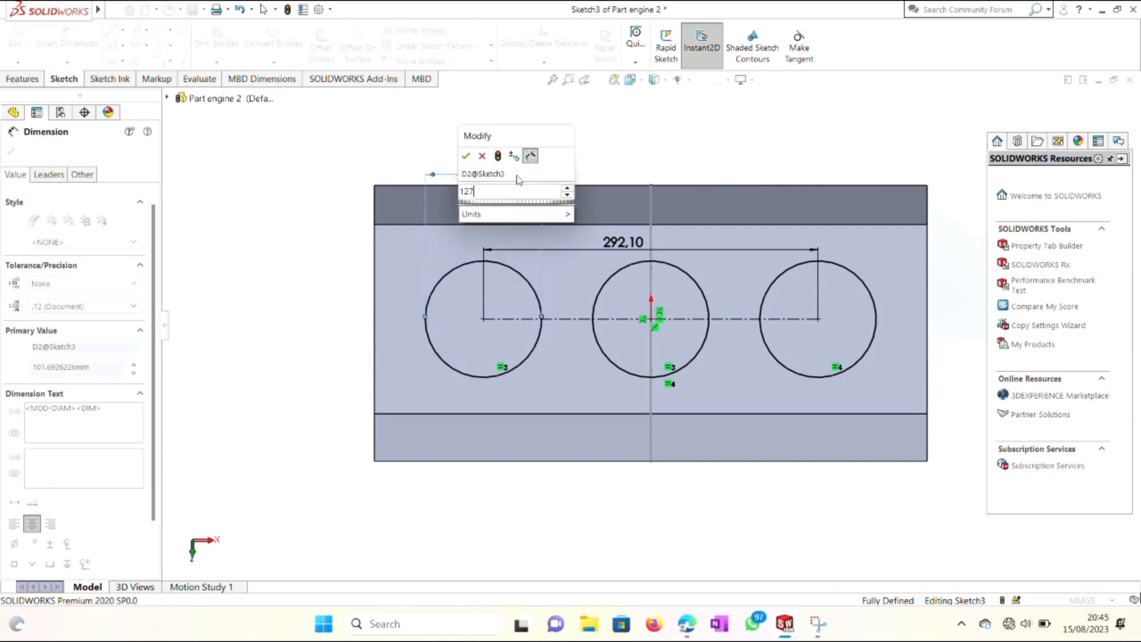
pyautogui.press('Return')
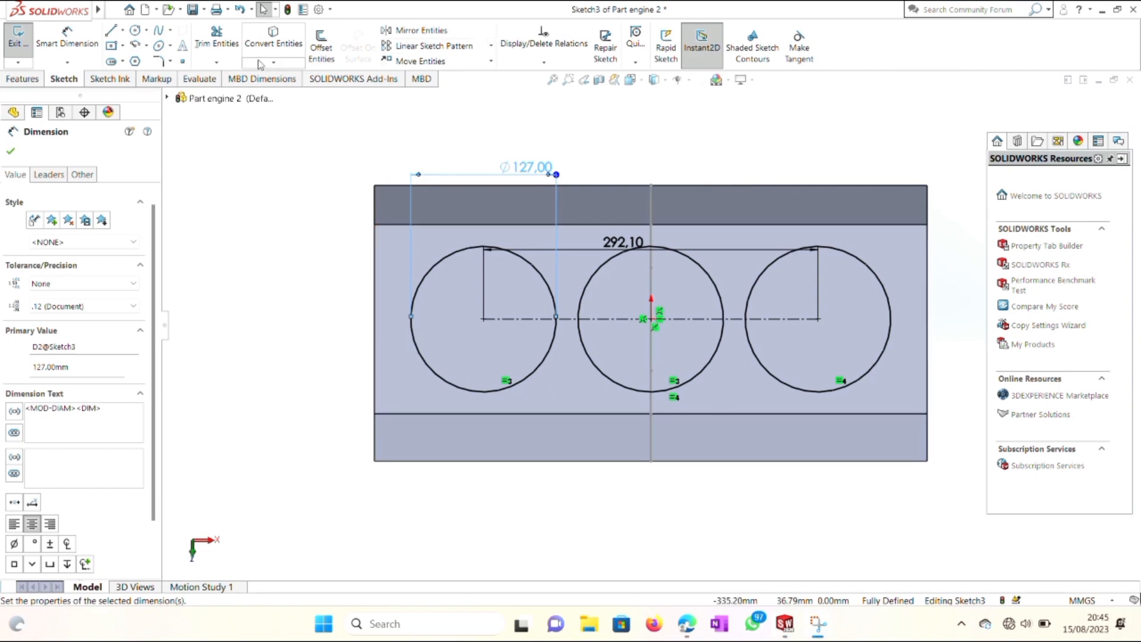
# Cut the three circles through the block with an Extruded Cut
pyautogui.click(35, 81)
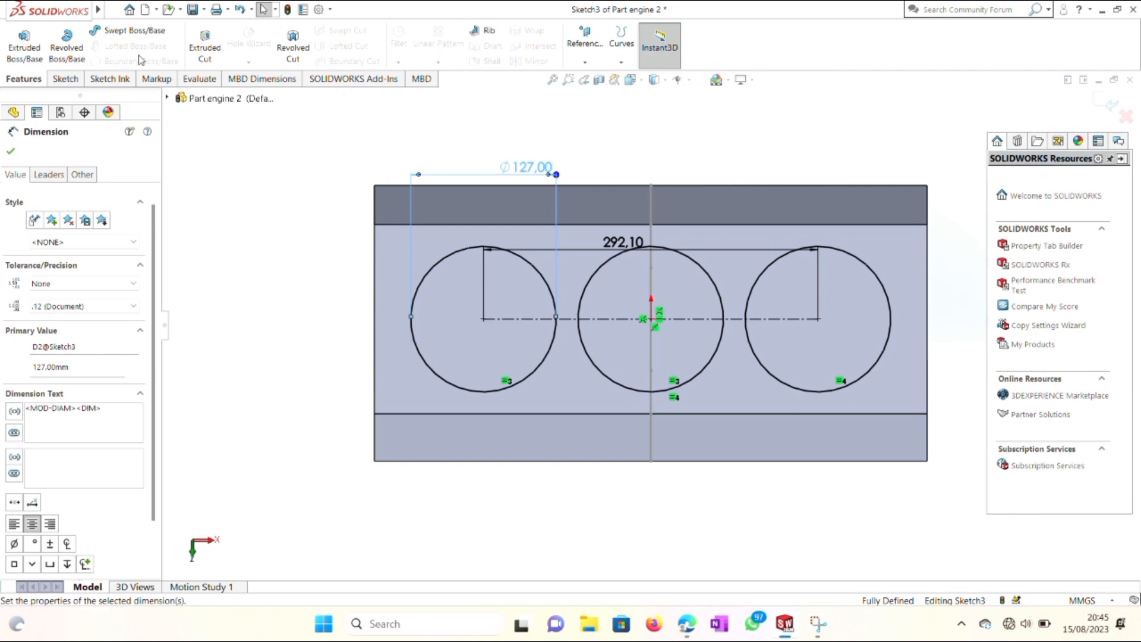
pyautogui.click(204, 45)
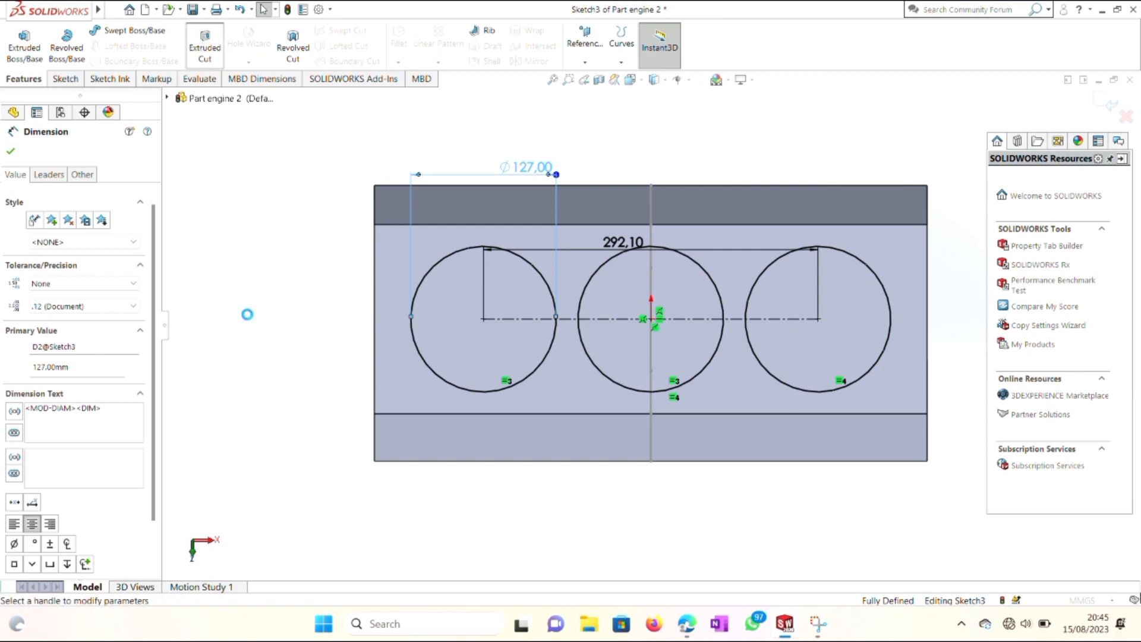
pyautogui.rightClick(249, 319)
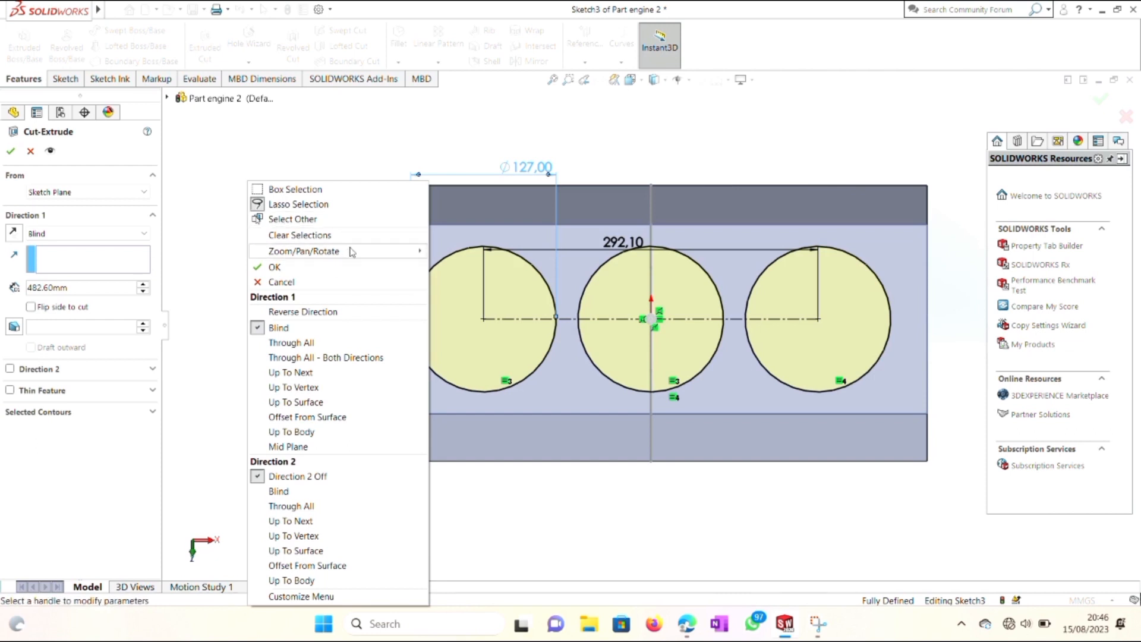
pyautogui.moveTo(355, 254)
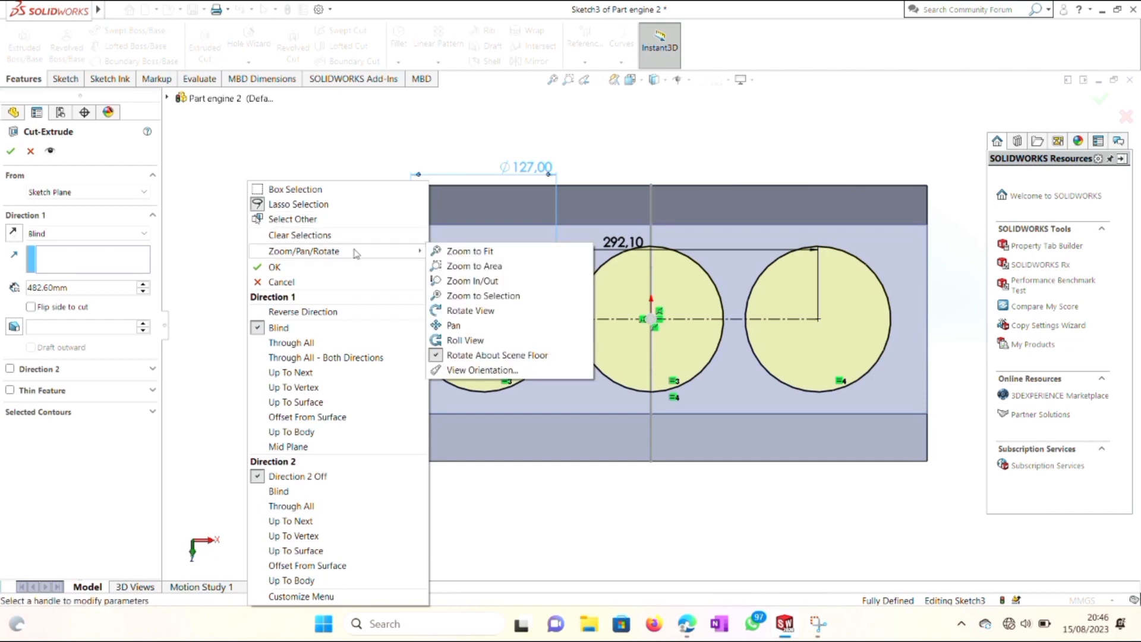
pyautogui.click(441, 310)
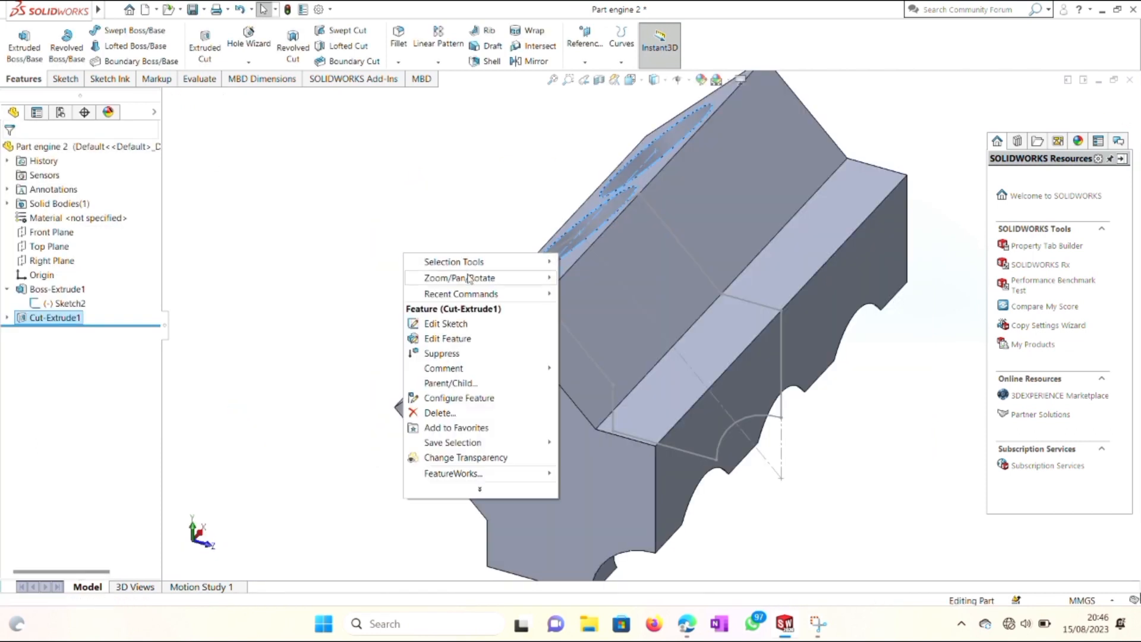
# Start a new sketch on the sloped face containing the three holes, viewed normal to that face
pyautogui.moveTo(474, 284)
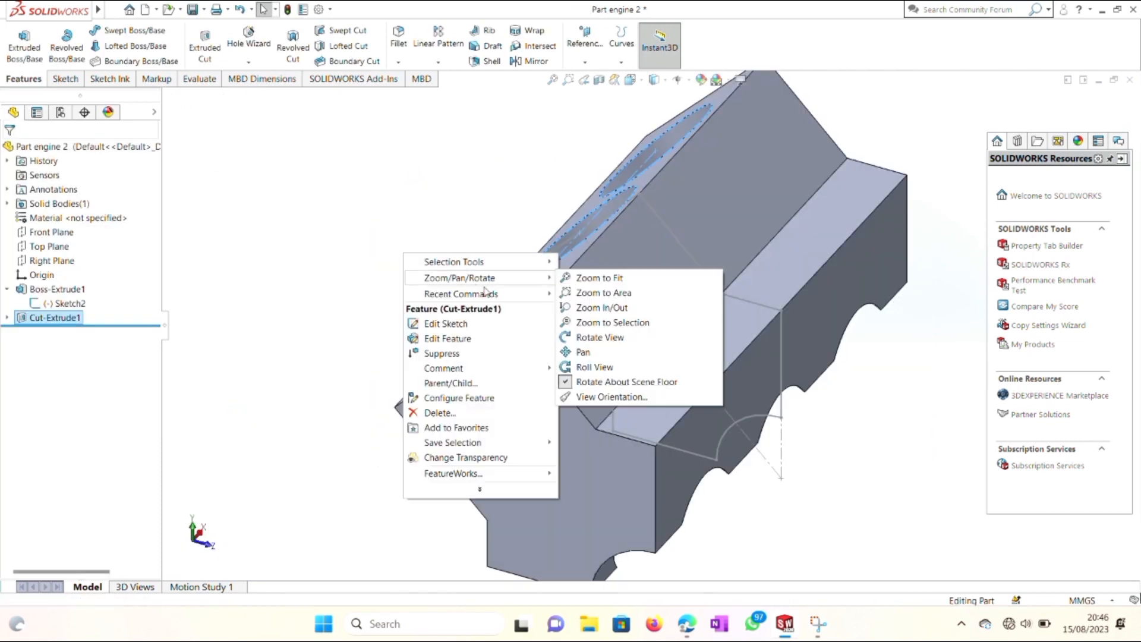
pyautogui.click(593, 338)
pyautogui.moveTo(385, 263); pyautogui.dragTo(531, 274)
pyautogui.press('Escape')
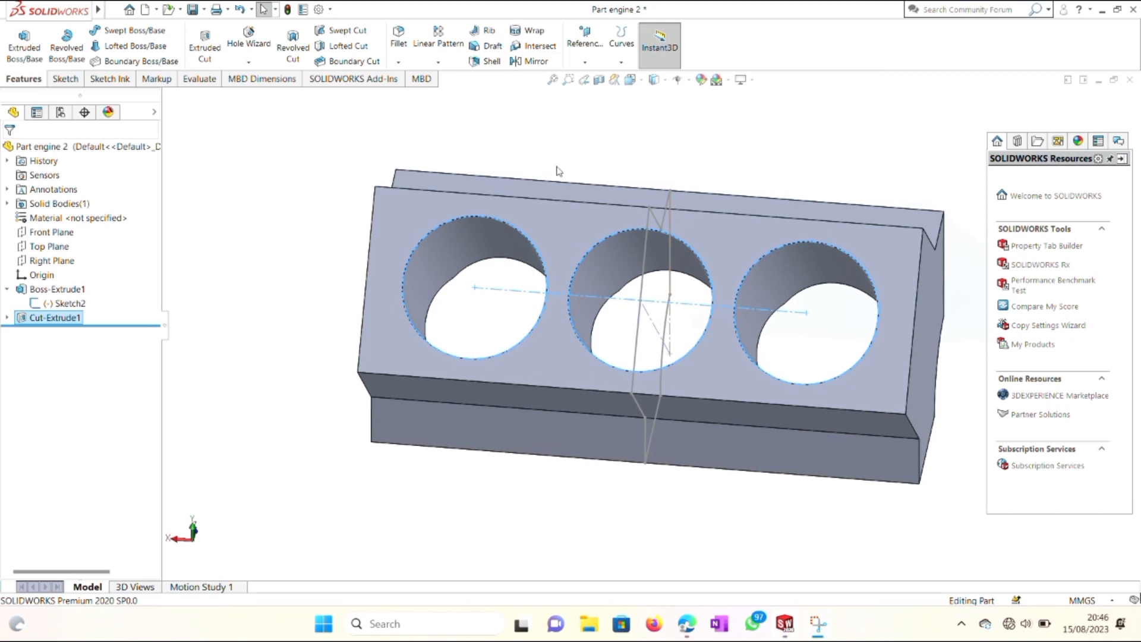
pyautogui.click(554, 212)
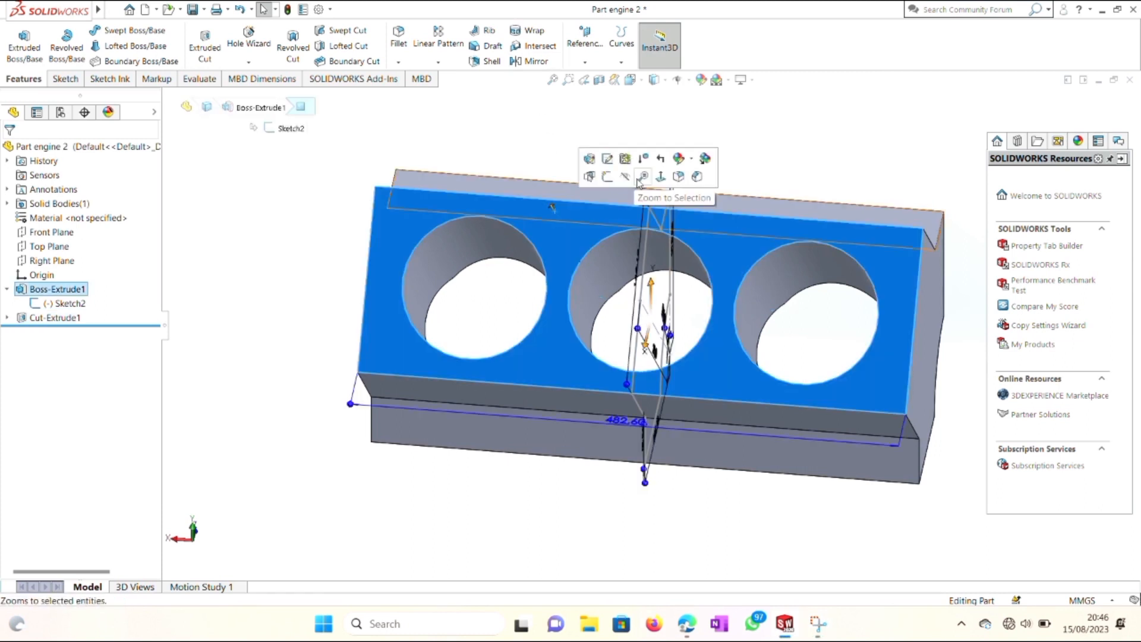
pyautogui.click(661, 181)
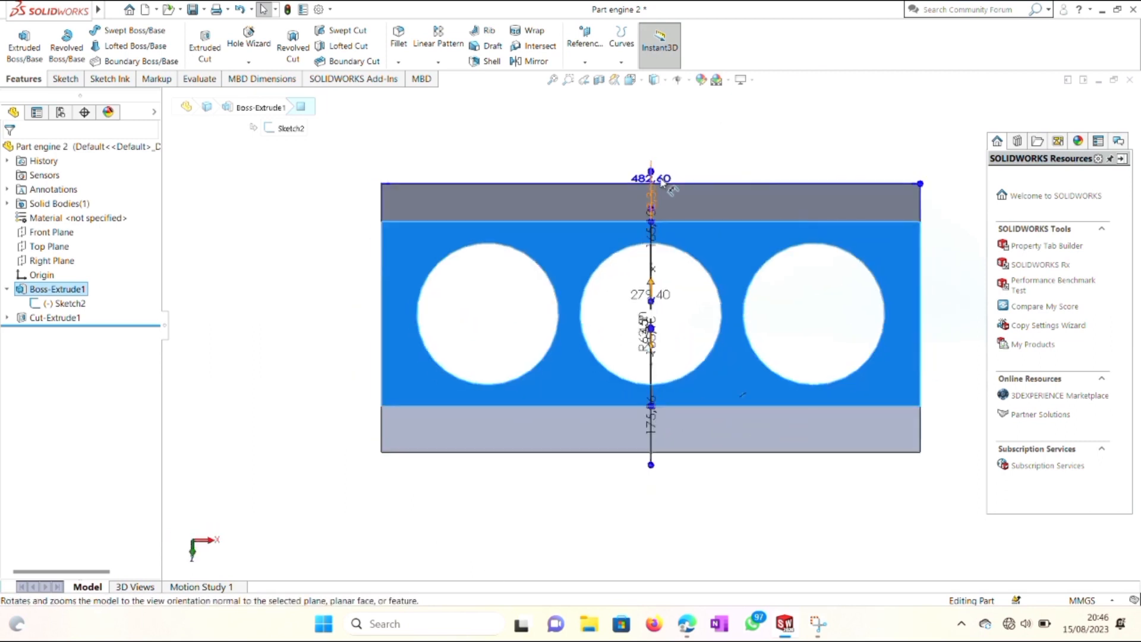
pyautogui.rightClick(563, 268)
pyautogui.click(591, 248)
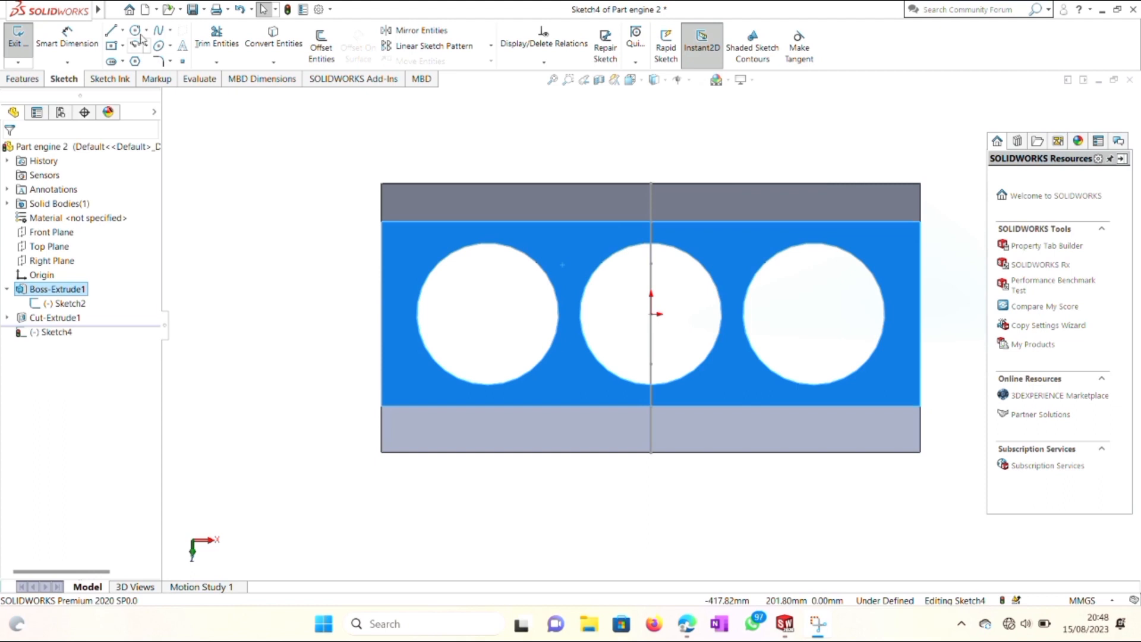
# Sketch a circle with a radius of about 78 mm centred on the left hole
pyautogui.click(136, 31)
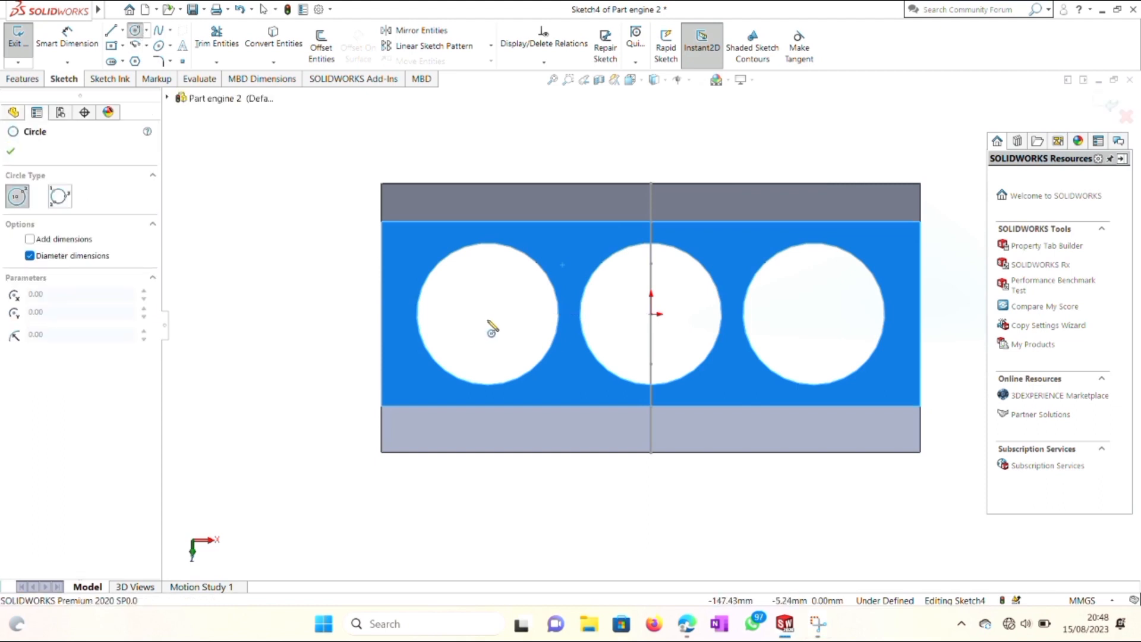
pyautogui.moveTo(512, 387)
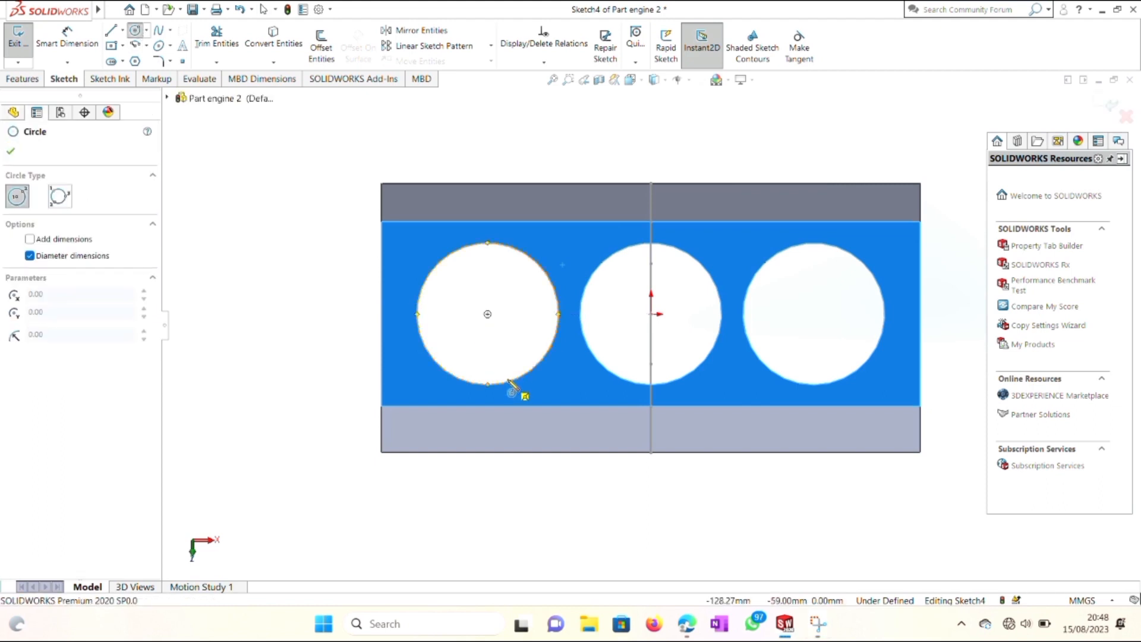
pyautogui.click(488, 313)
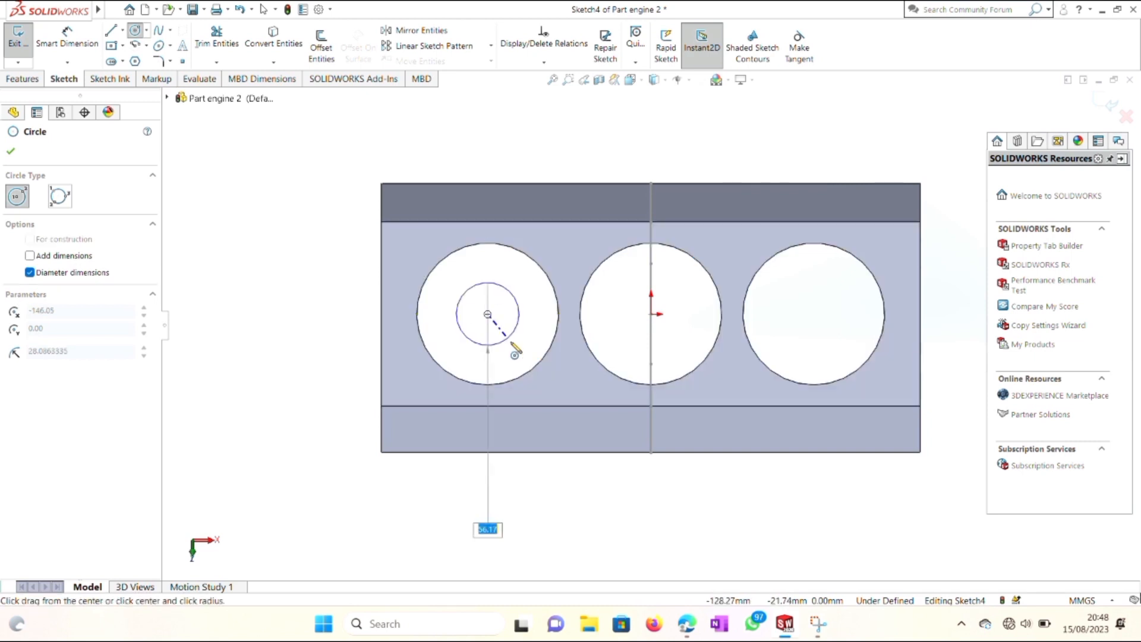
pyautogui.click(552, 375)
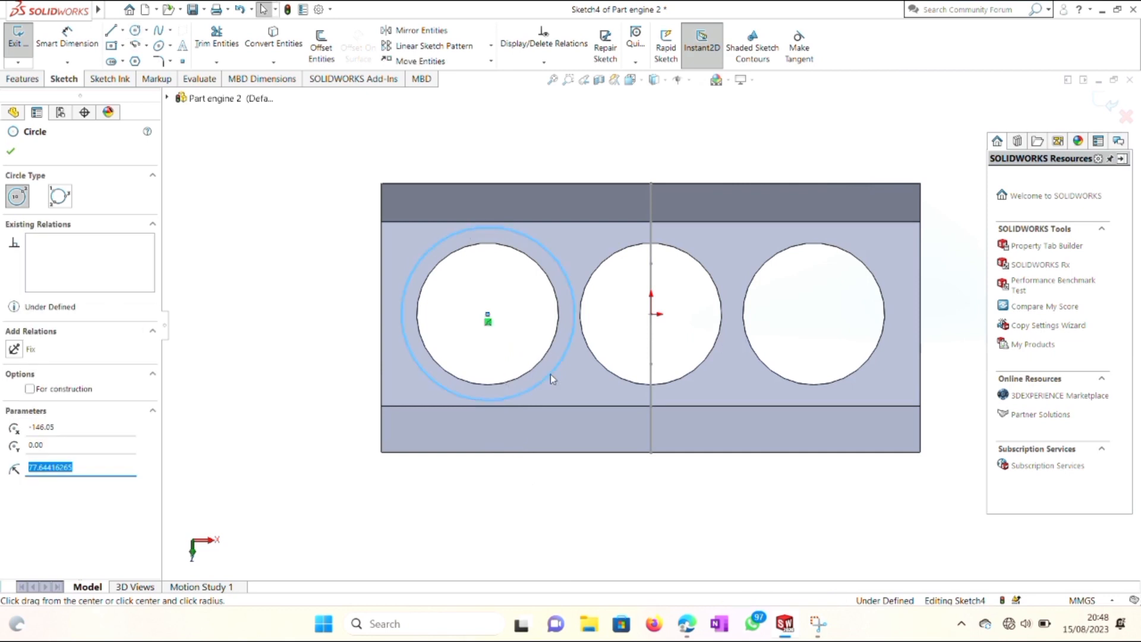
# Sketch a second circle with a radius of about 80 mm centred on the origin, around the middle hole
pyautogui.rightClick(622, 297)
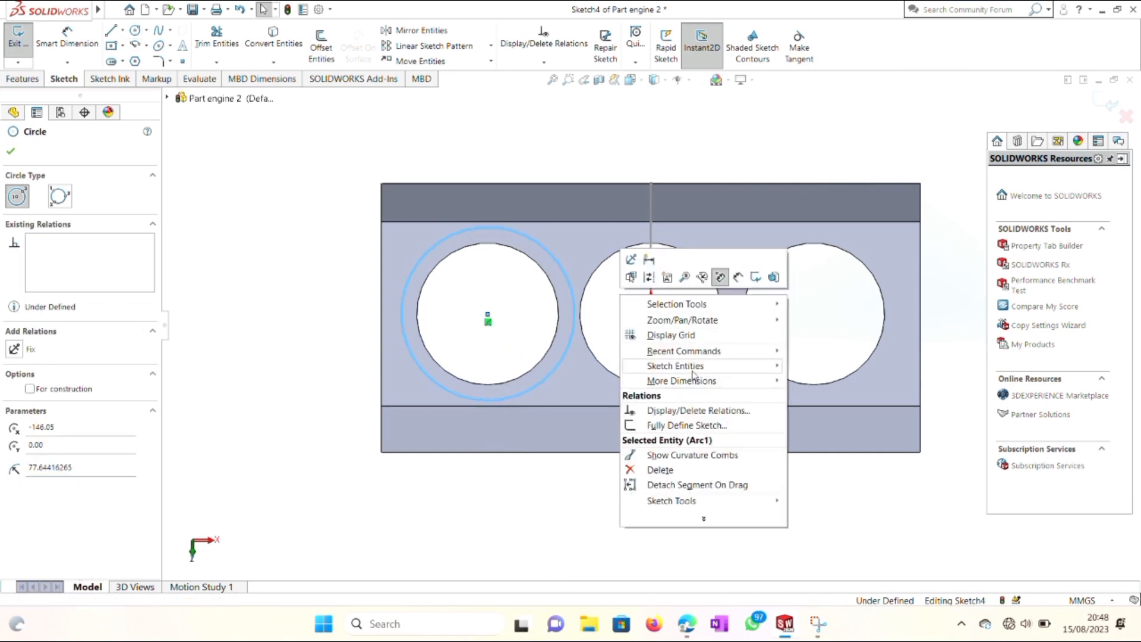
pyautogui.moveTo(693, 369)
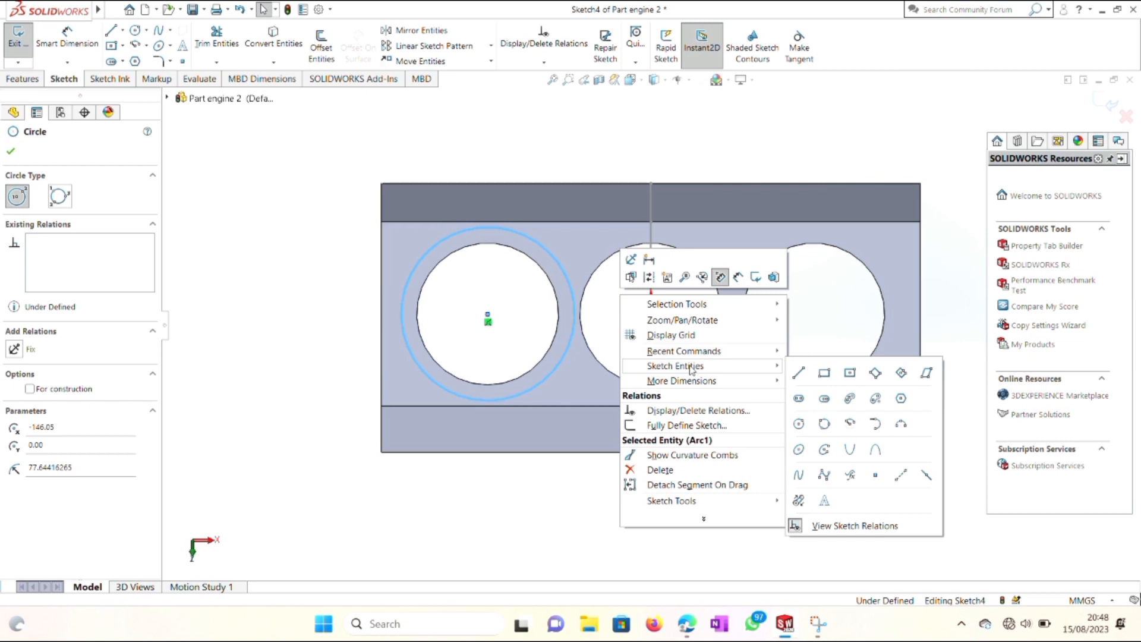
pyautogui.click(799, 423)
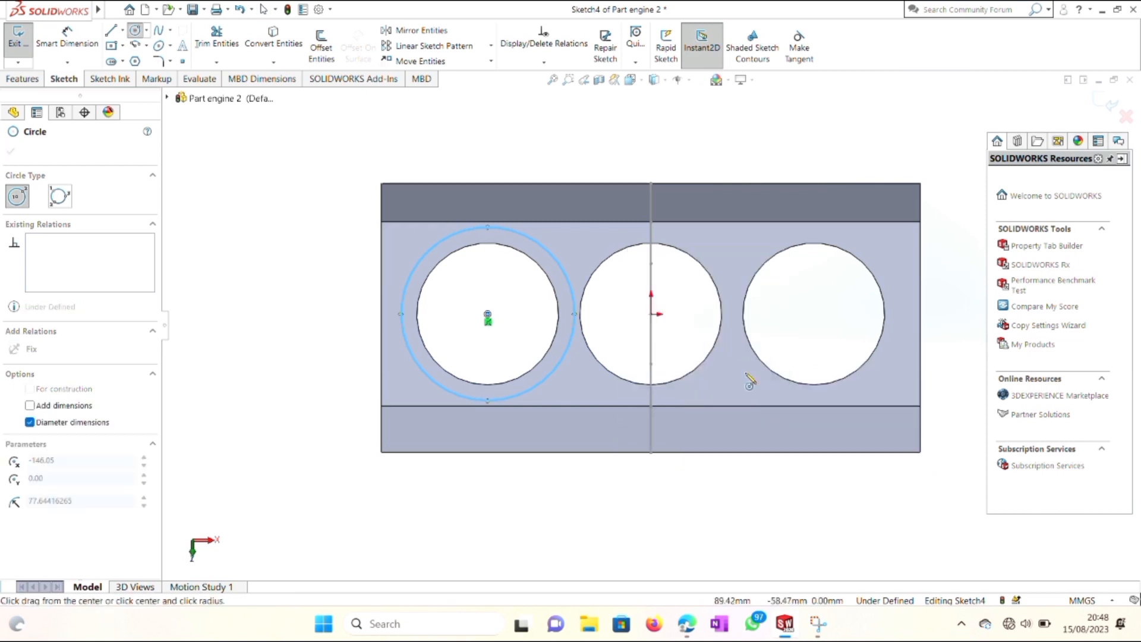
pyautogui.click(651, 314)
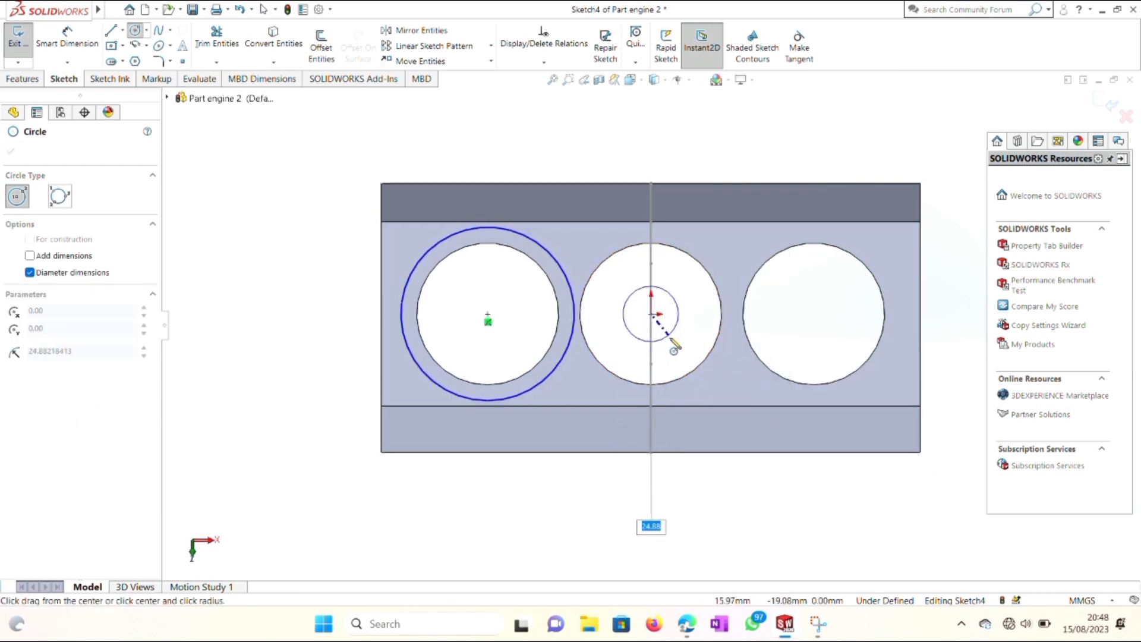
pyautogui.click(714, 388)
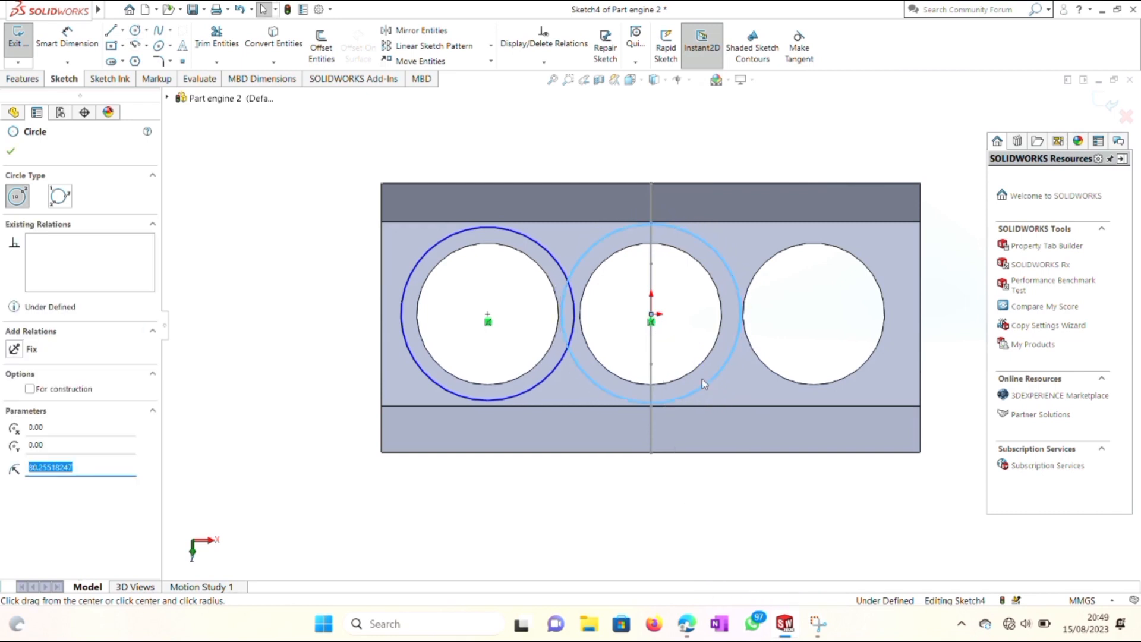
# Sketch a circle with a radius of about 117 mm centred on the left hole and convert it to construction geometry
pyautogui.rightClick(483, 272)
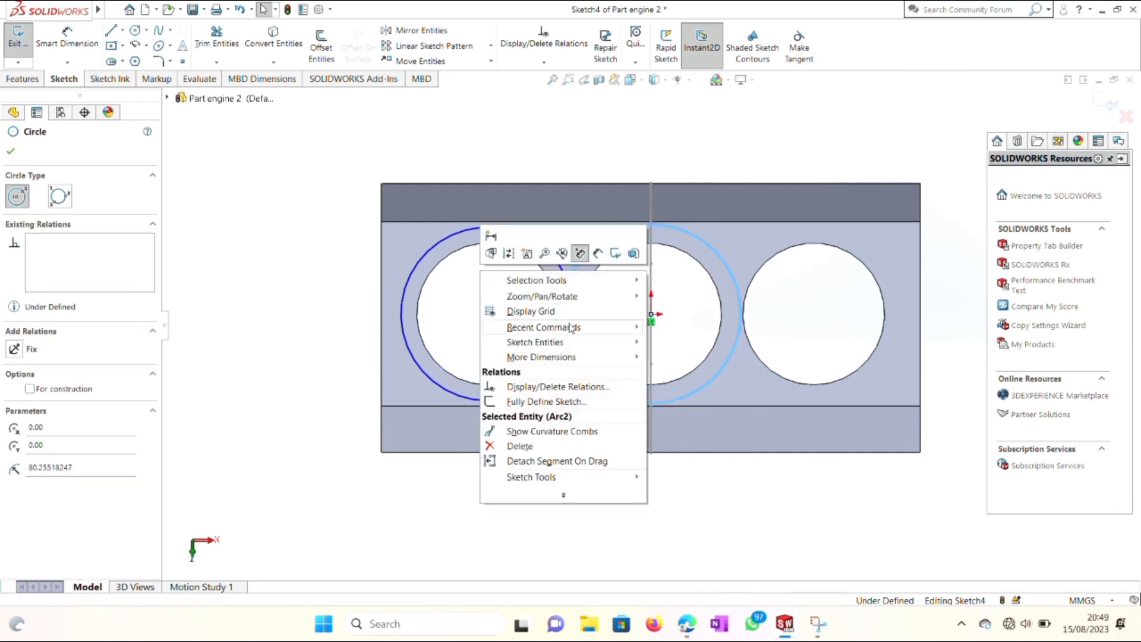
pyautogui.moveTo(572, 342)
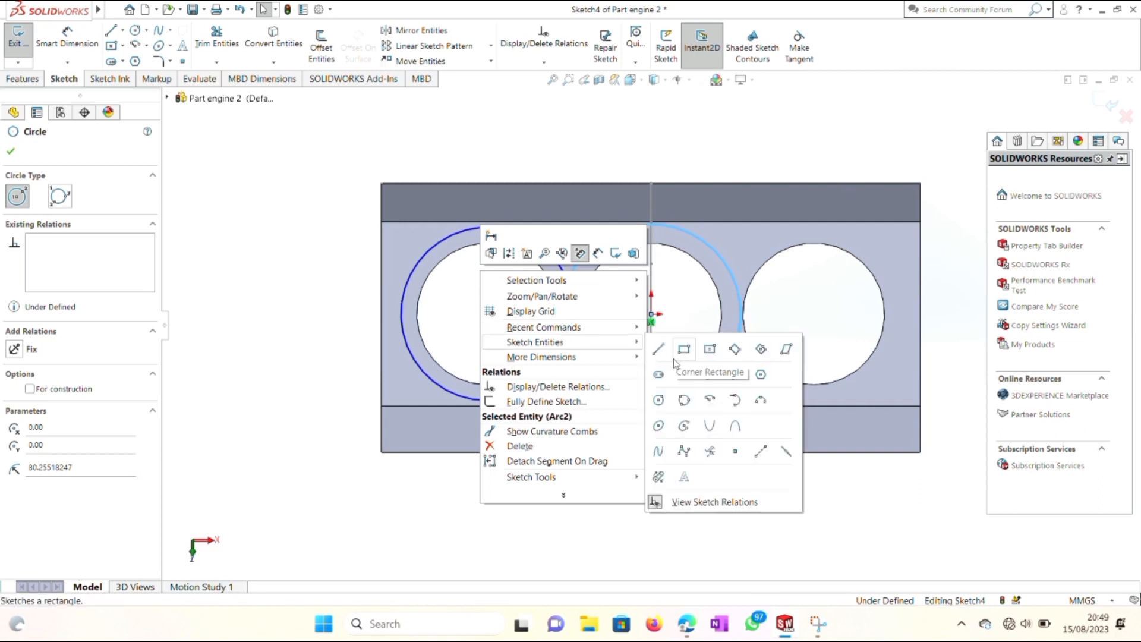
pyautogui.click(663, 399)
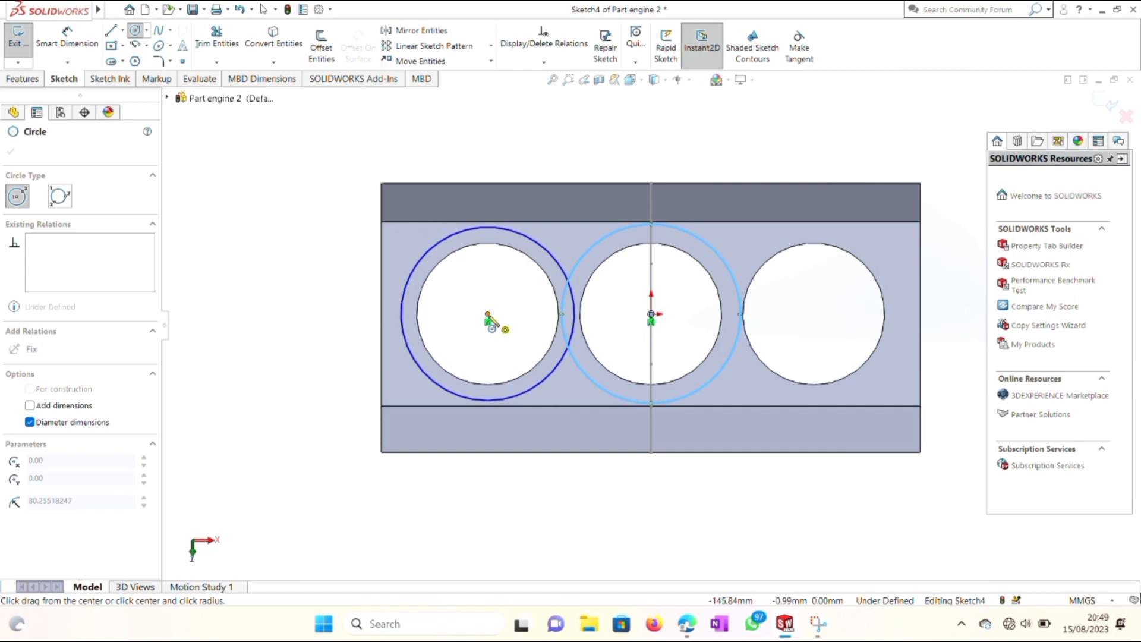
pyautogui.click(487, 316)
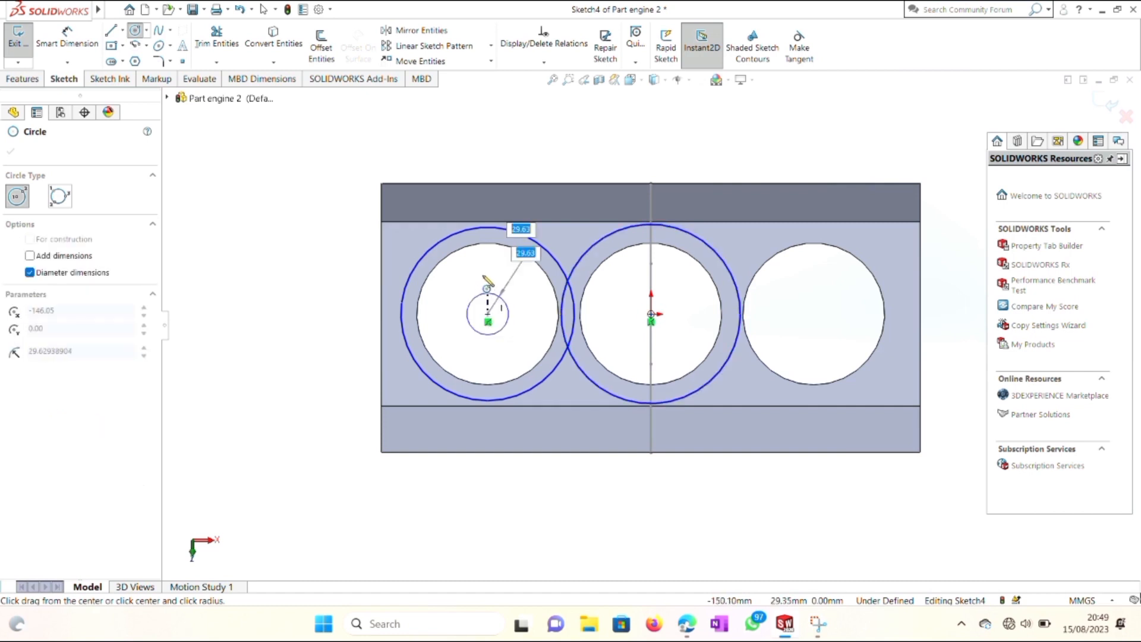
pyautogui.click(470, 183)
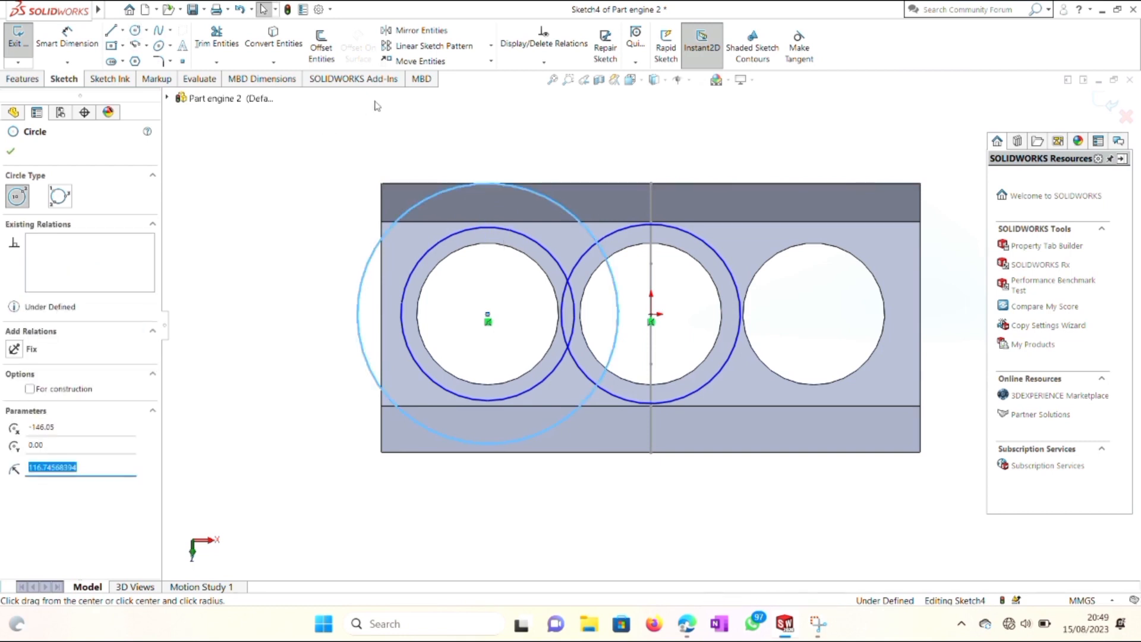
pyautogui.rightClick(343, 171)
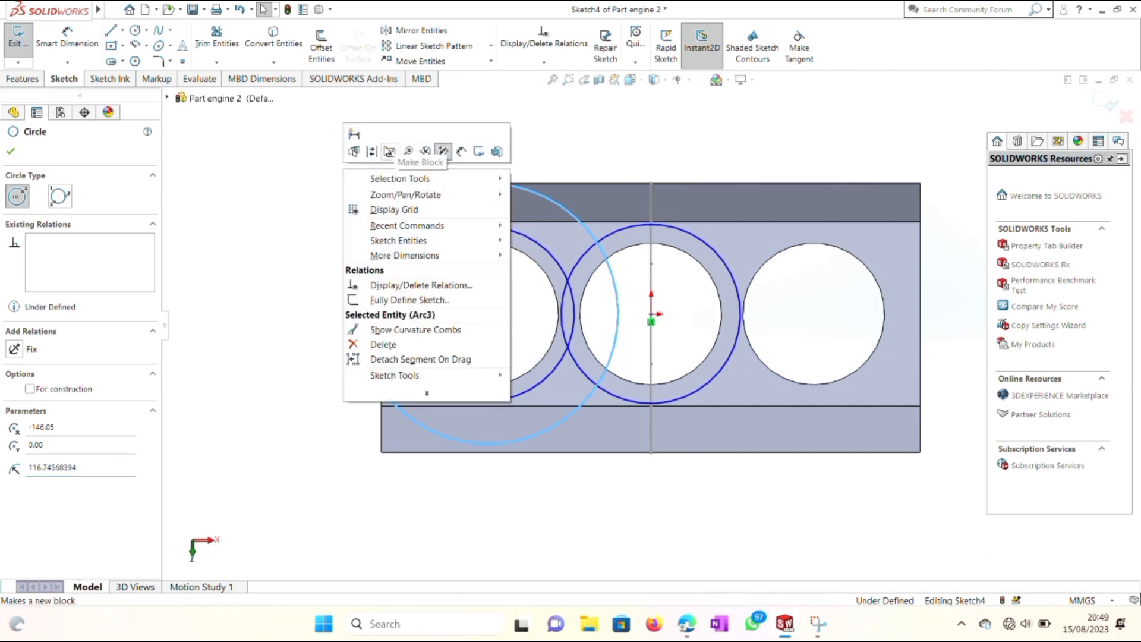
pyautogui.click(374, 153)
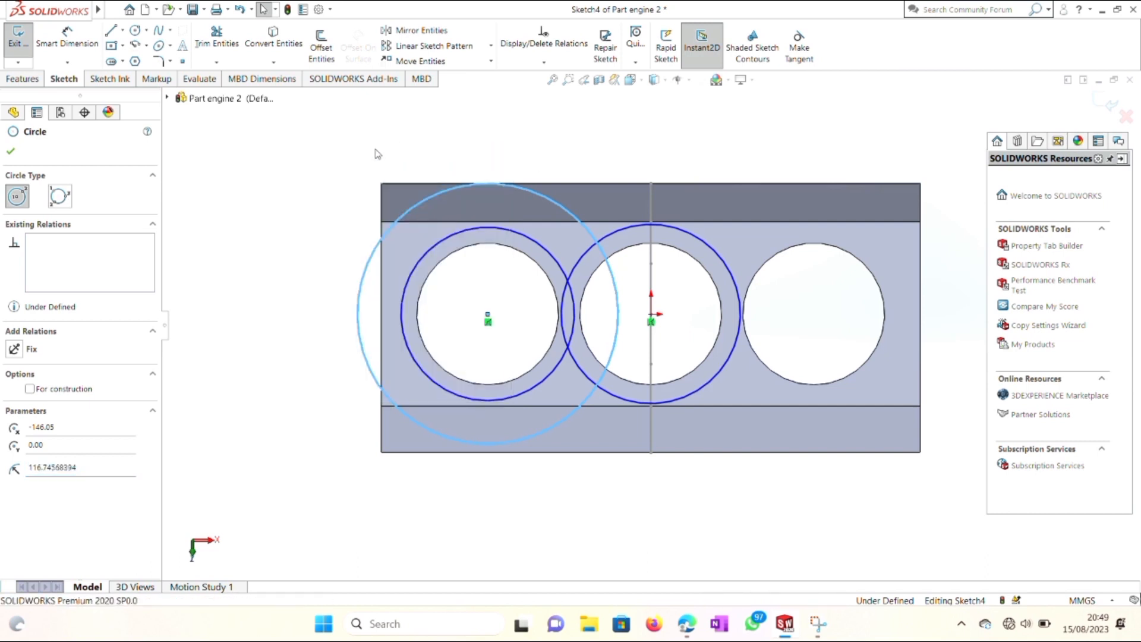
pyautogui.press('Escape')
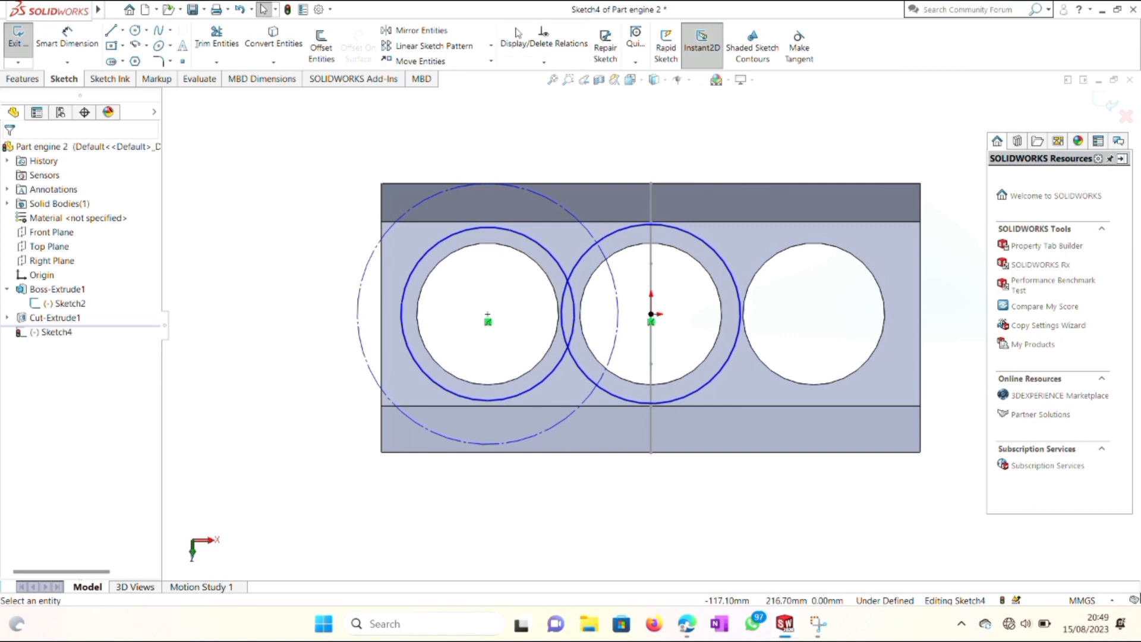
# Add an equal relation between the solid circle around the left hole and the circle around the middle hole
pyautogui.click(501, 229)
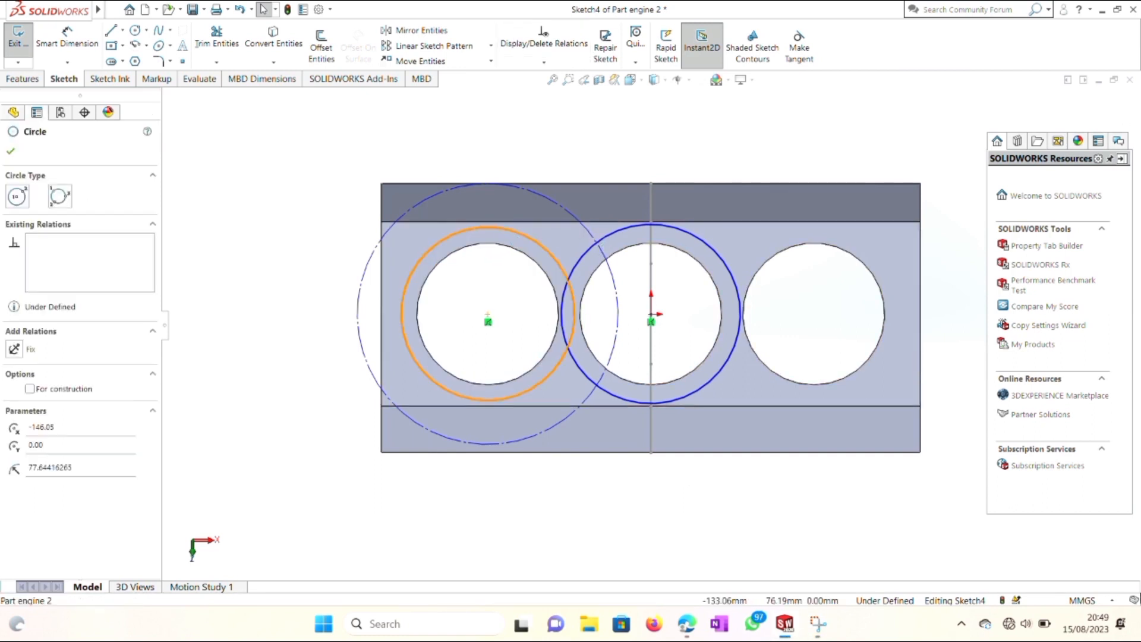
pyautogui.click(587, 254)
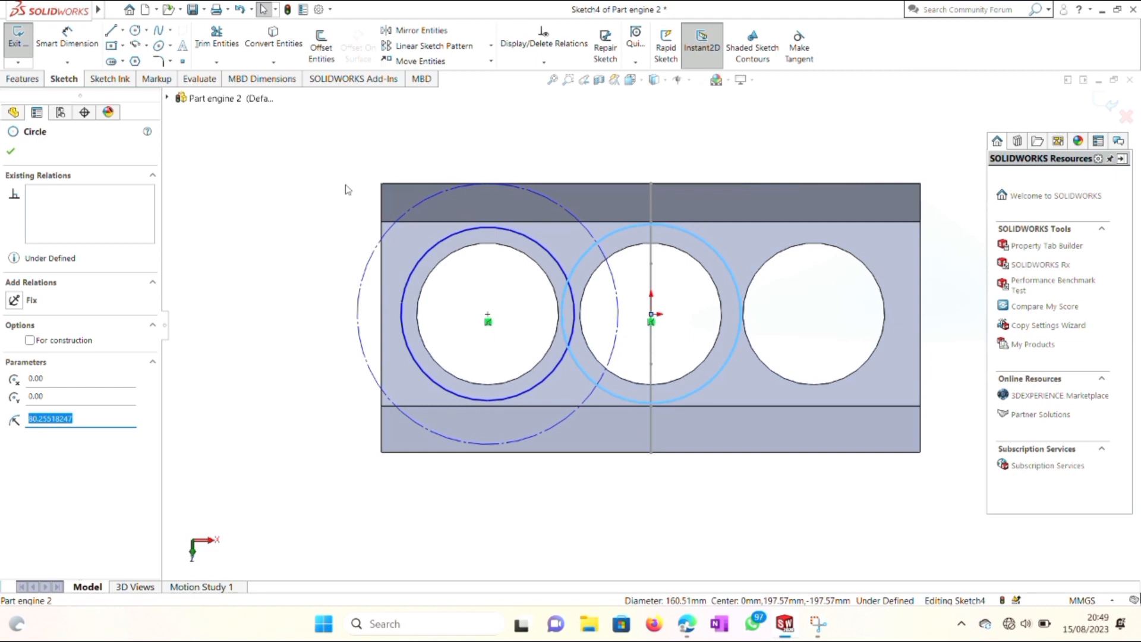
pyautogui.keyDown('ctrl'); pyautogui.click(432, 251); pyautogui.keyUp('ctrl')
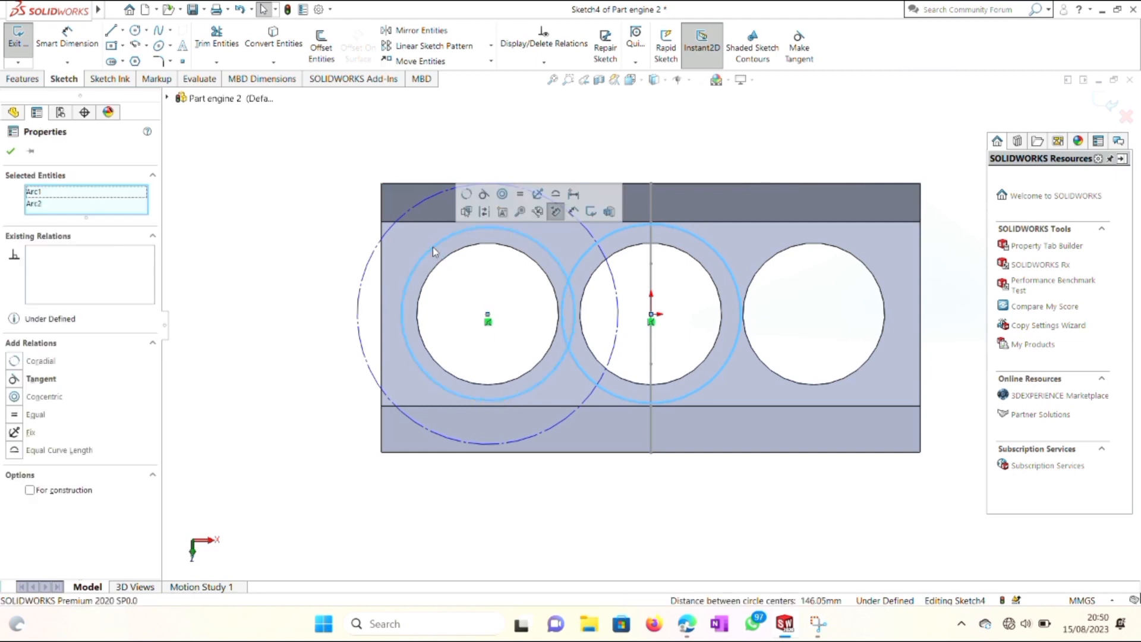
pyautogui.click(519, 196)
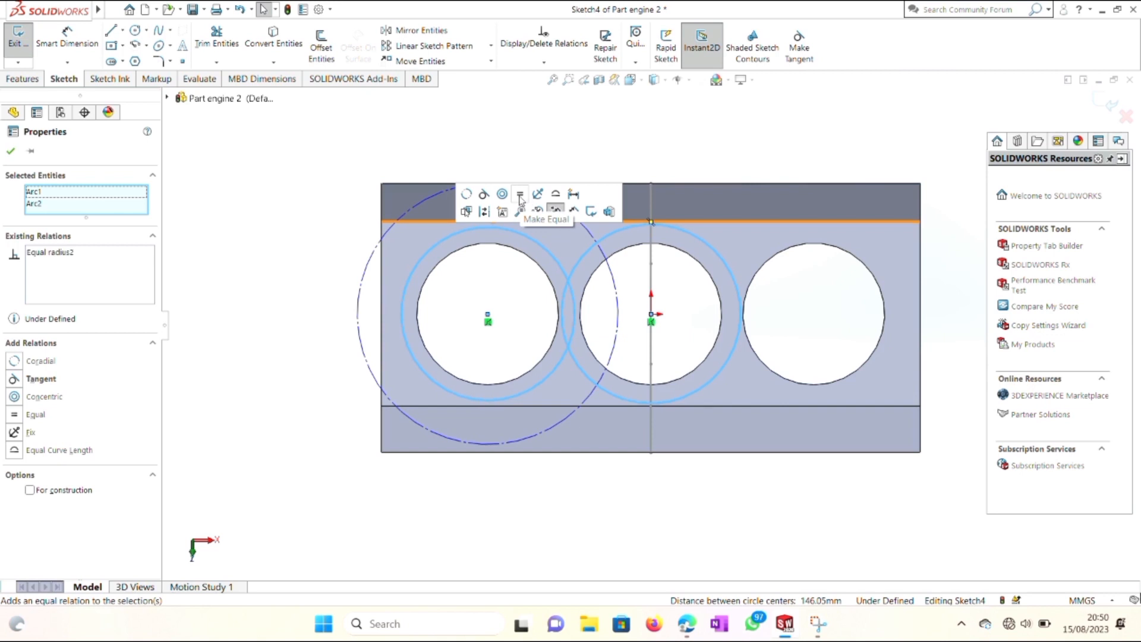
pyautogui.click(307, 237)
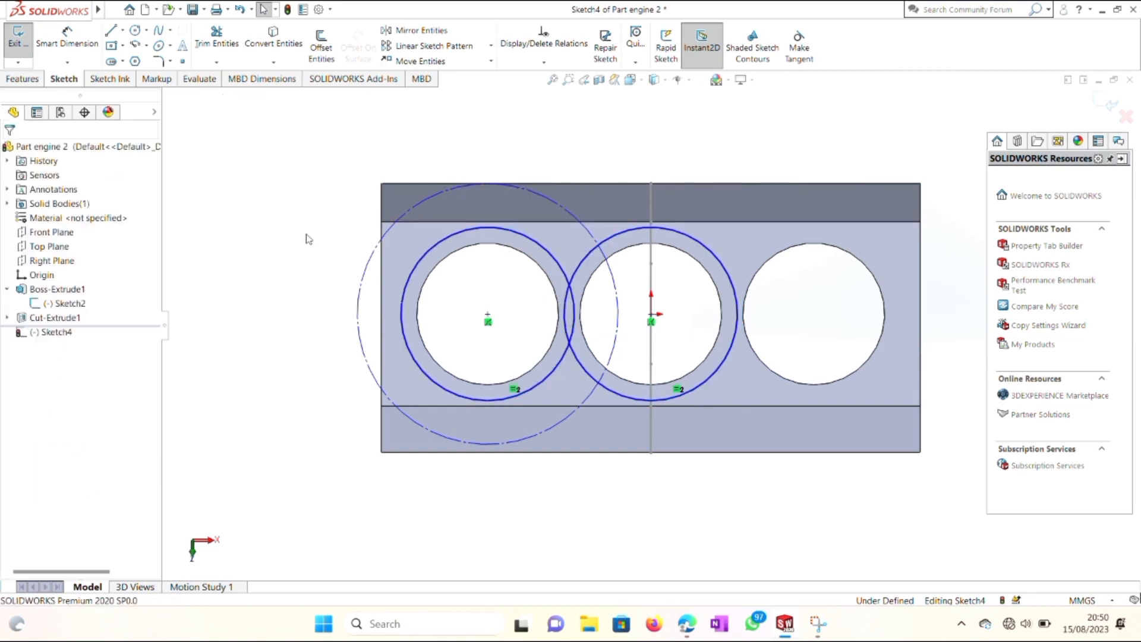
# Dimension the solid circle around the left hole to a diameter of 152.4 mm
pyautogui.rightClick(284, 176)
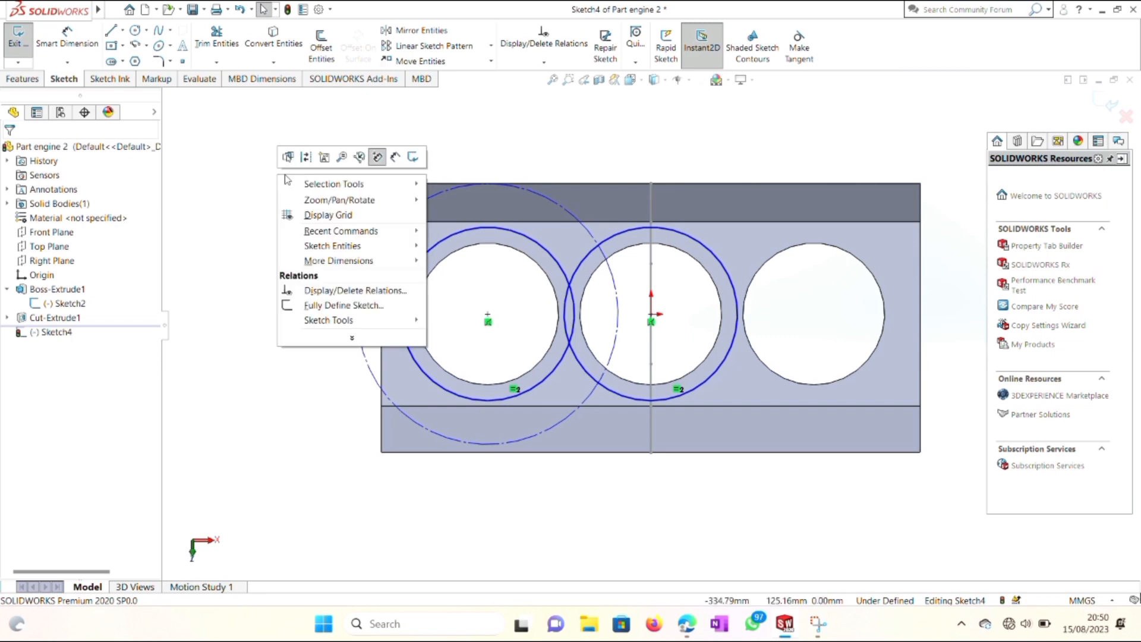
pyautogui.click(377, 157)
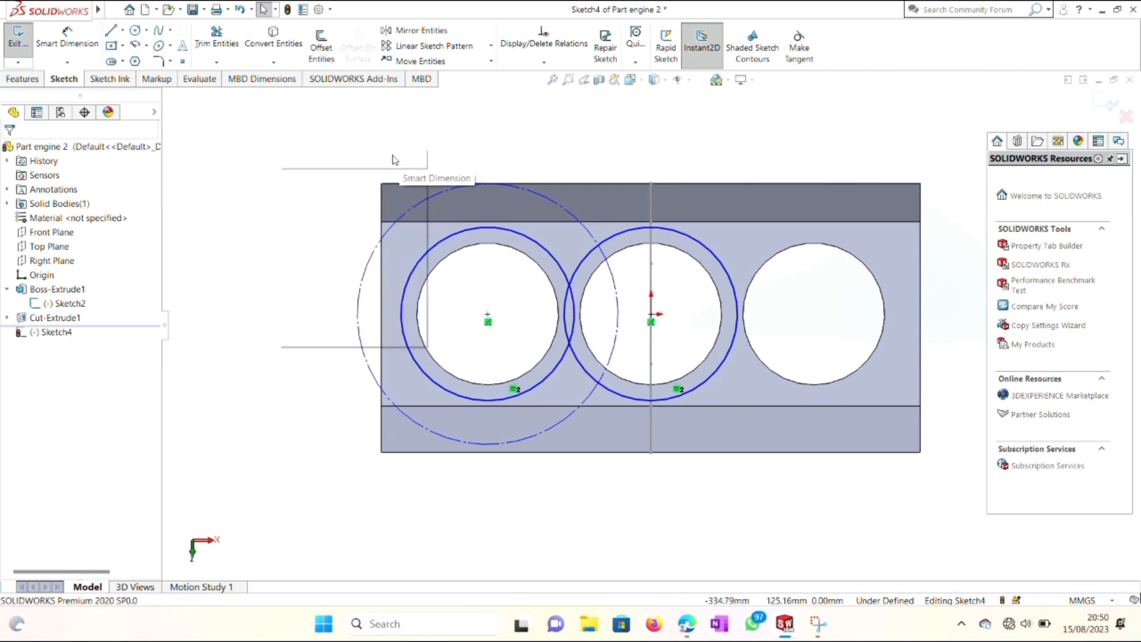
pyautogui.click(437, 249)
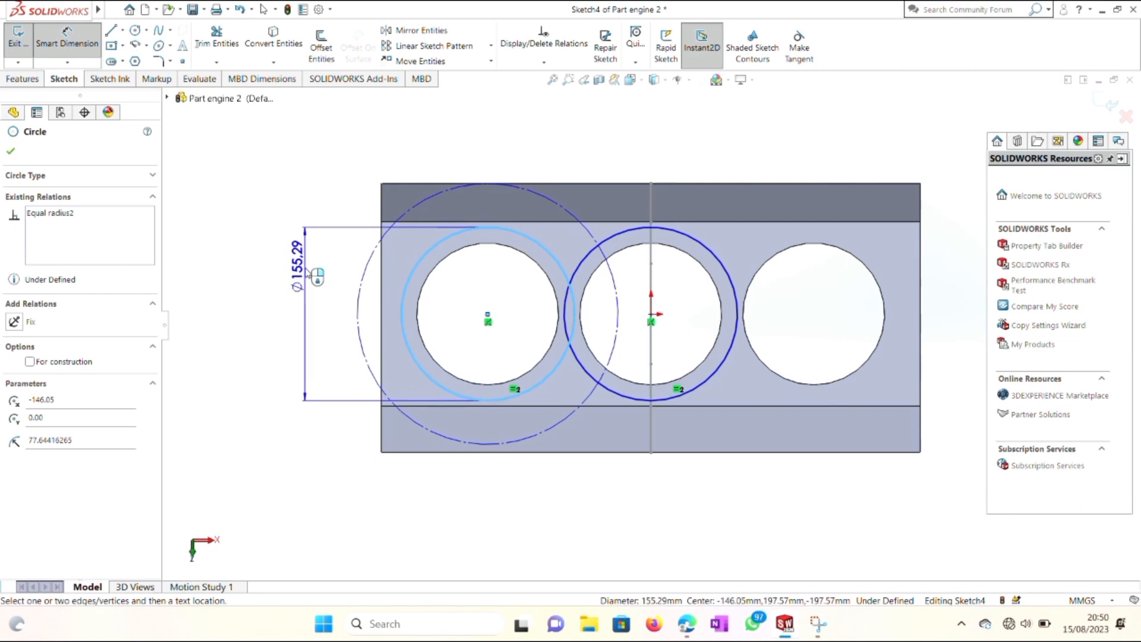
pyautogui.click(308, 272)
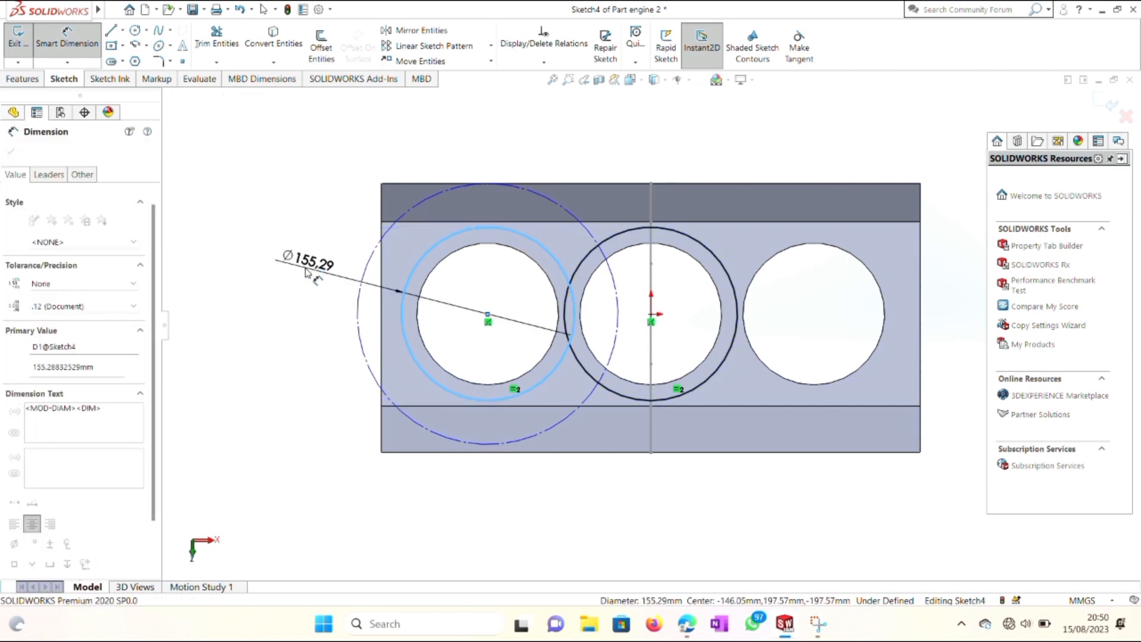
pyautogui.write('152.4')
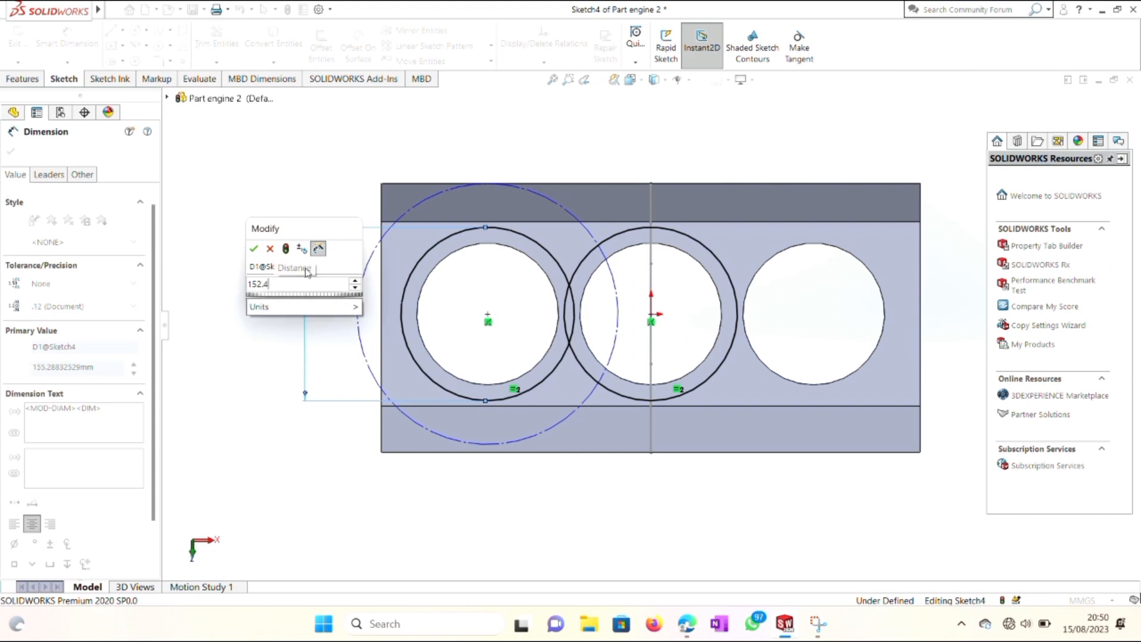
pyautogui.press('Escape')
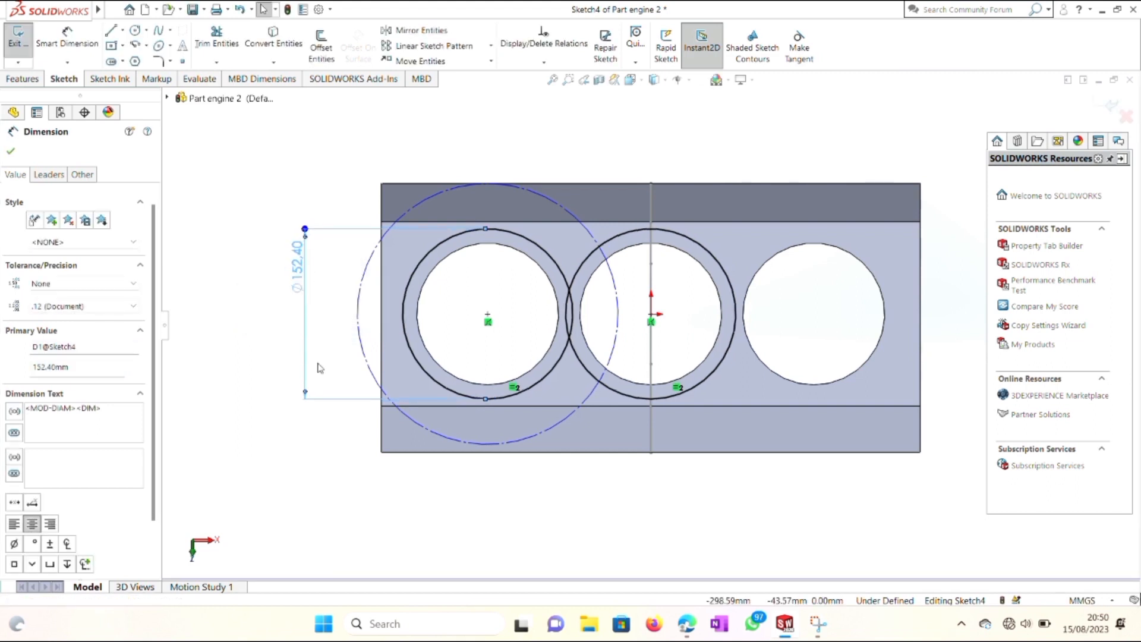
# Dimension the construction circle around the left hole to a diameter of 183.9 mm
pyautogui.rightClick(313, 123)
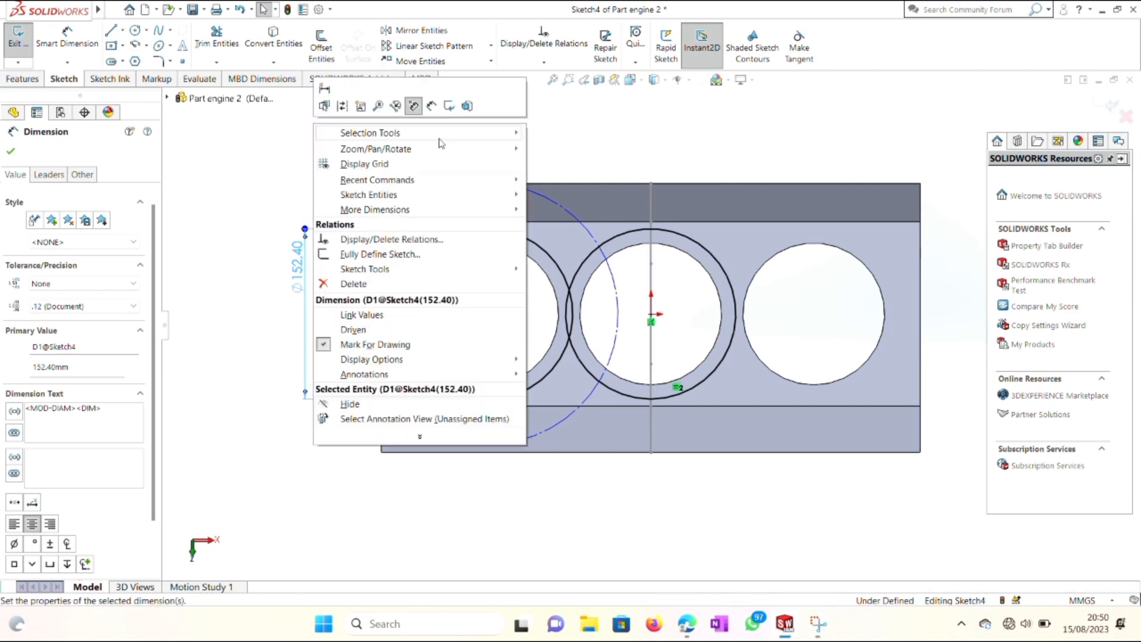
pyautogui.click(432, 107)
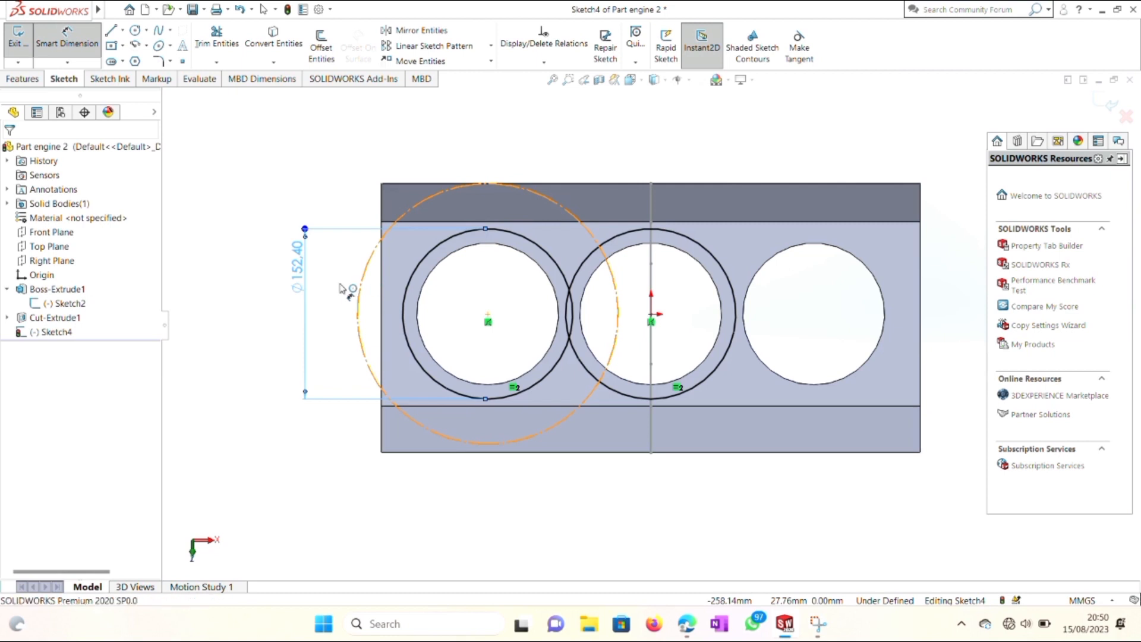
pyautogui.click(350, 288)
pyautogui.click(256, 285)
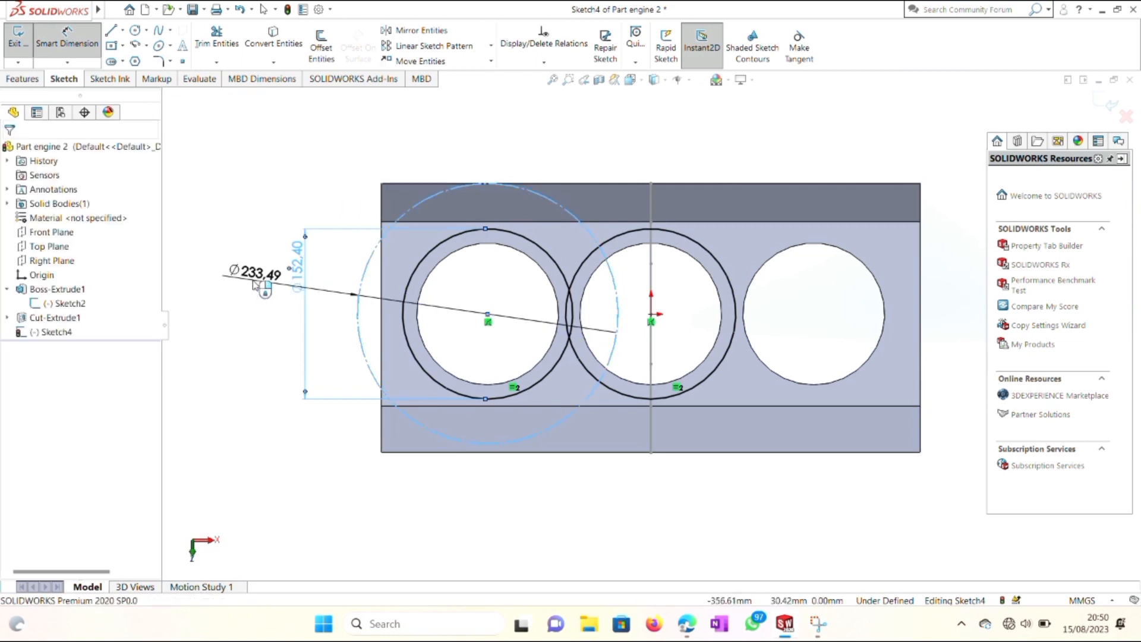
pyautogui.write('183')
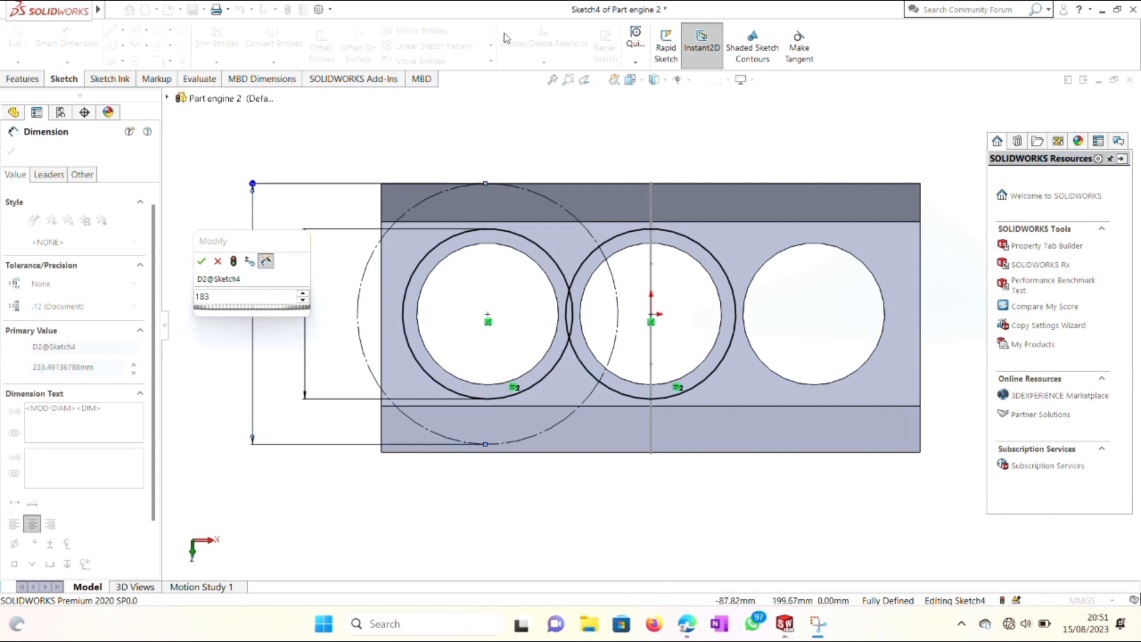
pyautogui.click(238, 295)
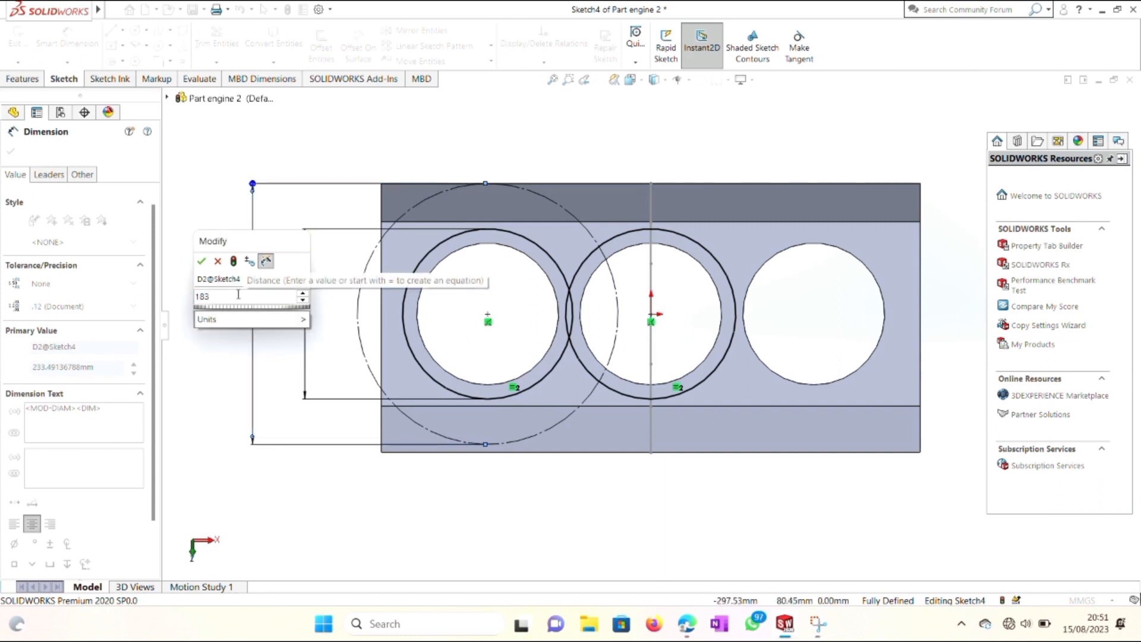
pyautogui.write('.9')
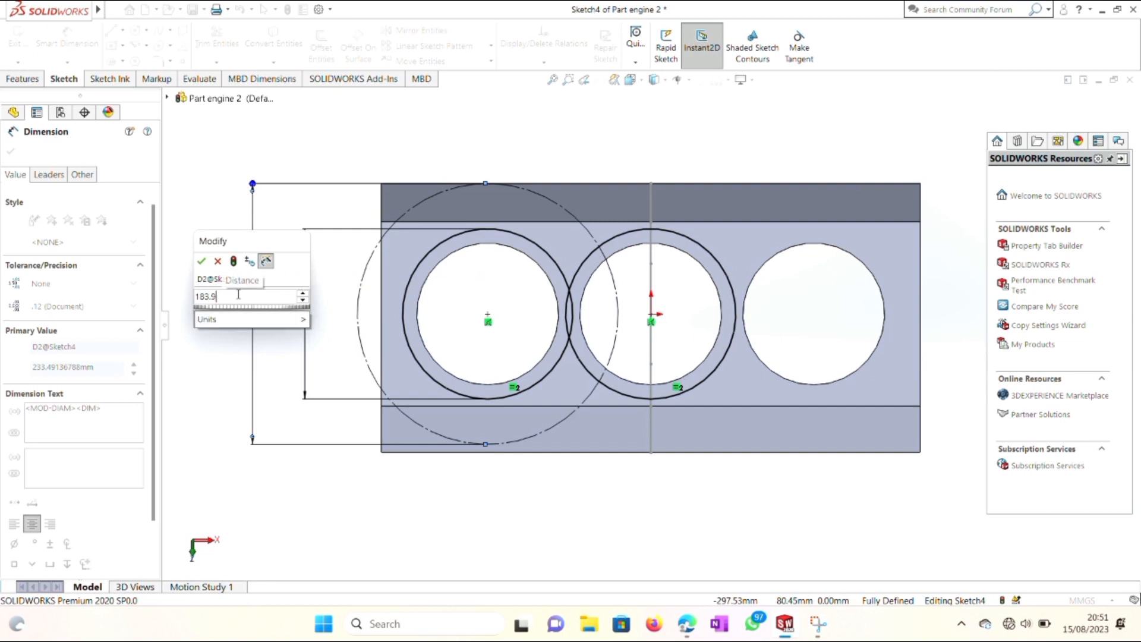
pyautogui.press('Return')
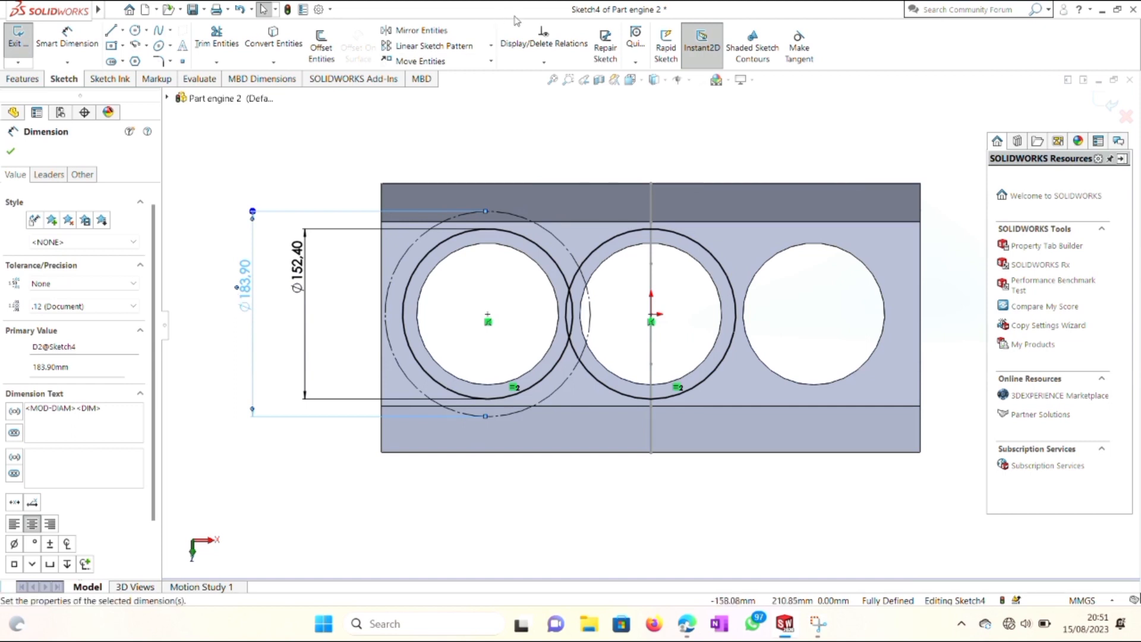
# Sketch a small circle about 21 mm in diameter, centred on the construction circle's upper arc between the left and middle holes
pyautogui.rightClick(526, 96)
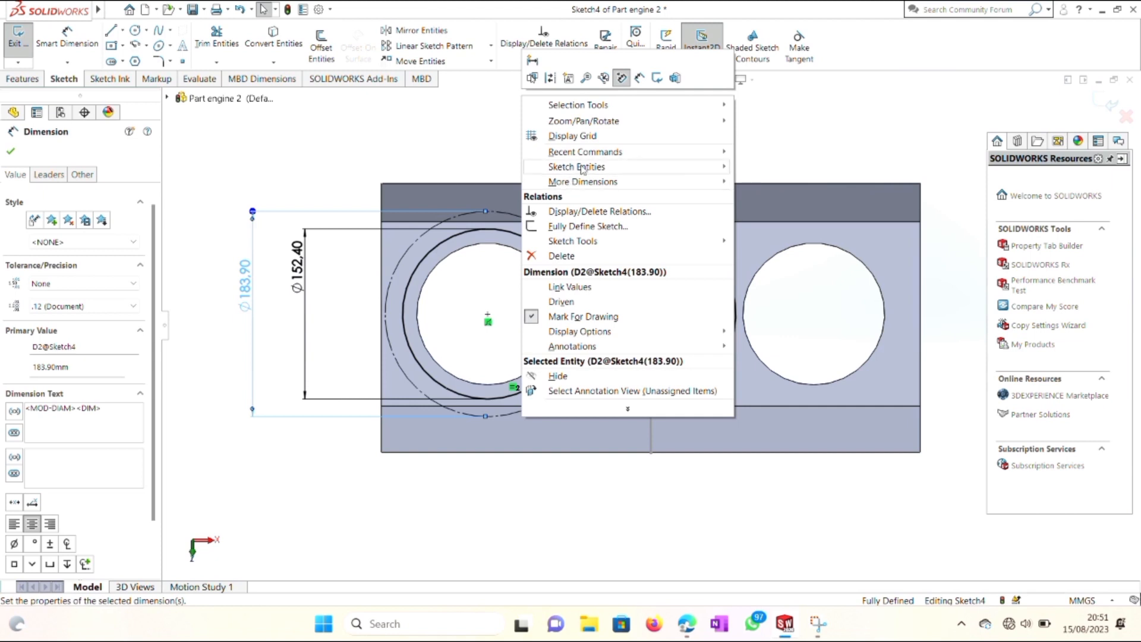
pyautogui.moveTo(584, 170)
pyautogui.click(747, 228)
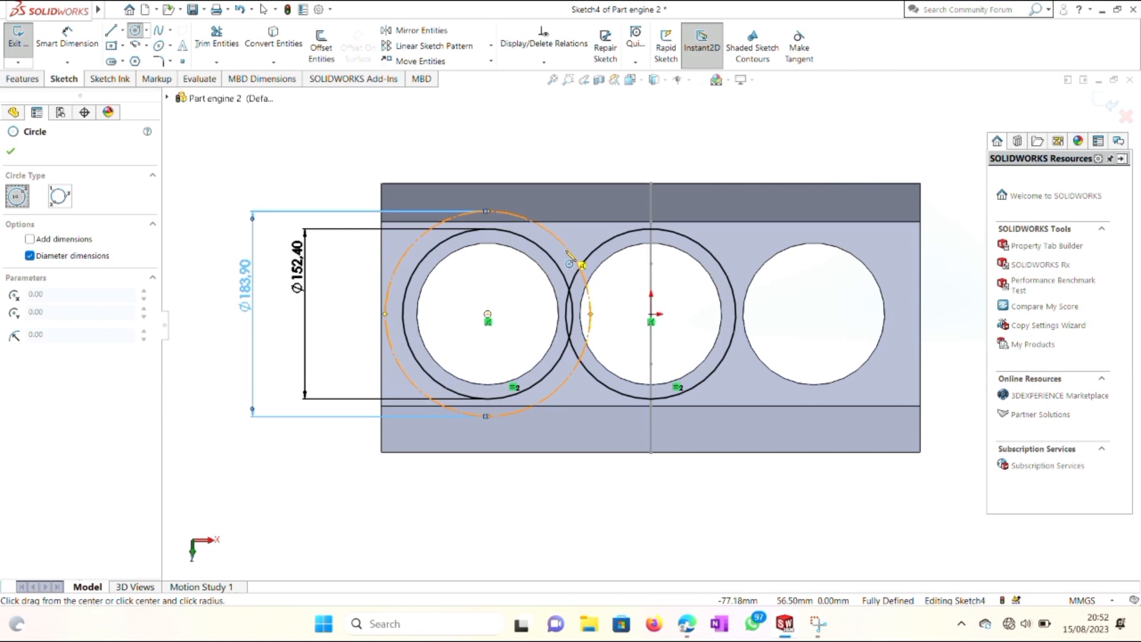
pyautogui.click(565, 246)
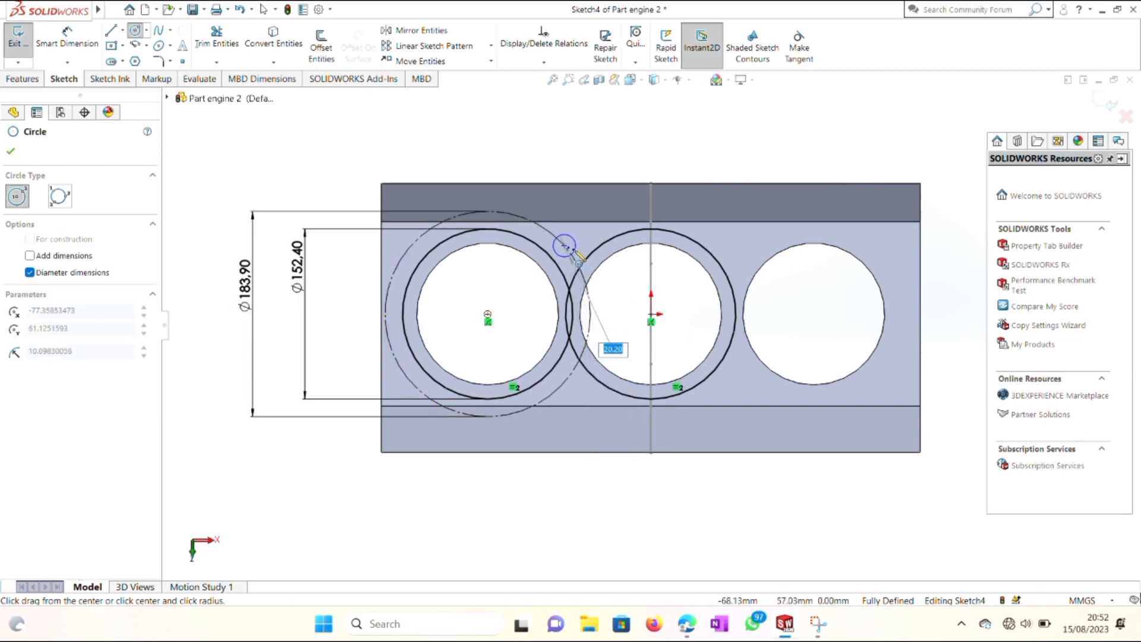
pyautogui.click(573, 254)
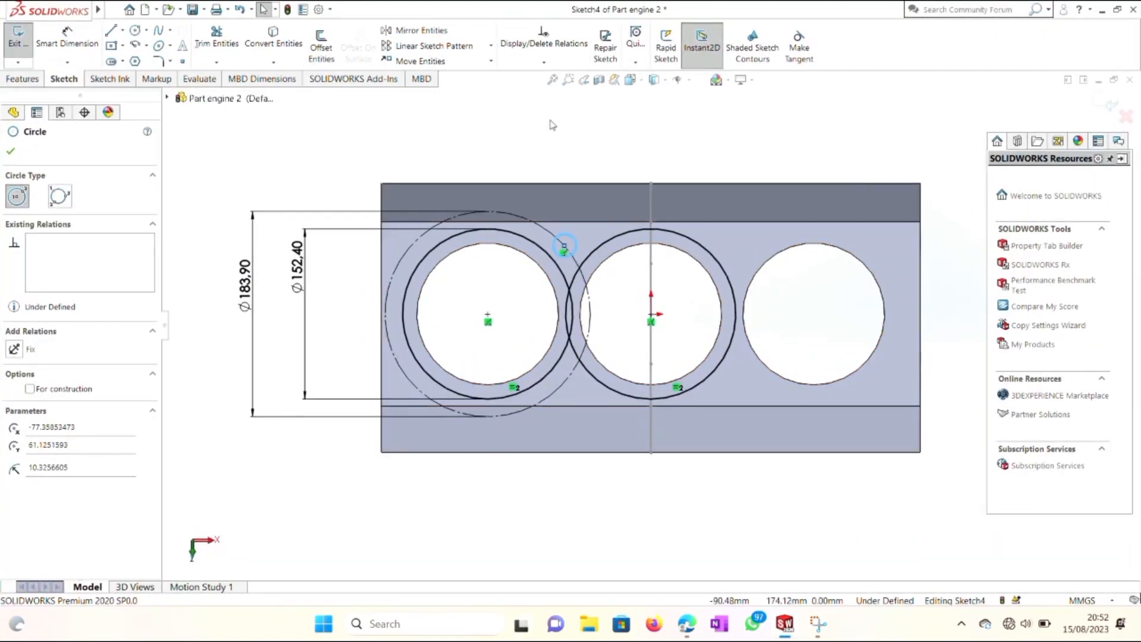
# Dimension the small circle to a diameter of 25.4 mm
pyautogui.rightClick(622, 244)
pyautogui.click(668, 104)
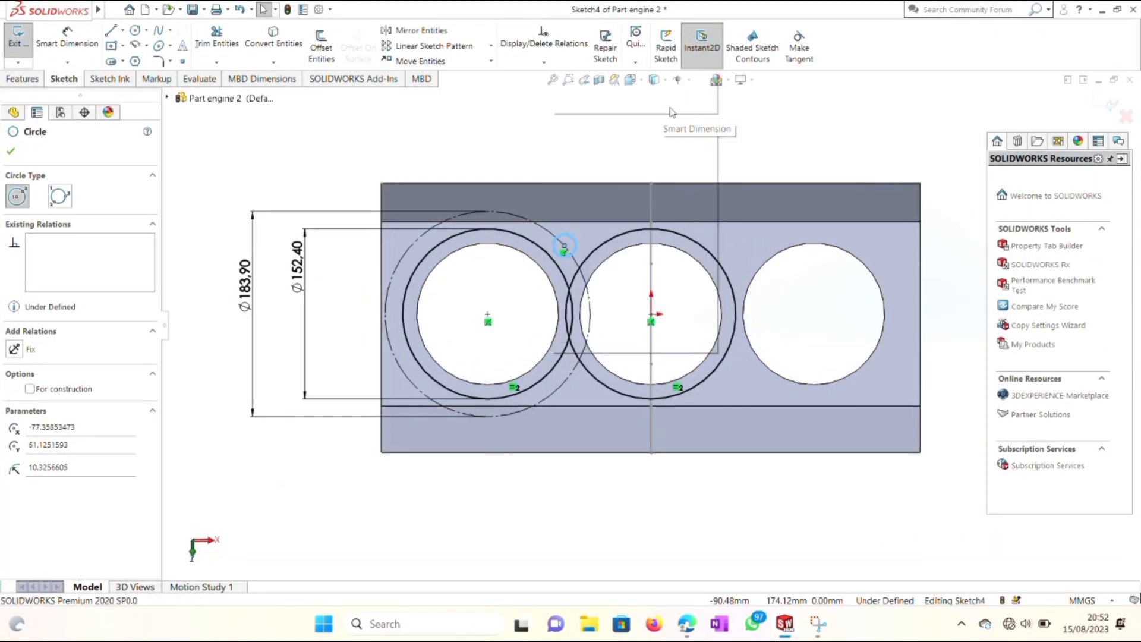
pyautogui.click(574, 247)
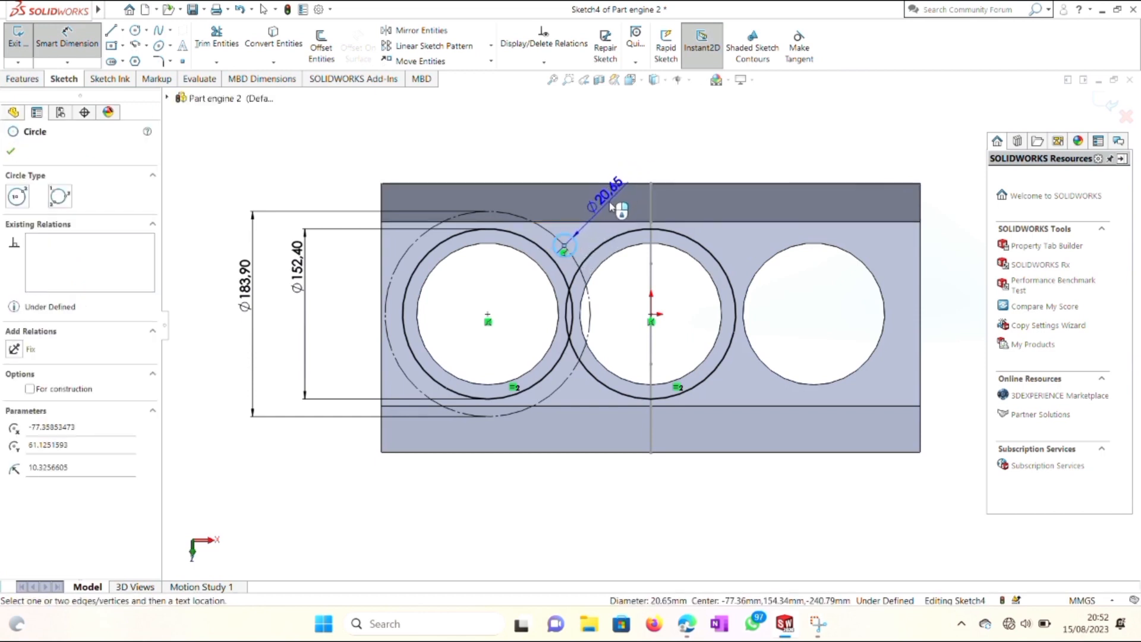
pyautogui.click(612, 205)
pyautogui.click(613, 207)
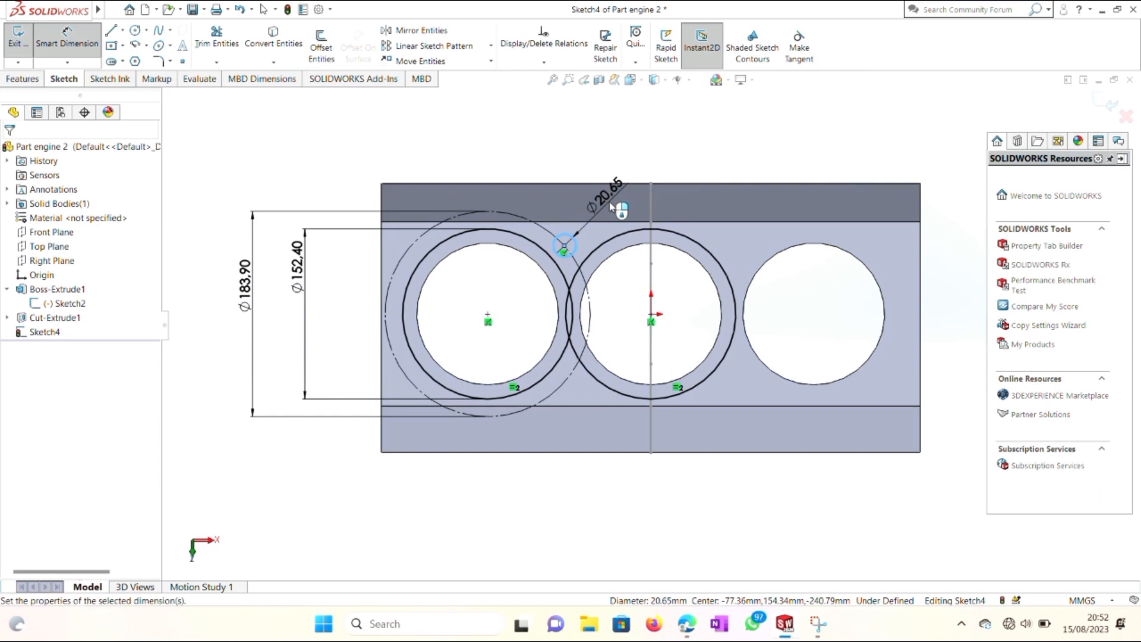
pyautogui.write('25.4')
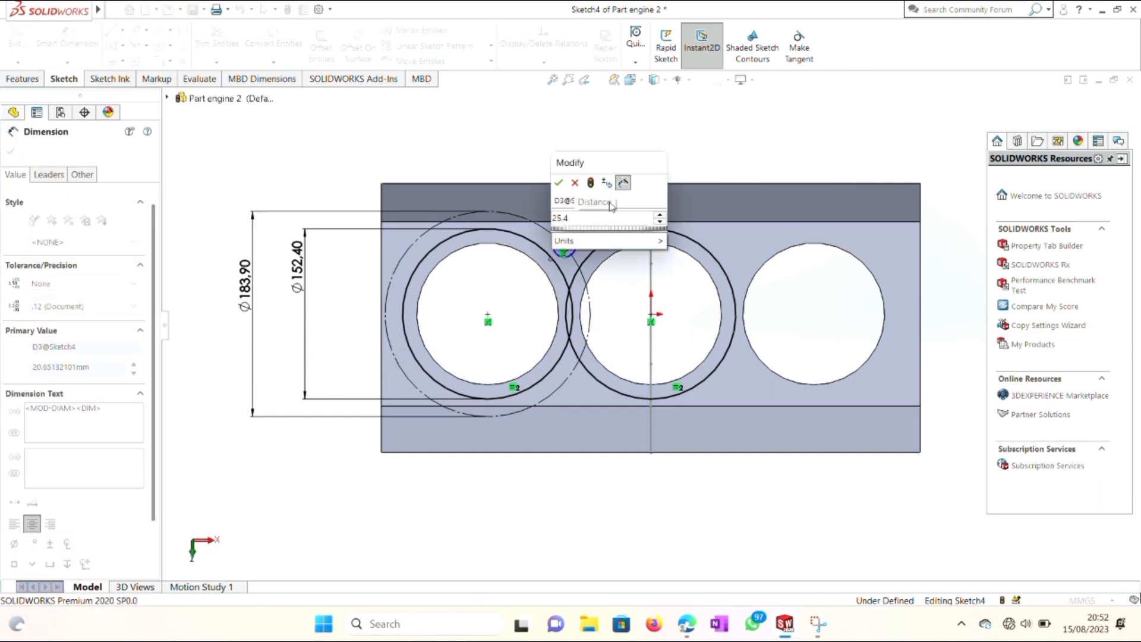
pyautogui.press('Return')
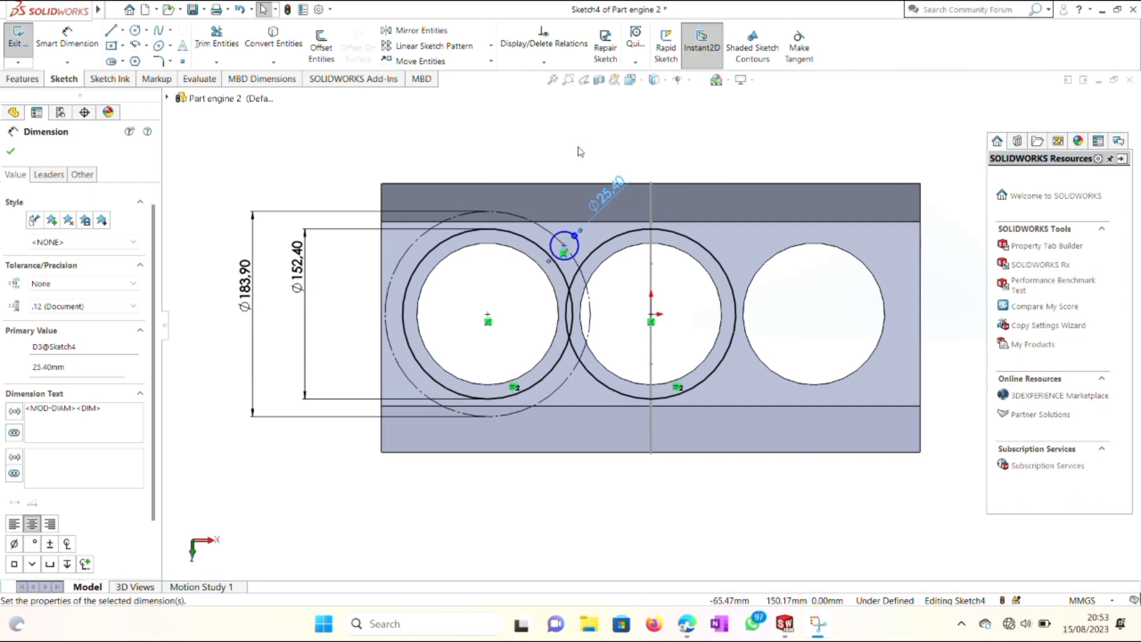
# Dimension the vertical distance between the small circle's centre and the origin as 55.8 mm
pyautogui.rightClick(704, 162)
pyautogui.click(822, 142)
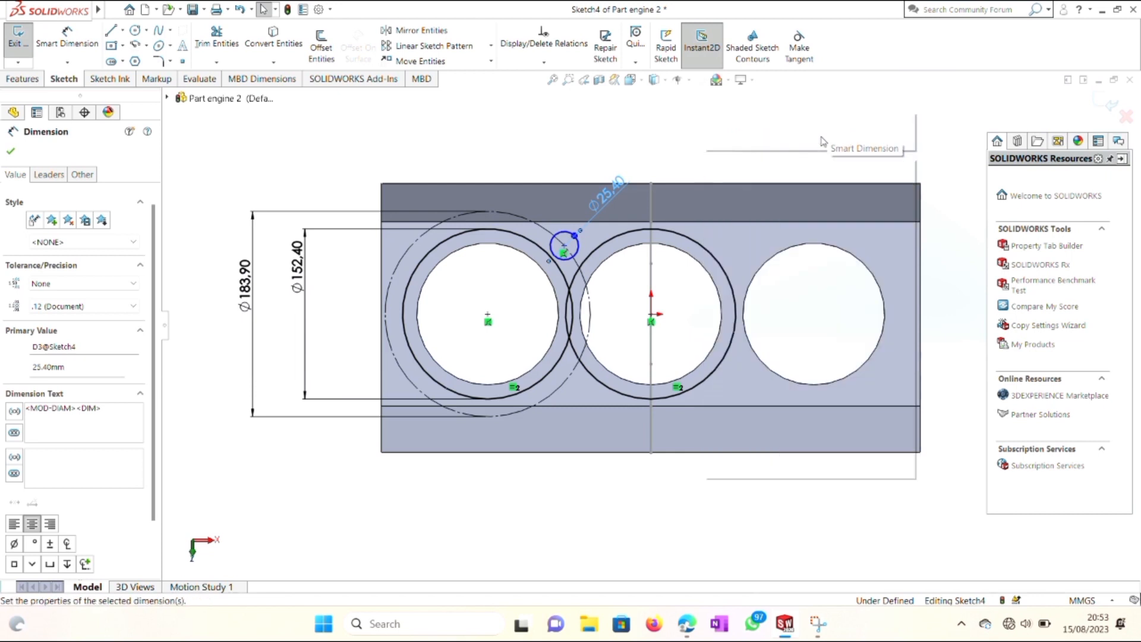
pyautogui.click(565, 246)
pyautogui.click(652, 316)
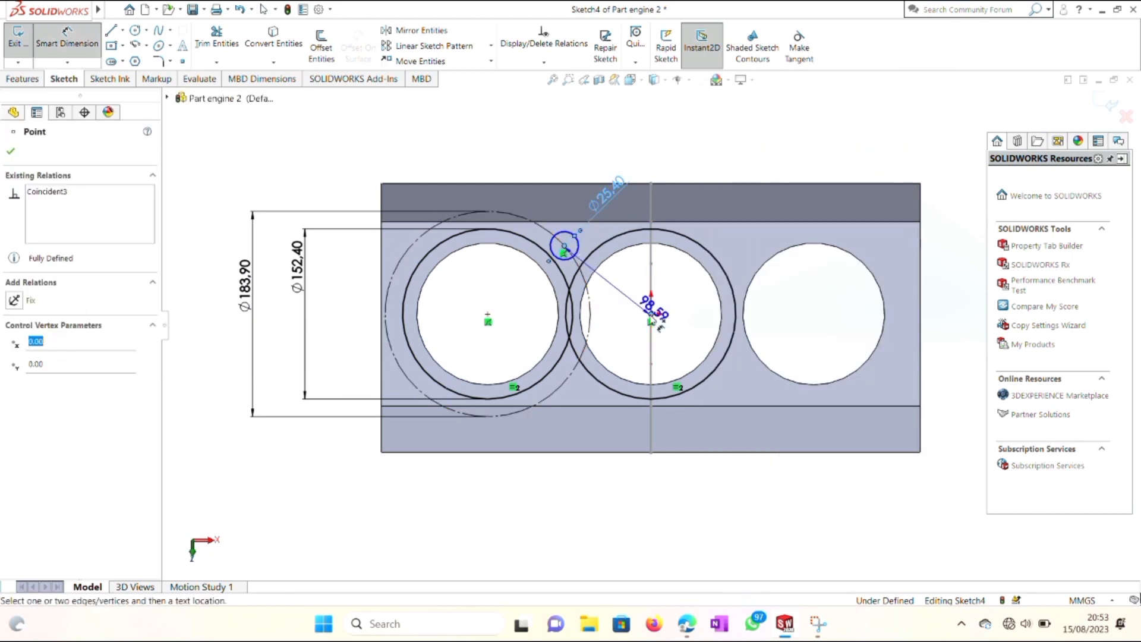
pyautogui.click(678, 284)
pyautogui.doubleClick(673, 279)
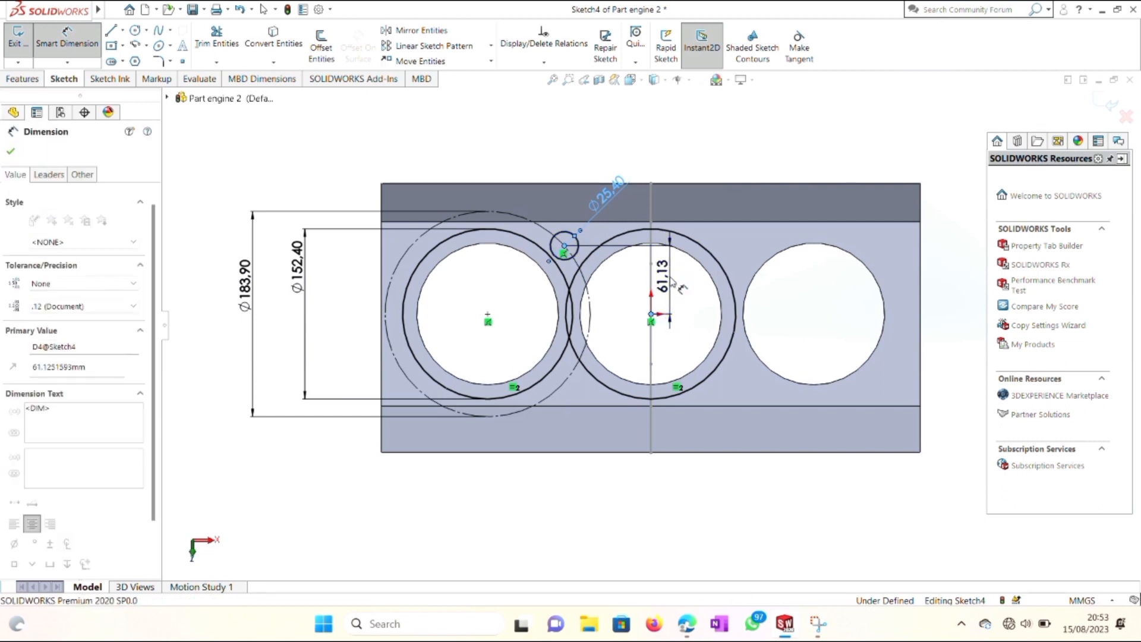
pyautogui.write('55')
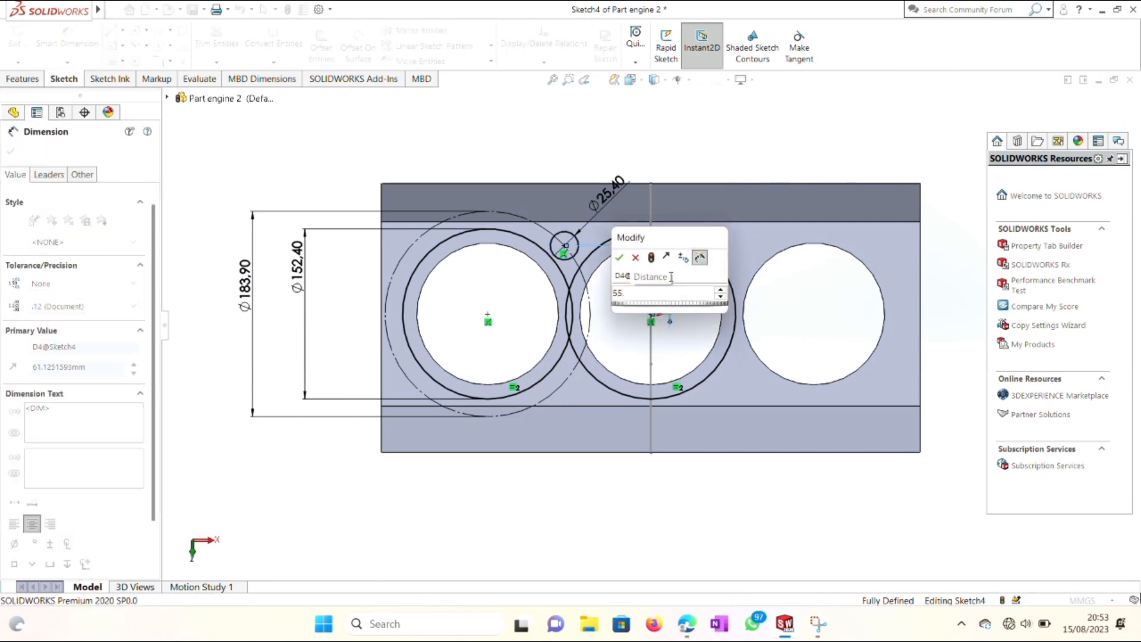
pyautogui.write('.8')
pyautogui.press('Return')
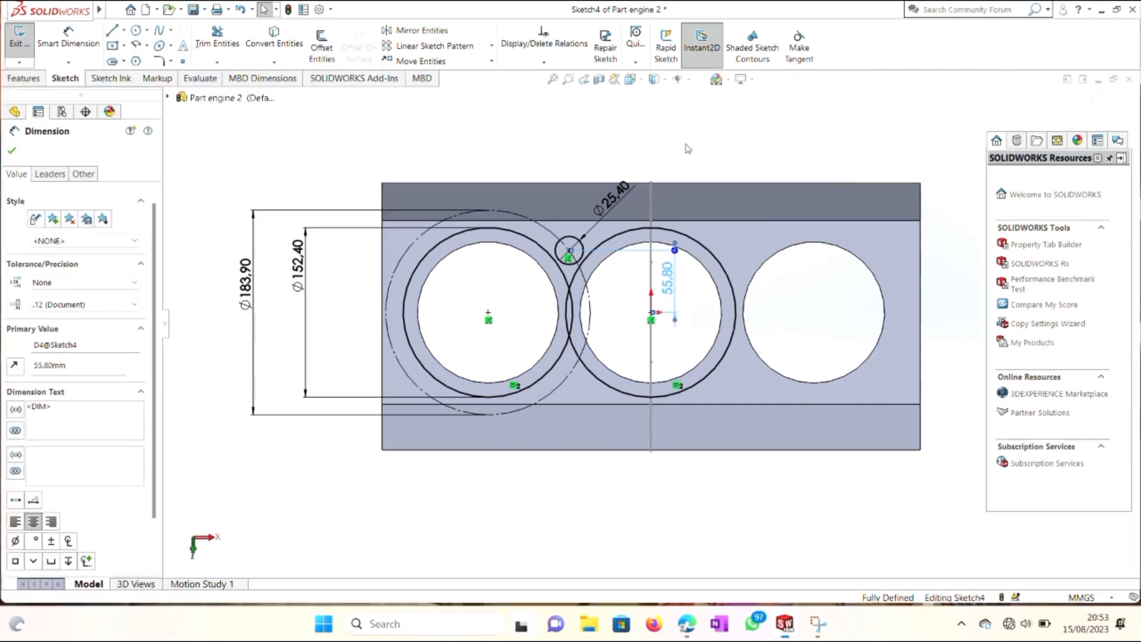
# Set the vertical distance between the small circle's centre and the origin to 55.88 mm
pyautogui.click(671, 282)
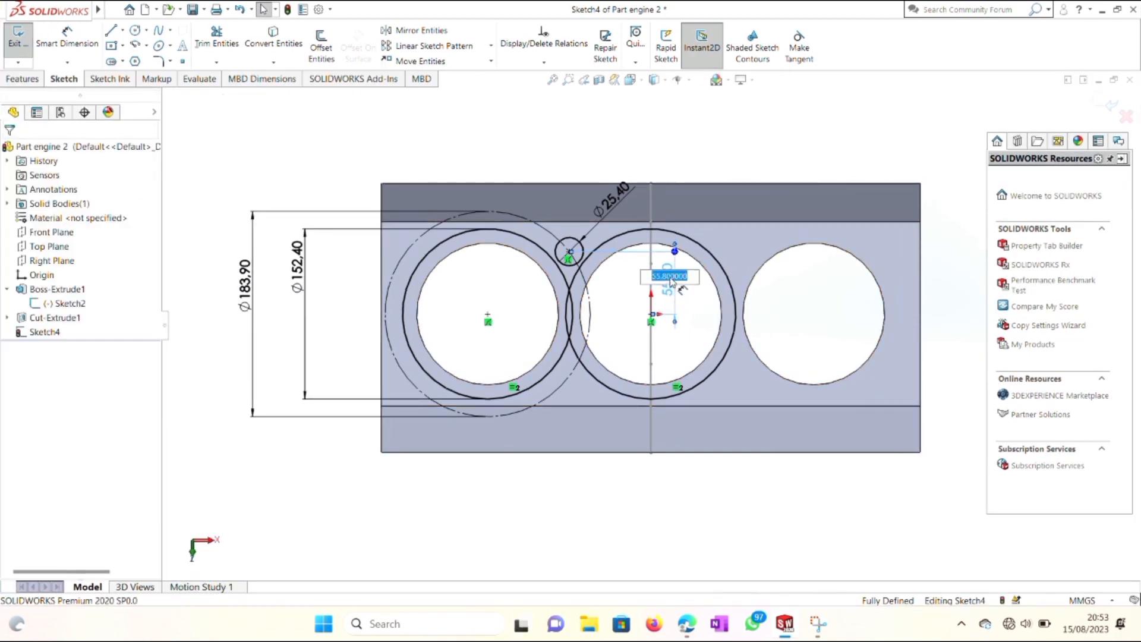
pyautogui.click(670, 278)
pyautogui.press('BackSpace')
pyautogui.write('8')
pyautogui.press('Return')
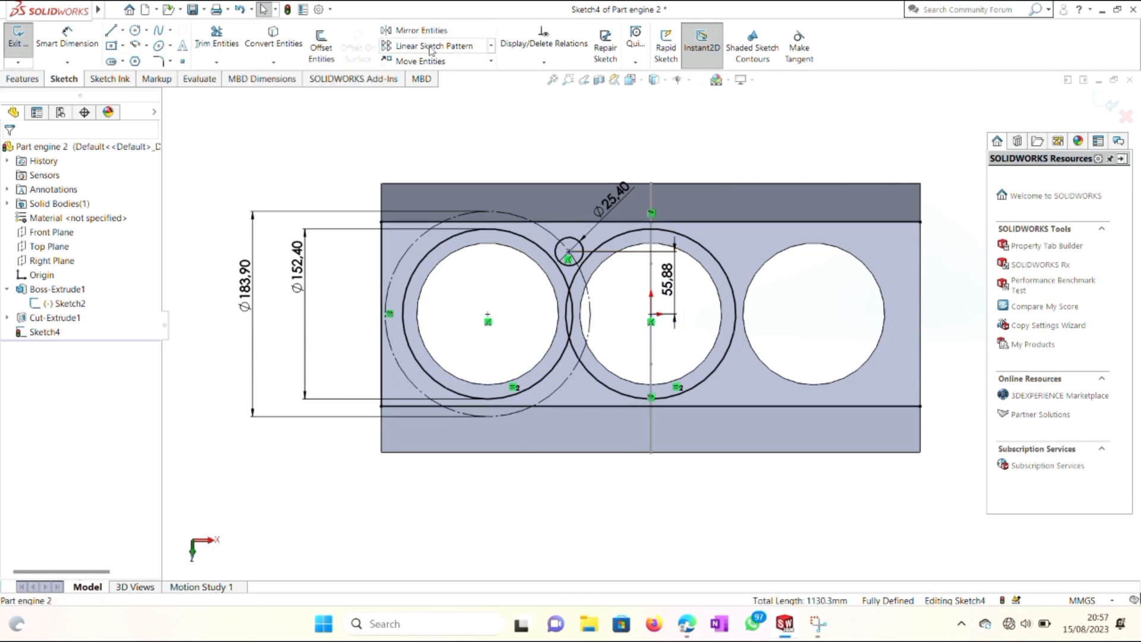
pyautogui.click(492, 47)
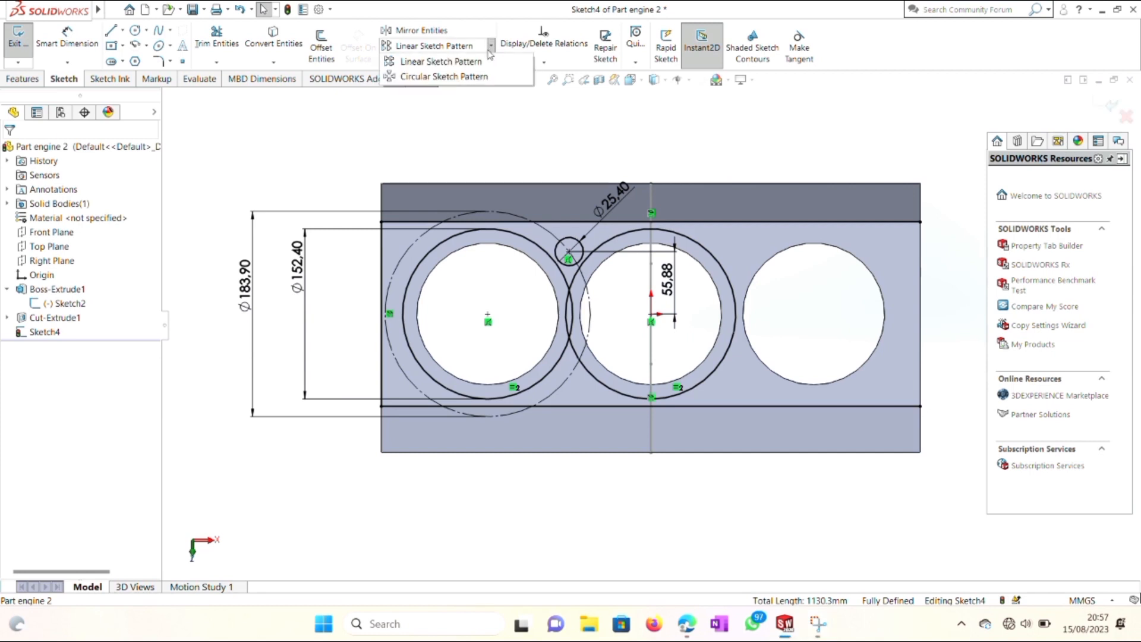
pyautogui.click(467, 77)
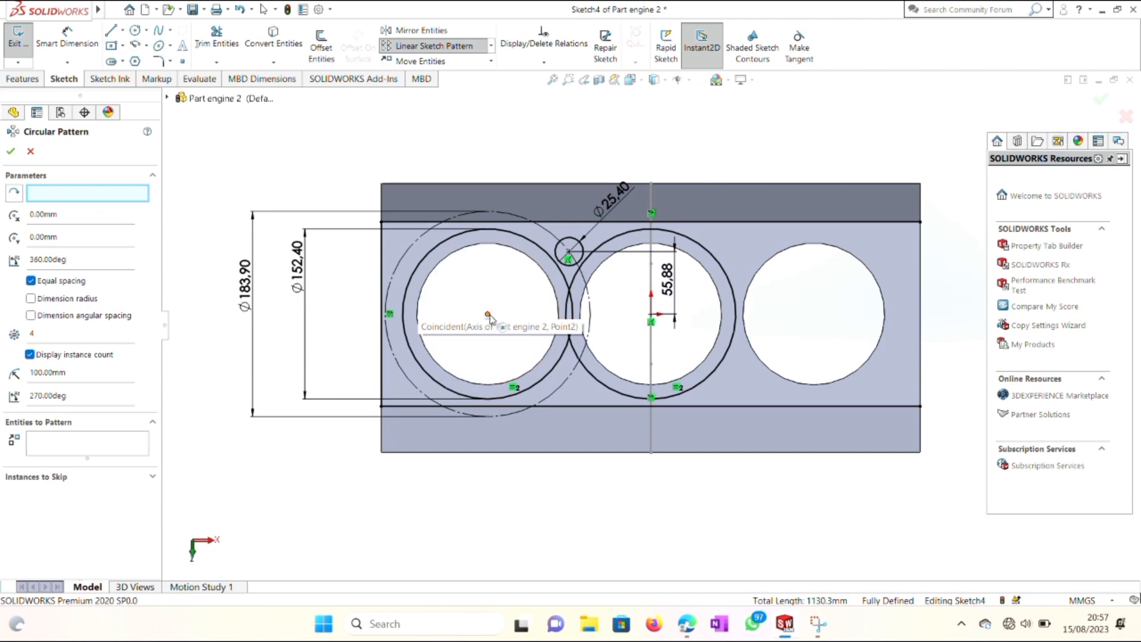
pyautogui.press('Escape')
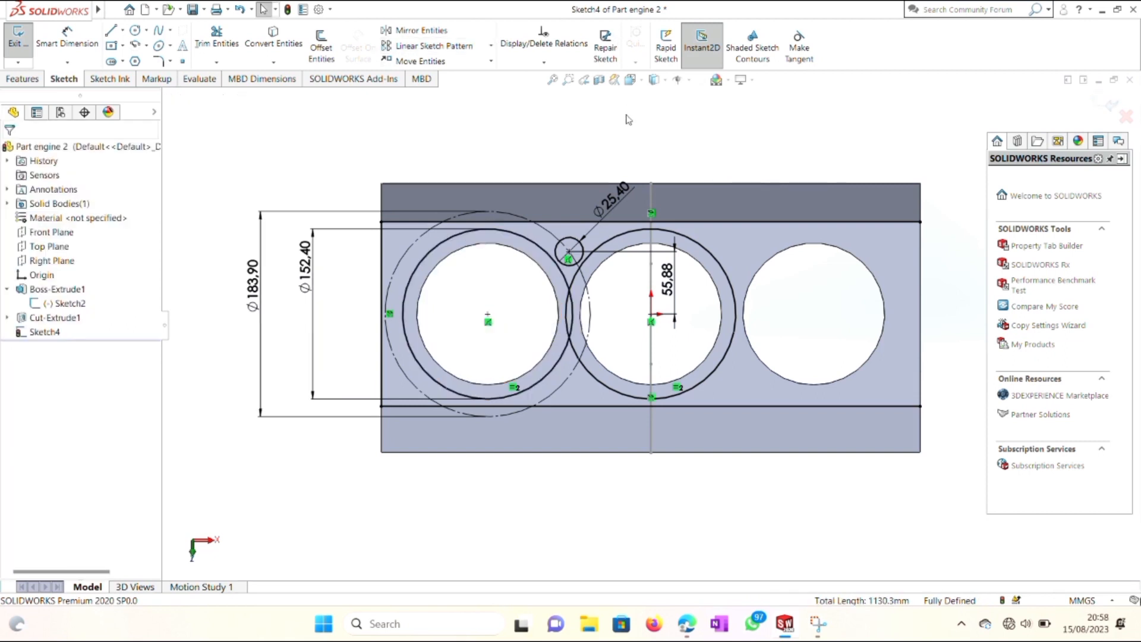
# Try to create a circular sketch pattern of the 25.4 mm circle about the origin, with 4 equally spaced instances over 360 degrees
pyautogui.click(491, 48)
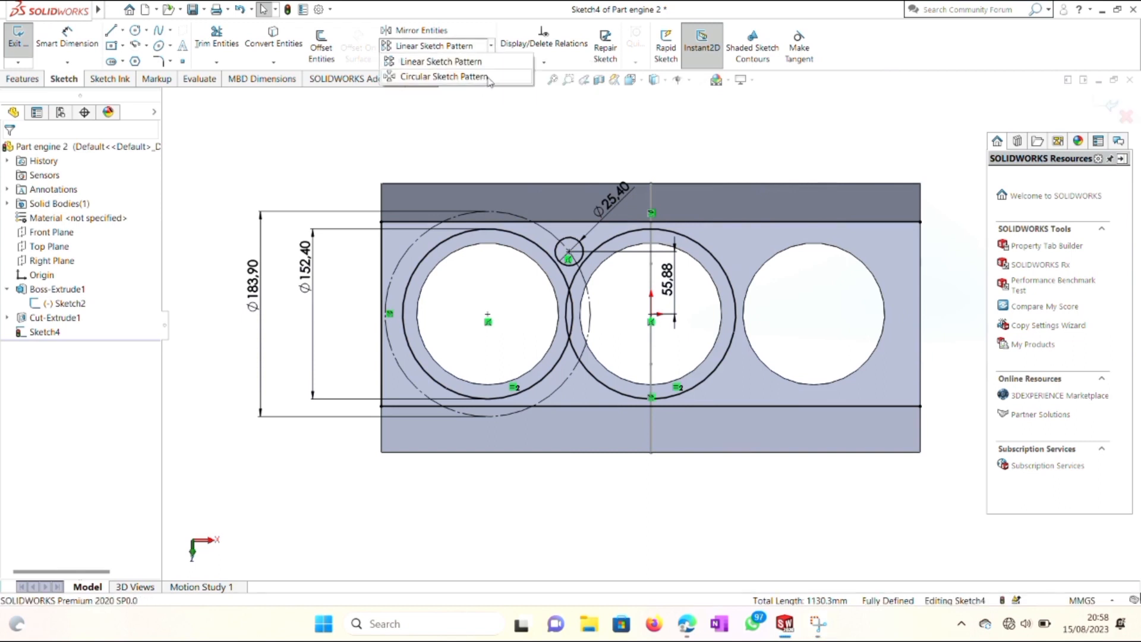
pyautogui.click(489, 77)
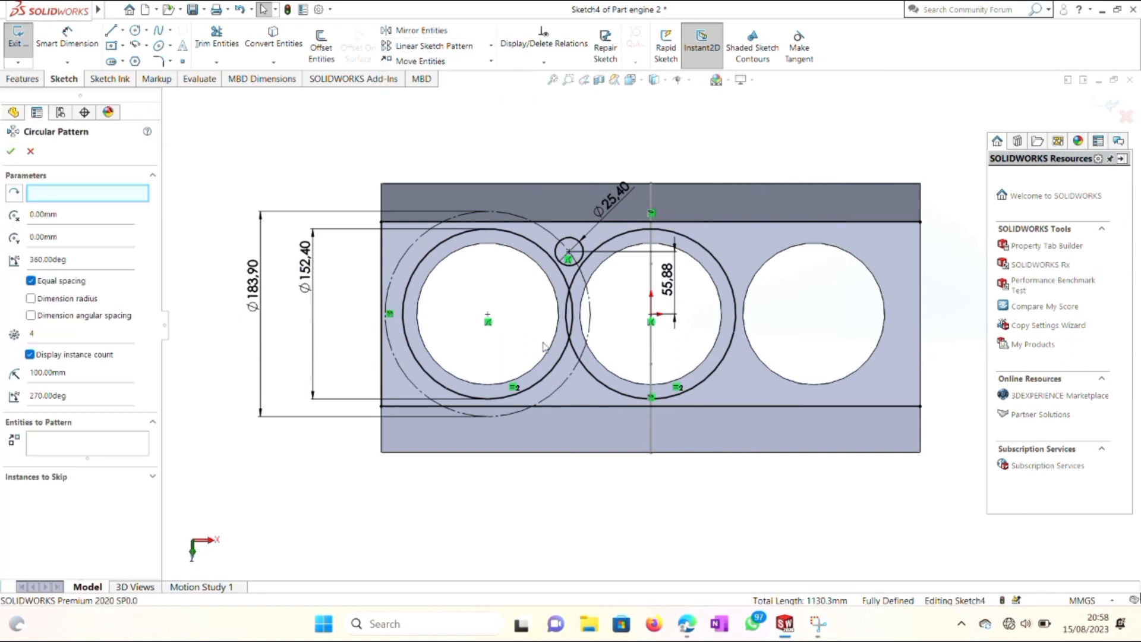
pyautogui.click(582, 262)
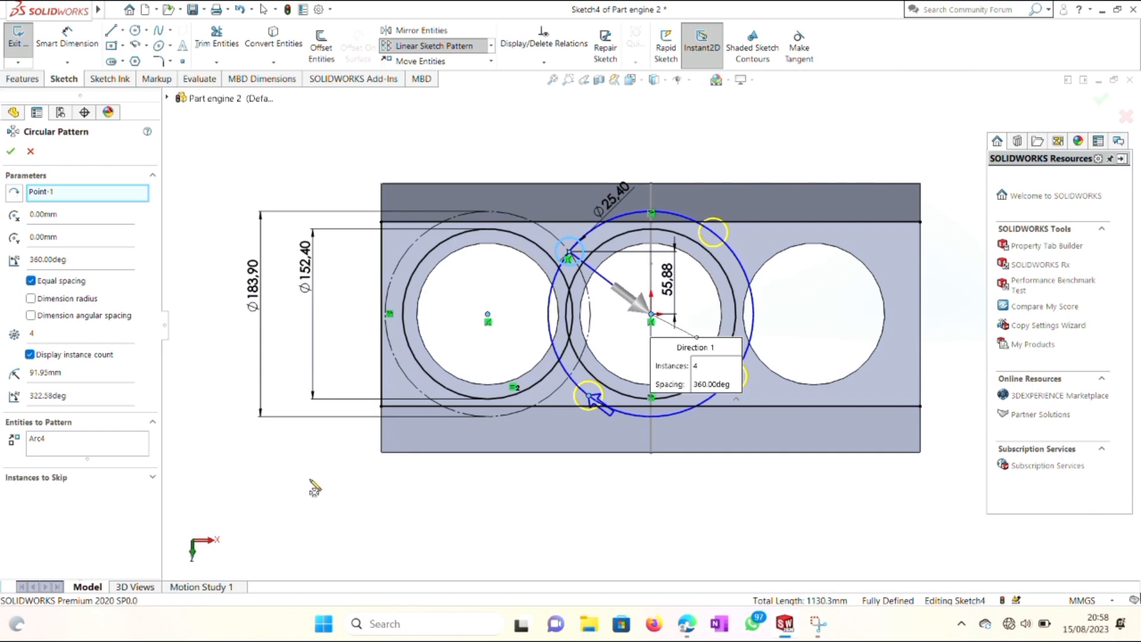
pyautogui.click(635, 303)
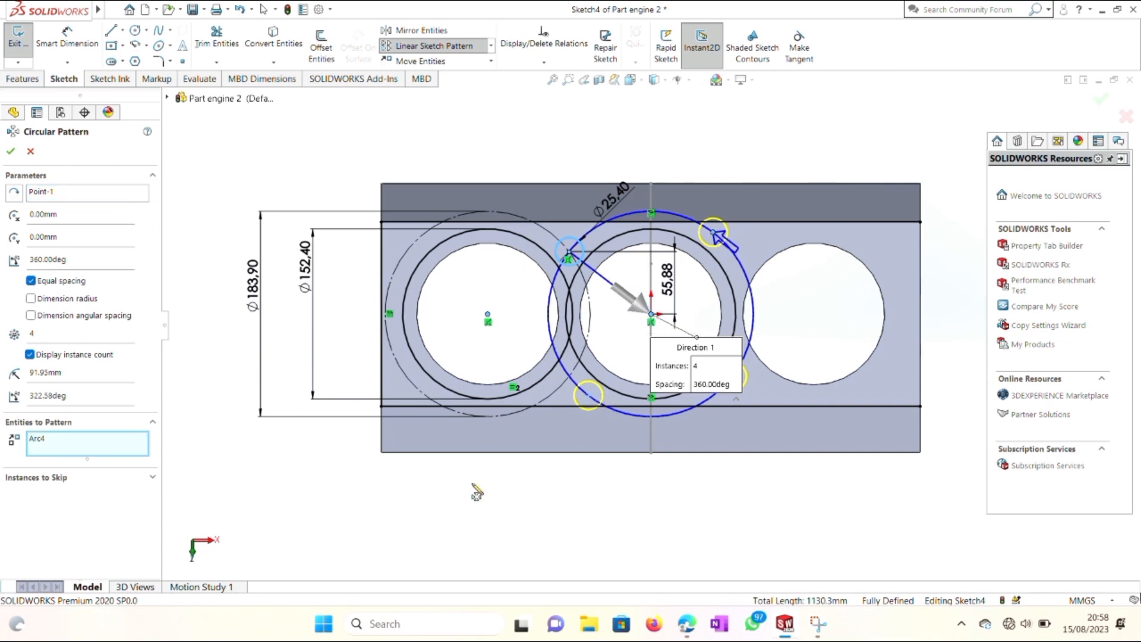
pyautogui.click(14, 195)
pyautogui.click(14, 194)
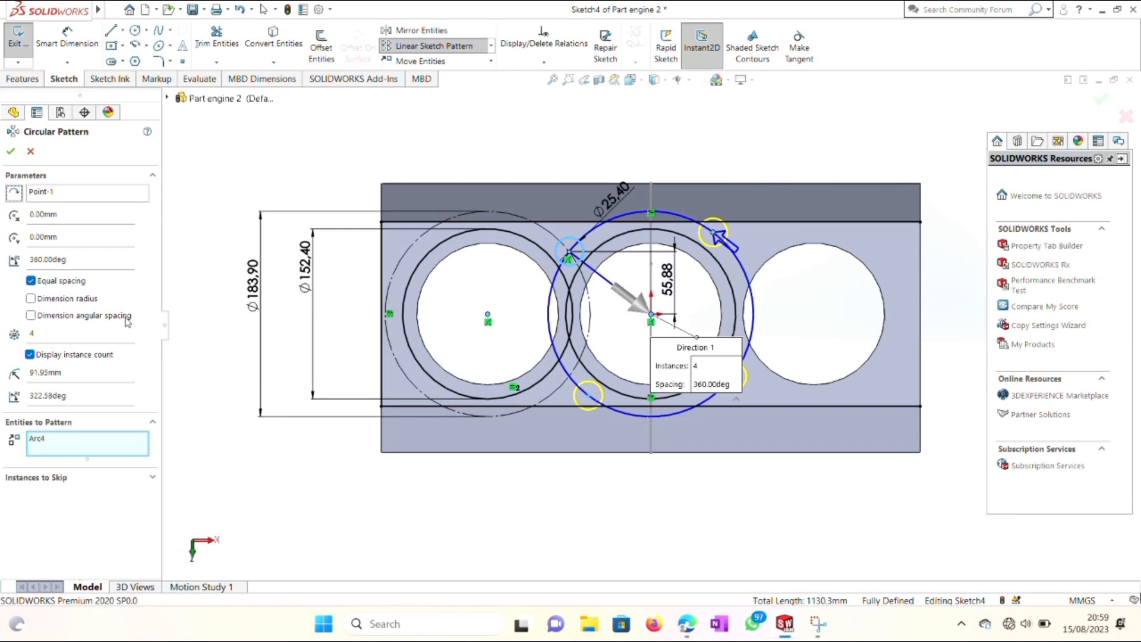
pyautogui.press('Escape')
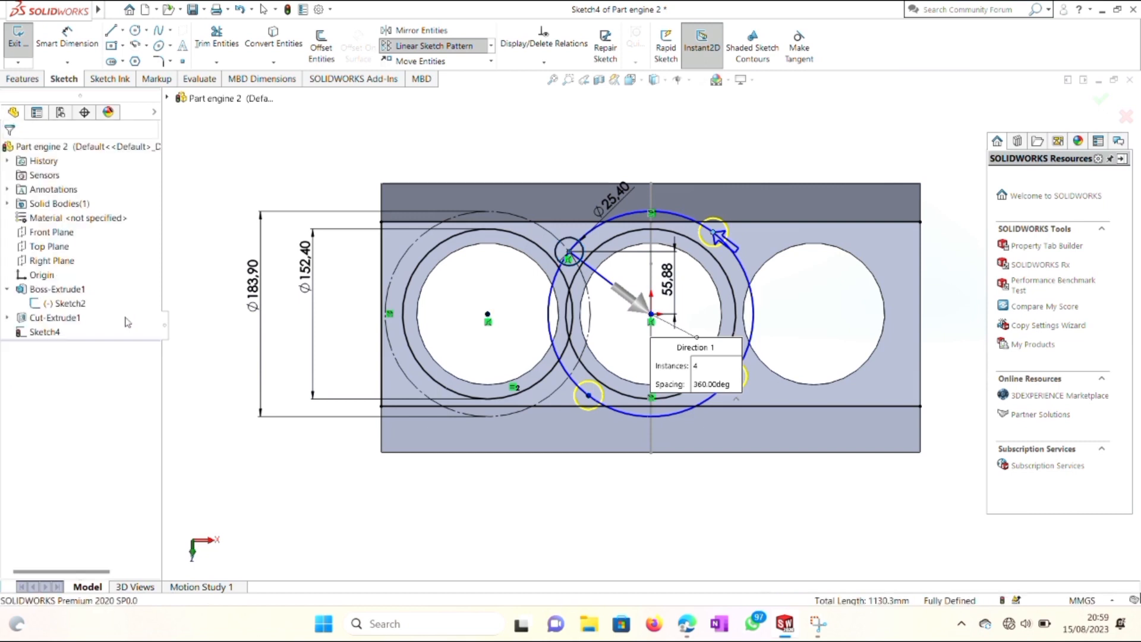